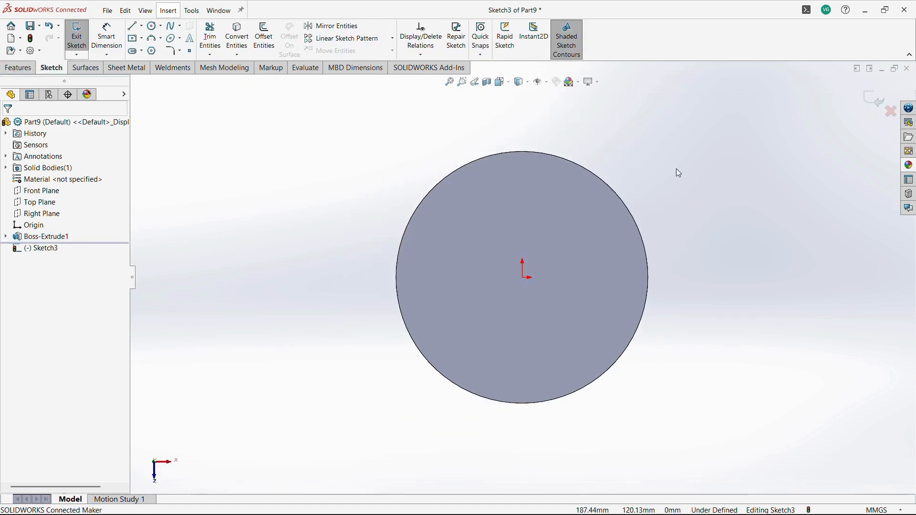
Step: Sketch a vertical centerpoint straight slot centred on the disc's origin, about 178 mm long and 10 mm wide
left_click(142, 51)
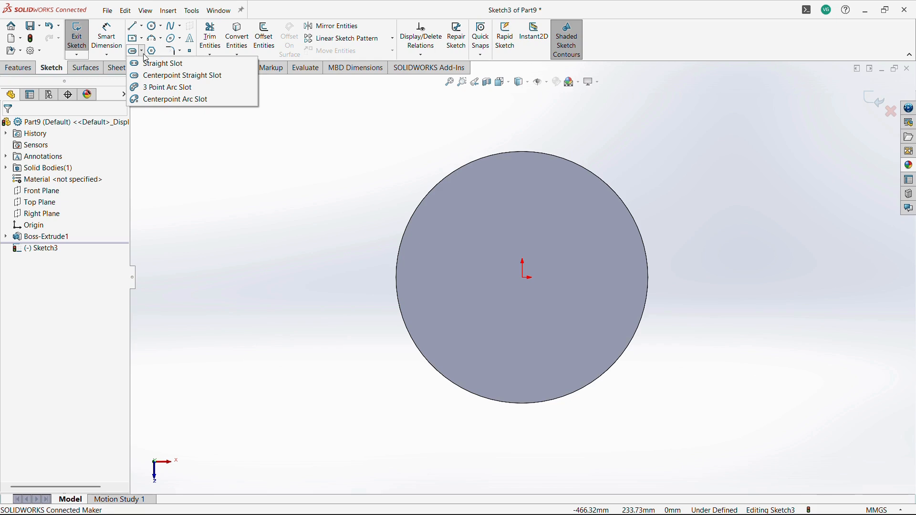
left_click(152, 77)
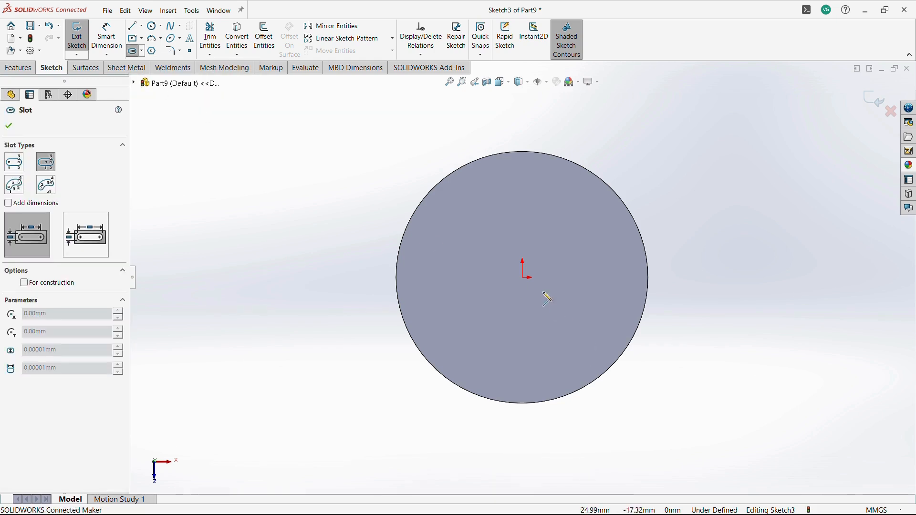
left_click(523, 210)
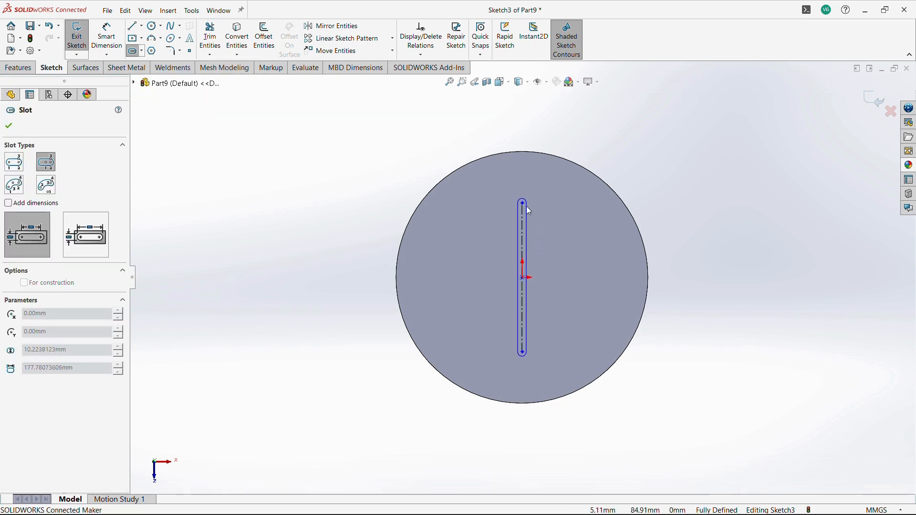
Step: Sketch a horizontal centerpoint straight slot centred on the origin, about 164 mm long and 12 mm wide, crossing the vertical slot
left_click(522, 278)
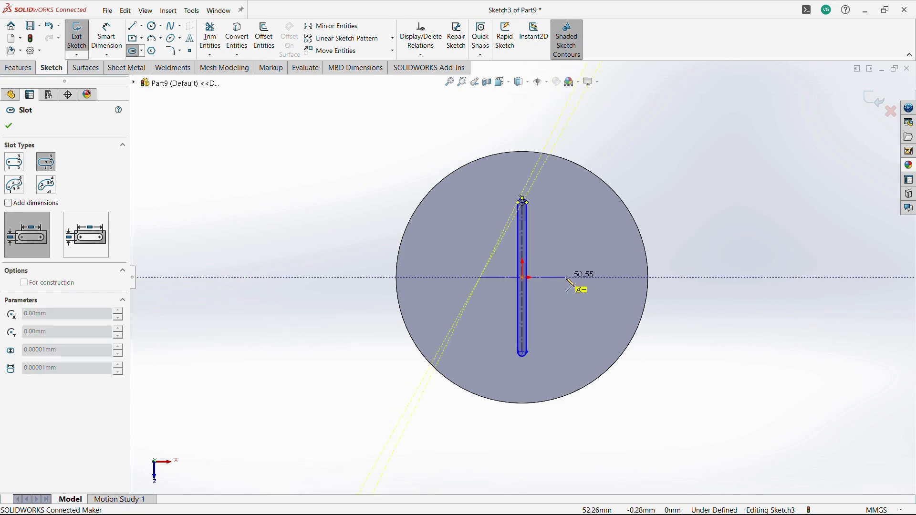
left_click(591, 277)
left_click(591, 285)
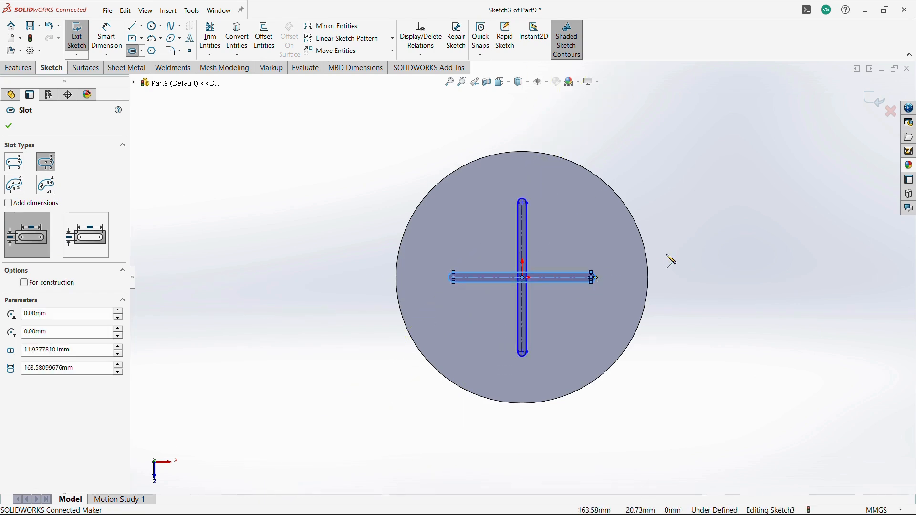
scroll(675, 249, "down", 2)
key("Escape")
Step: Make the centrelines of the horizontal and vertical slots equal in length
left_click(465, 300)
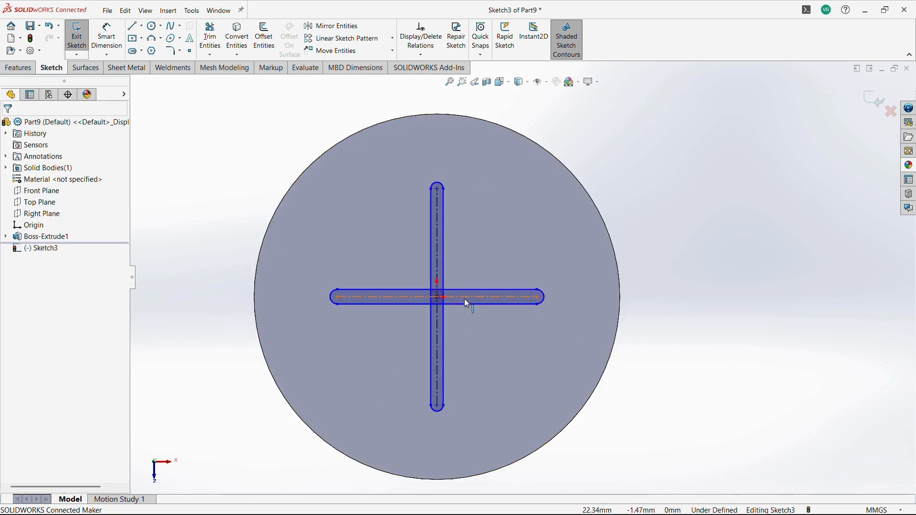
left_click(442, 319, "ctrl")
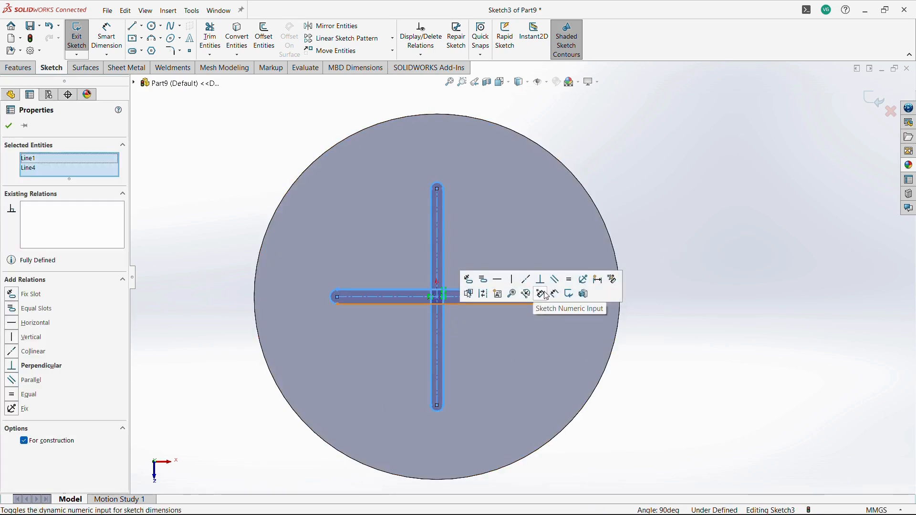
left_click(571, 286)
left_click(709, 394)
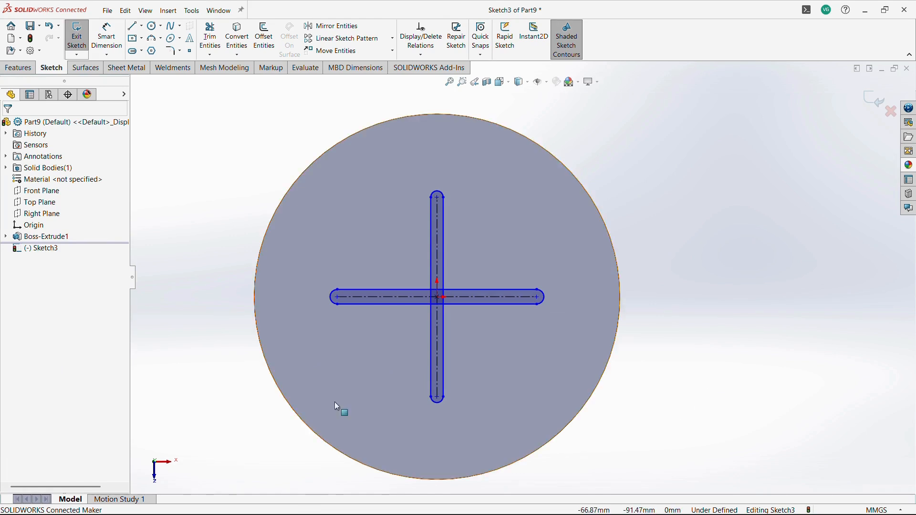
Step: Dimension the vertical slot's centre-to-centre length and set it to 260 mm
left_click(105, 37)
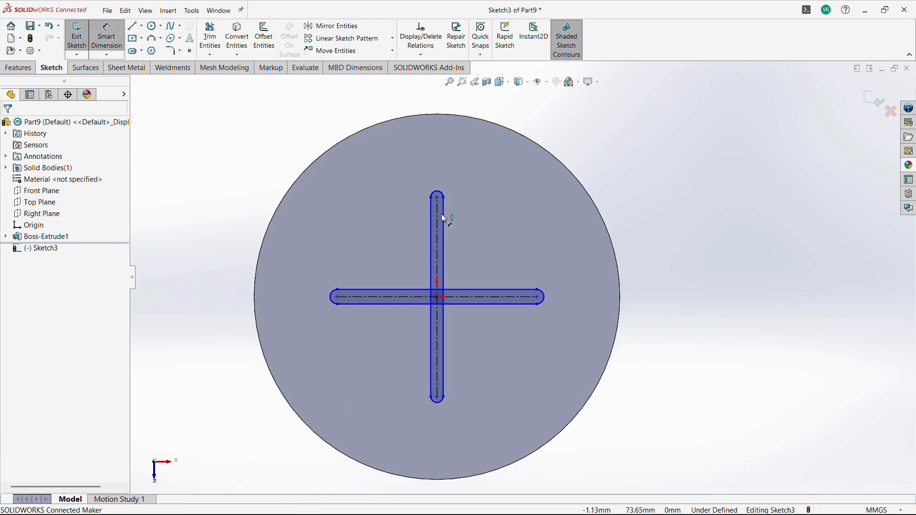
left_click(441, 234)
left_click(484, 246)
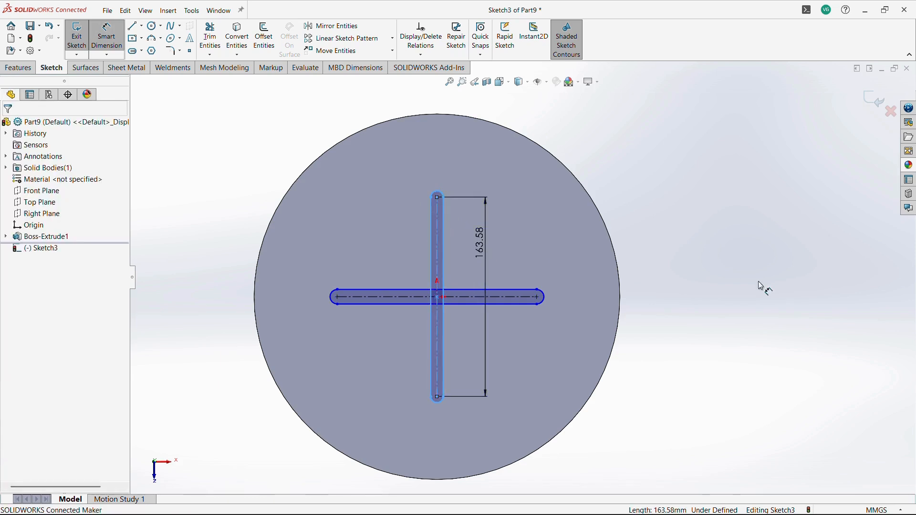
type("260")
key("Return")
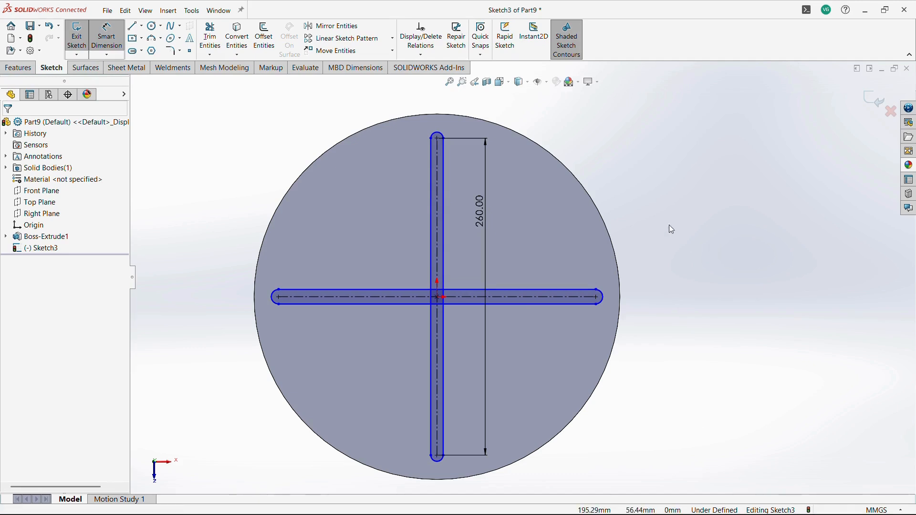
key("Escape")
Step: Apply an equal relation between the end arcs of the vertical and horizontal slots
left_click(438, 134)
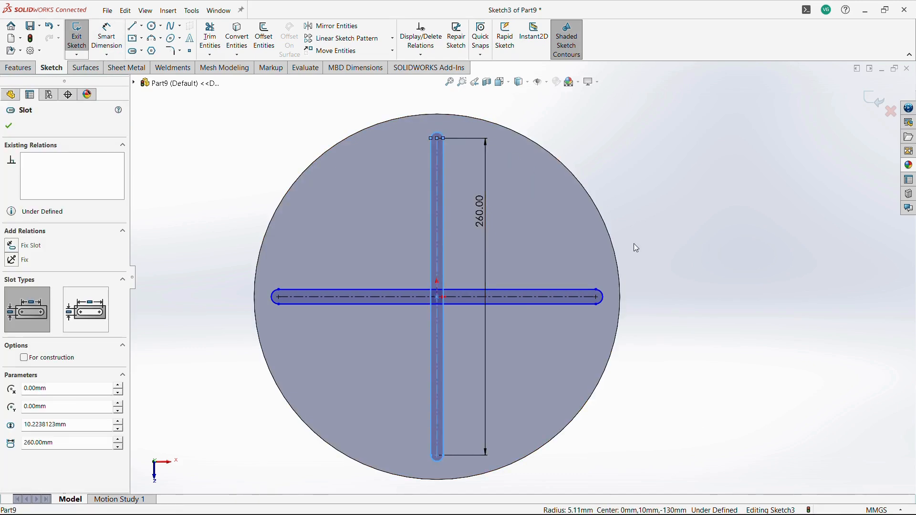
left_click(600, 300, "ctrl")
left_click(714, 266)
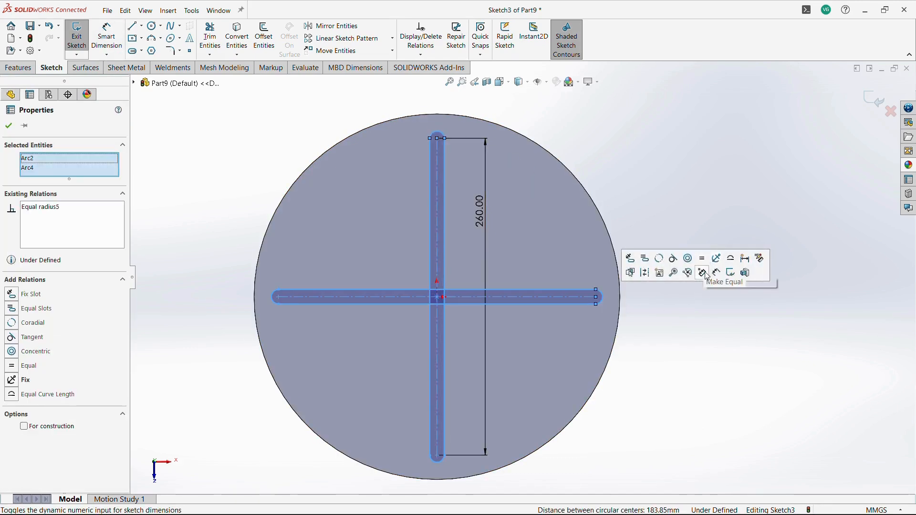
left_click(734, 323)
Step: Dimension the vertical slot's width at 5 mm and exit the slot sketch
left_click(107, 37)
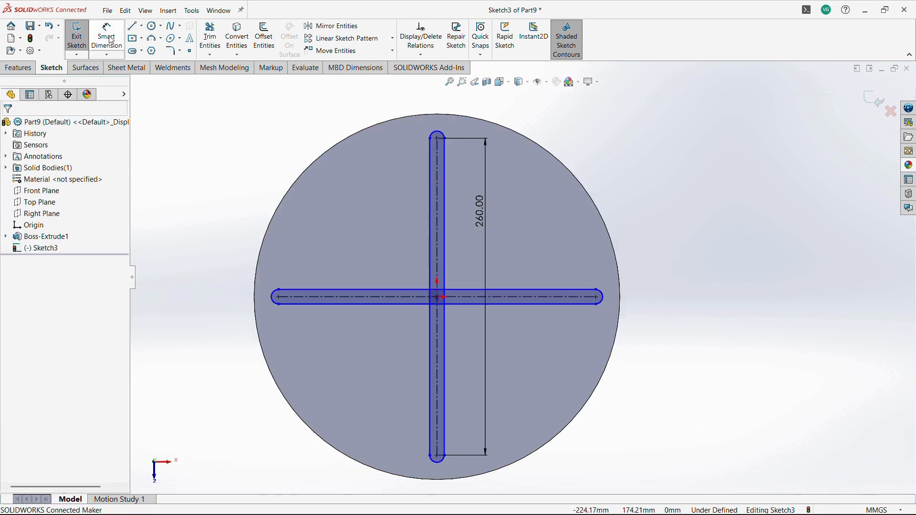
left_click(430, 177)
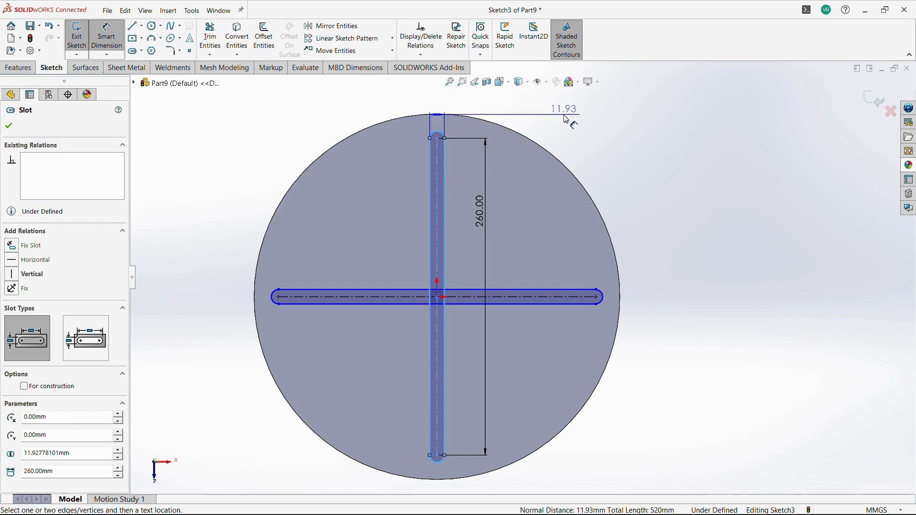
left_click(566, 119)
type("5")
key("Return")
key("Escape")
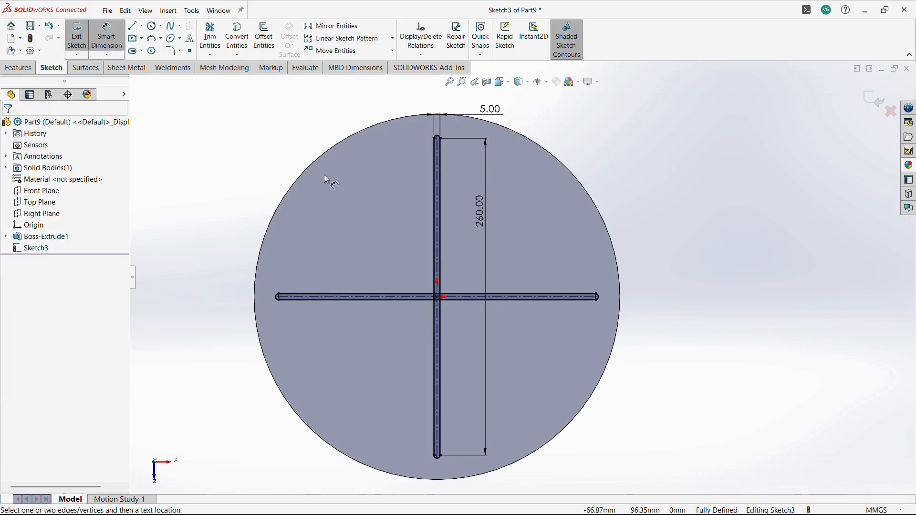
left_click(78, 44)
Step: Set up an extruded cut from the crossed-slot sketch with a blind depth of 5 mm
mouse_move(245, 294)
middle_mouse_down()
mouse_move(213, 105)
mouse_move(186, 133)
mouse_move(178, 172)
mouse_move(196, 205)
mouse_move(202, 159)
middle_mouse_up()
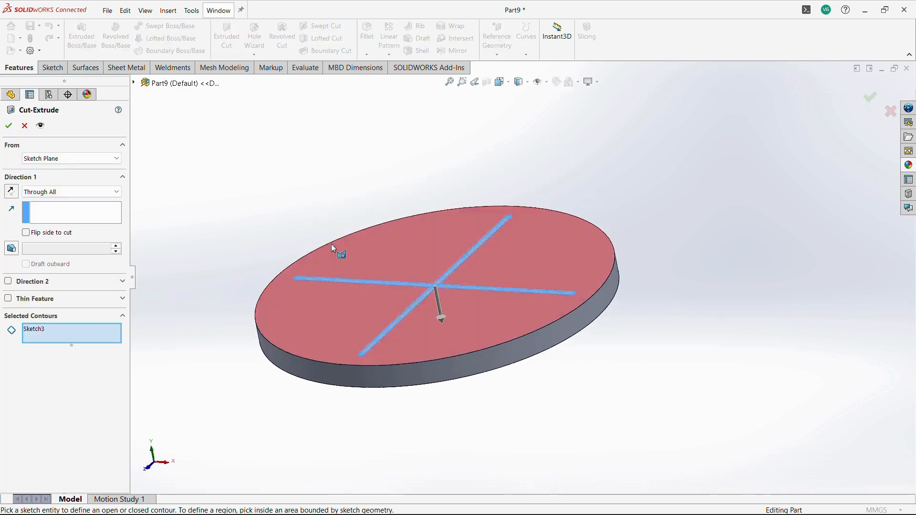
middle_click_drag(364, 251, 352, 360)
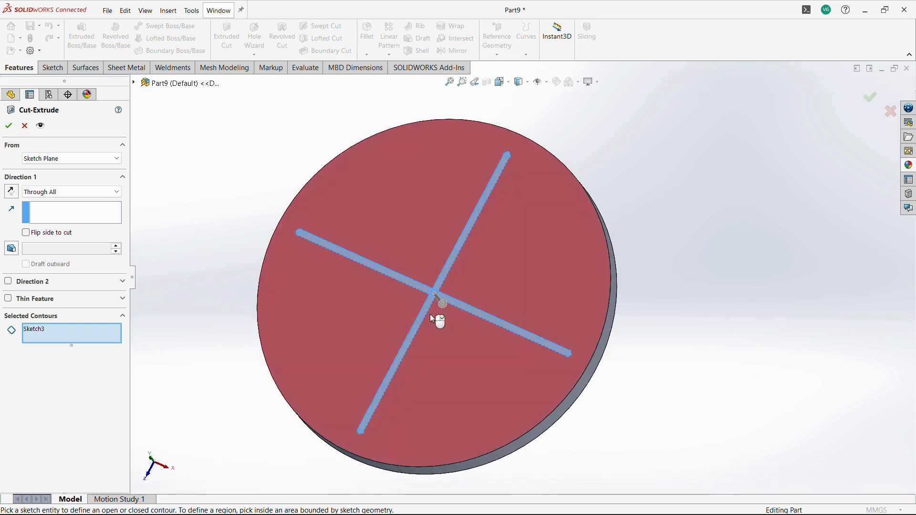
scroll(408, 321, "down", 3)
left_click(72, 191)
left_click(61, 202)
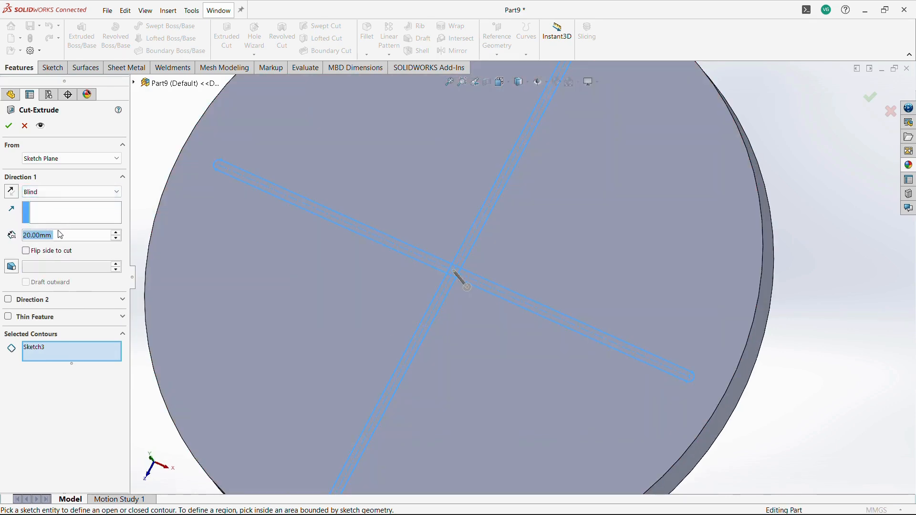
type("5")
key("Return")
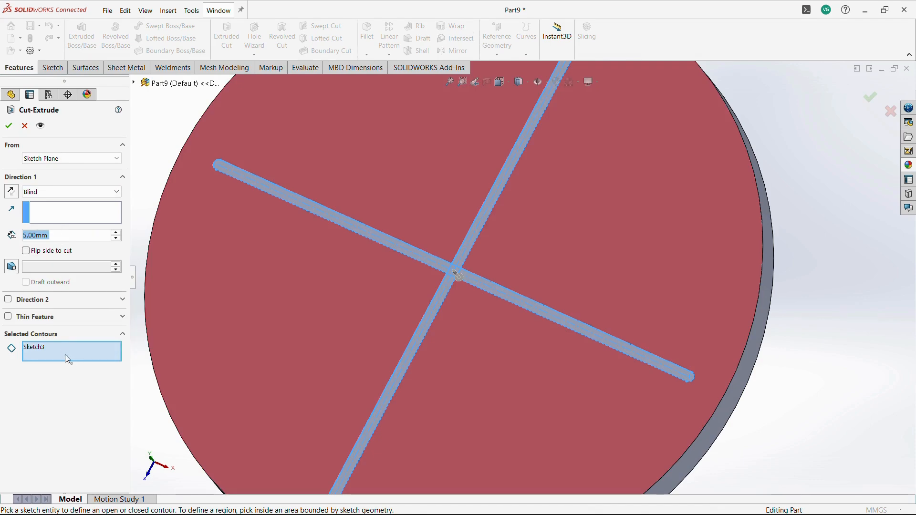
Step: Replace the cut's contour selection with the four slot arms and their central crossing region, and complete the cut
right_click(67, 359)
left_click(98, 361)
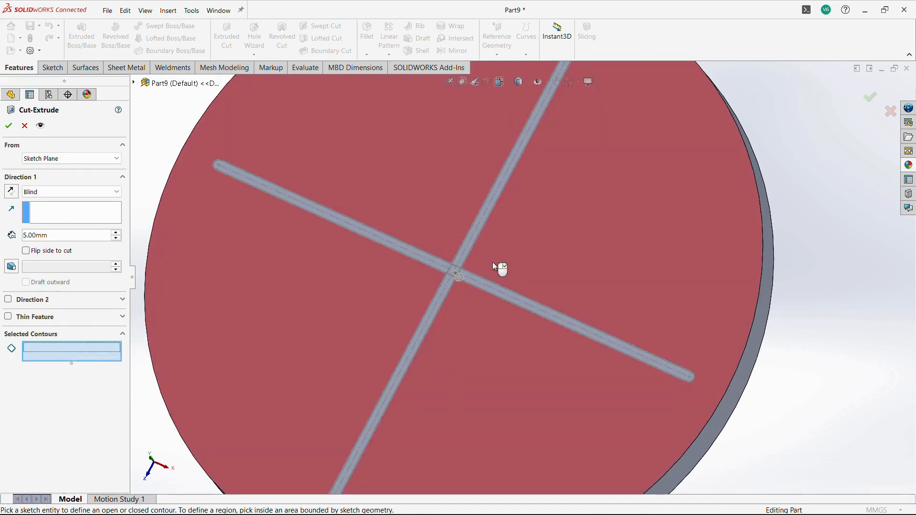
scroll(492, 262, "down", 3)
left_click(403, 322)
scroll(436, 272, "down", 2)
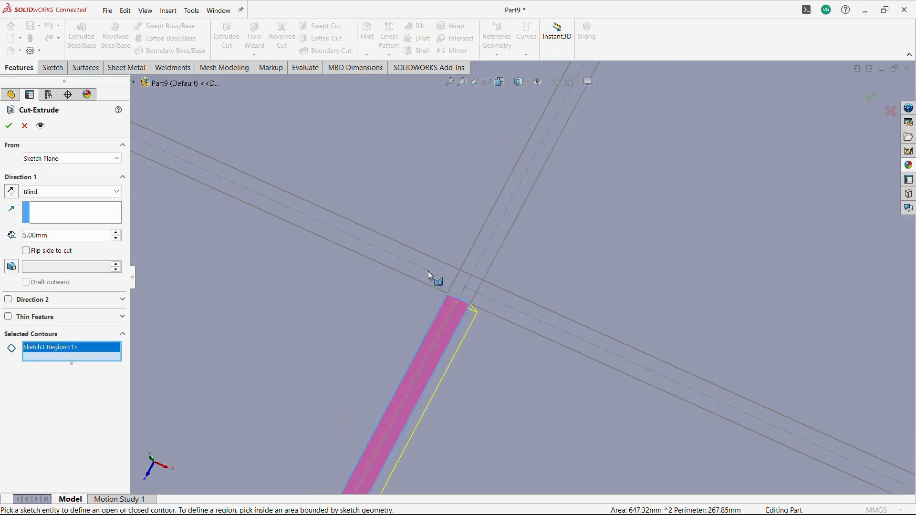
left_click(472, 292)
left_click(486, 262)
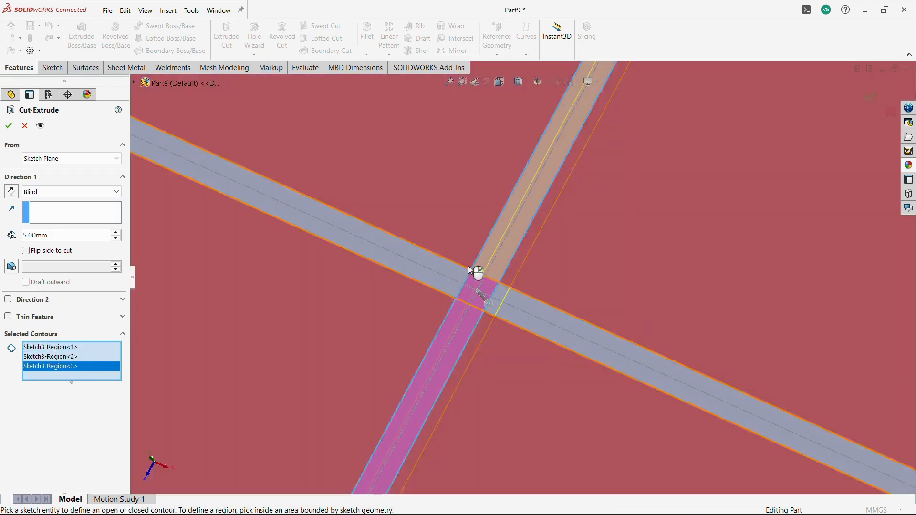
left_click(457, 276)
left_click(523, 302)
scroll(502, 380, "up", 4)
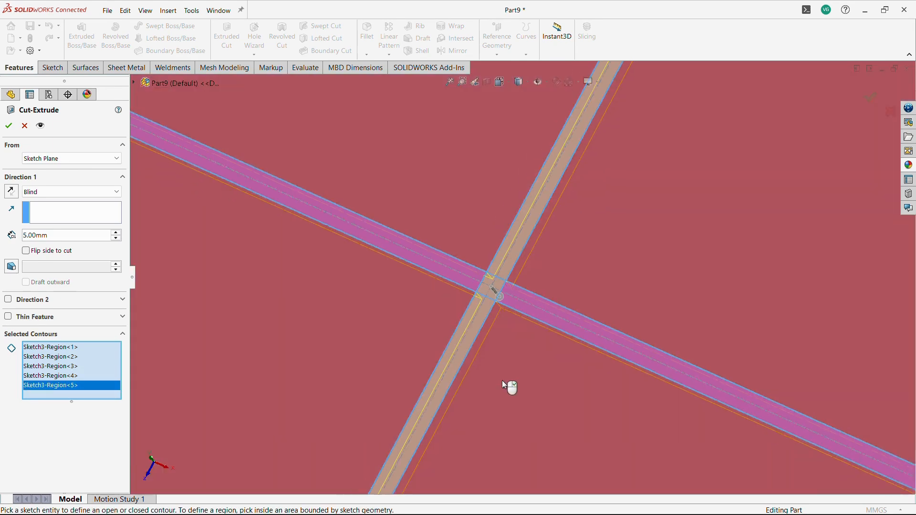
middle_click_drag(502, 380, 522, 228)
left_click(9, 127)
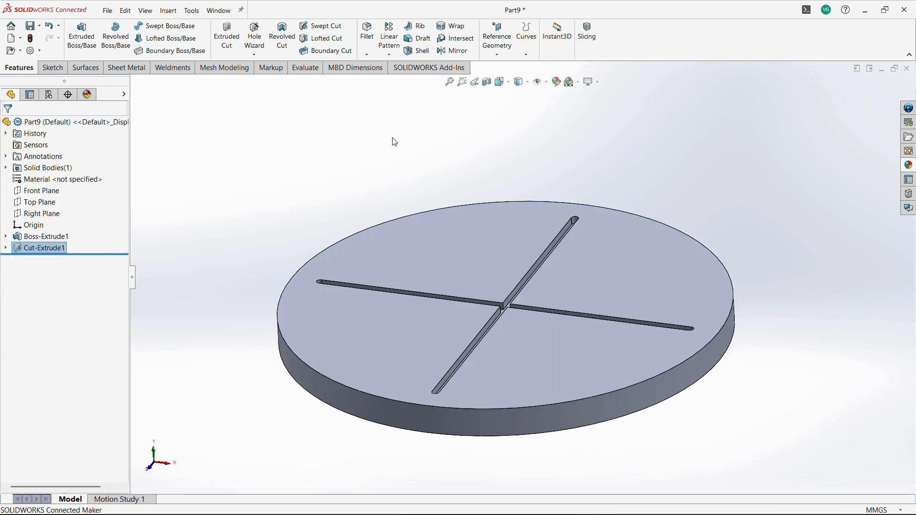
Step: Start a sketch on the disc's slotted face and draw a circle about 33 mm in diameter centred on the origin
middle_click_drag(420, 140, 463, 205)
left_click(554, 261)
left_click(610, 233)
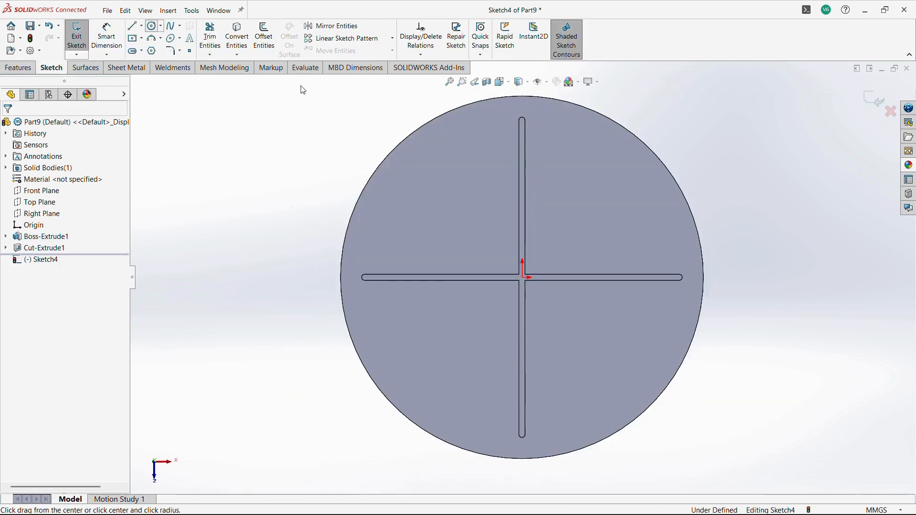
left_click(152, 26)
left_click(522, 278)
left_click(536, 291)
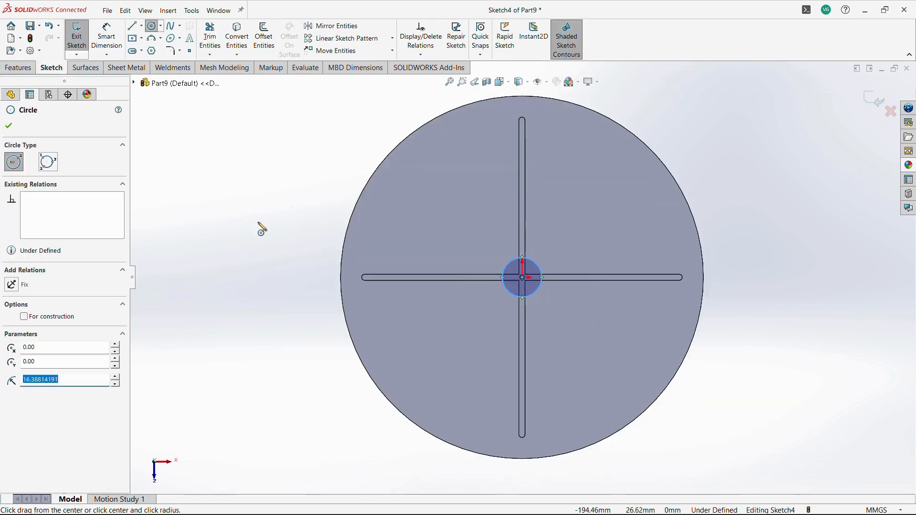
key("Escape")
Step: Set the central circle's diameter to 15 mm and exit the sketch
left_click(106, 40)
left_click(538, 292)
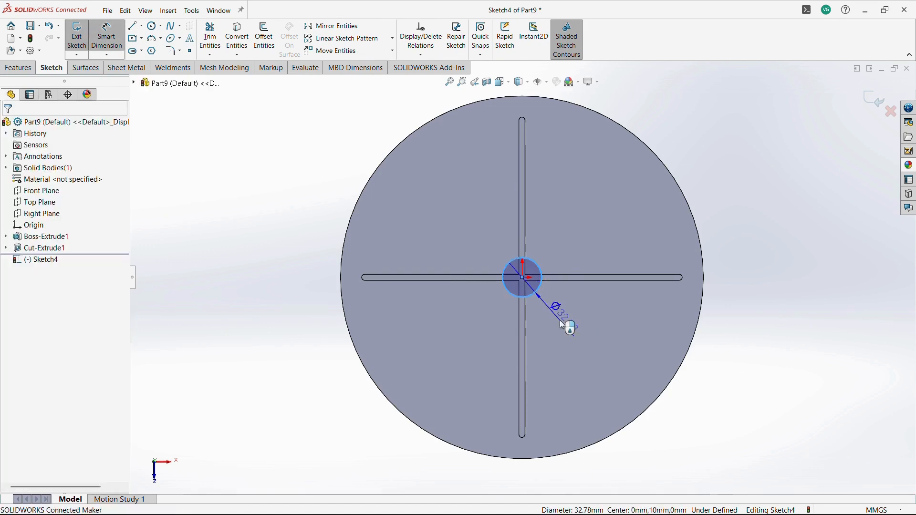
left_click(559, 319)
type("15")
key("Return")
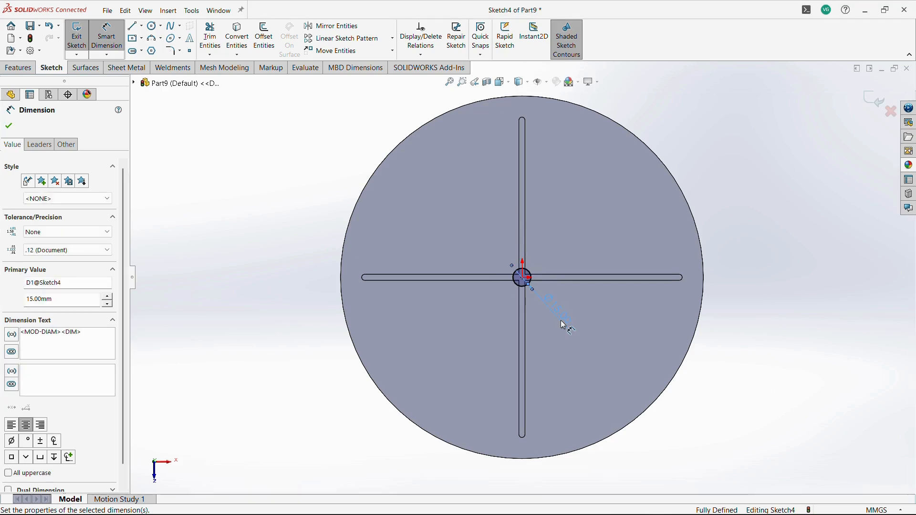
key("Escape")
left_click(867, 103)
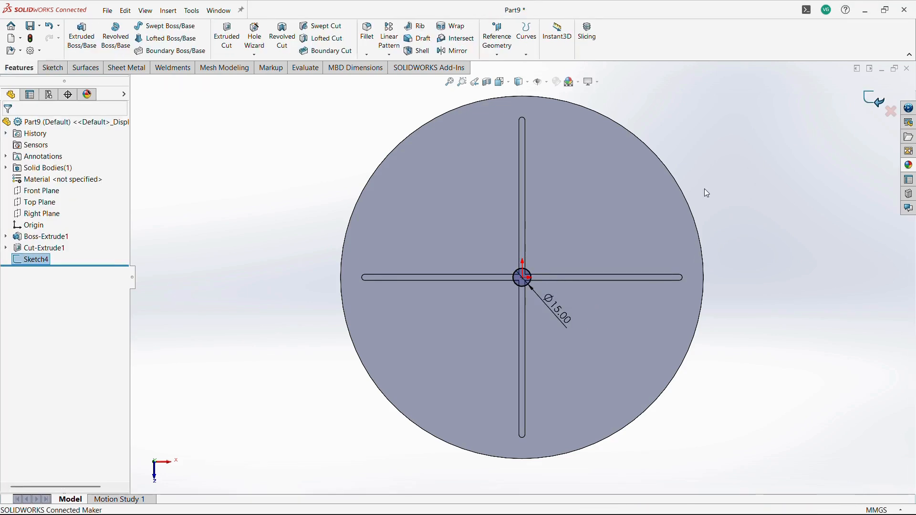
Step: Cut the central circle through the disc with an extruded cut set to Through All
middle_click_drag(706, 190, 681, 178)
scroll(589, 230, "down", 3)
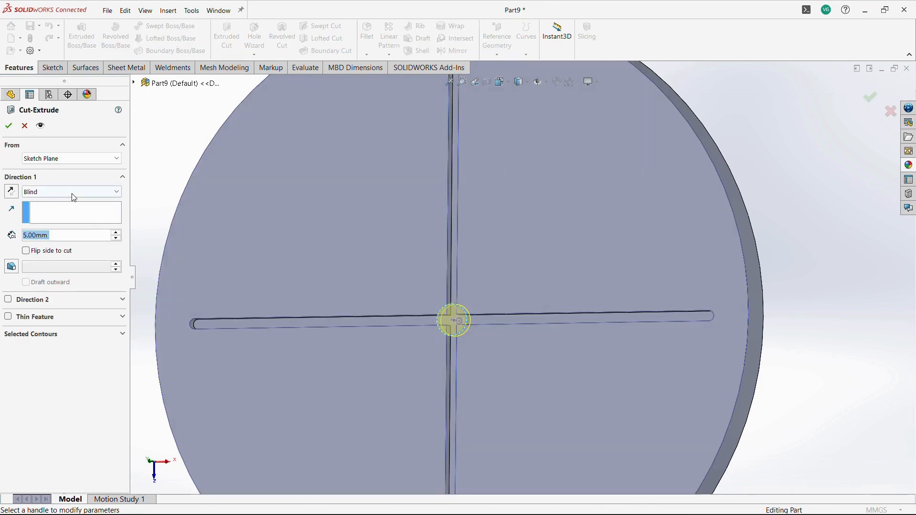
left_click(73, 193)
left_click(64, 209)
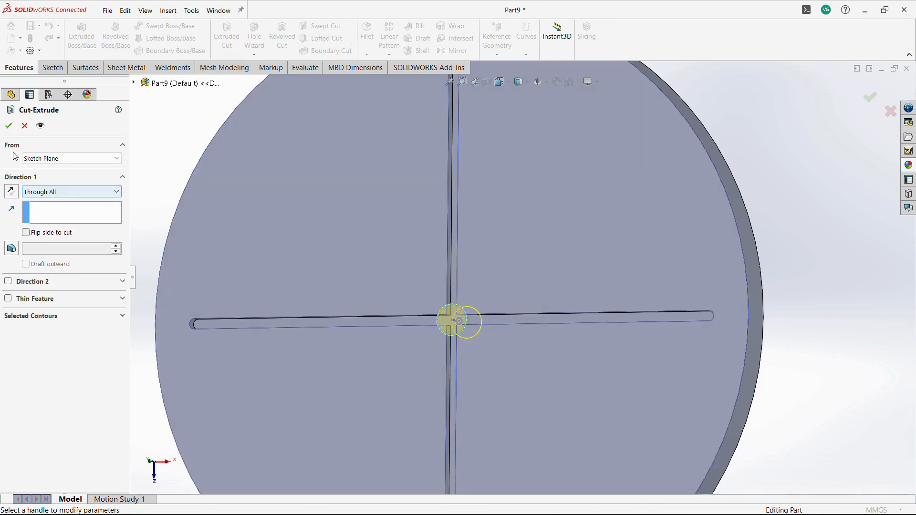
left_click(9, 126)
Step: Examine the disc's central hole and crossed slots from several angles and up close
key("f")
middle_click_drag(405, 367, 515, 254)
left_click(682, 214)
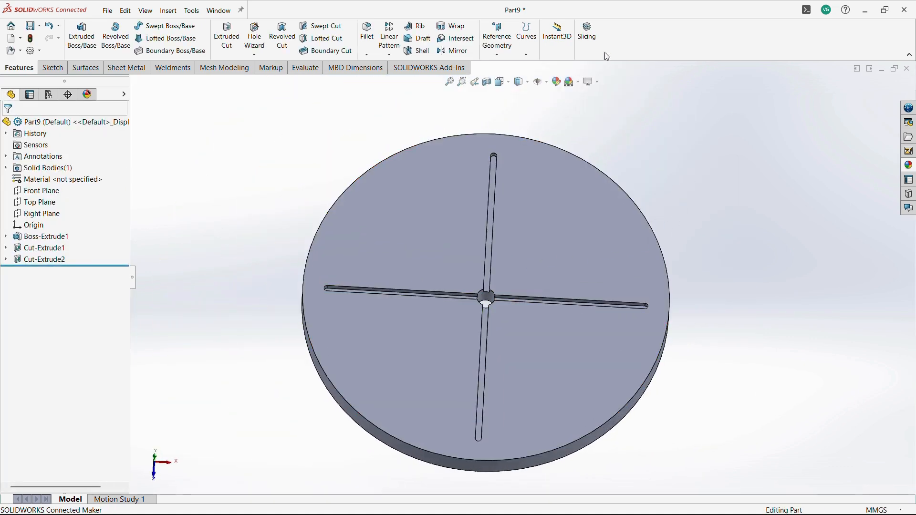
middle_click_drag(461, 351, 437, 345)
scroll(514, 258, "down", 3)
mouse_move(513, 259)
middle_mouse_down()
mouse_move(492, 251)
mouse_move(510, 276)
middle_mouse_up()
scroll(510, 276, "up", 3)
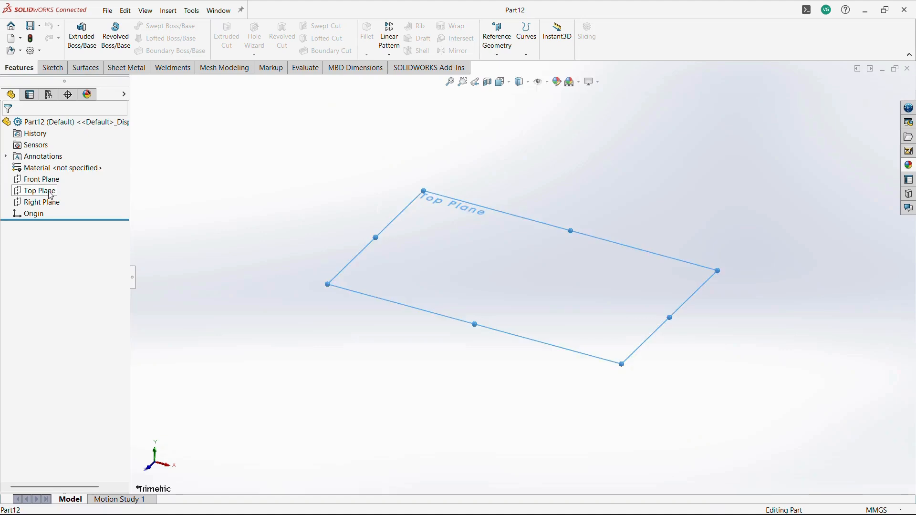
Step: Start a sketch on the Top Plane and draw a vertical centerline about 84 mm long upward from the origin
left_click(34, 190)
left_click(87, 176)
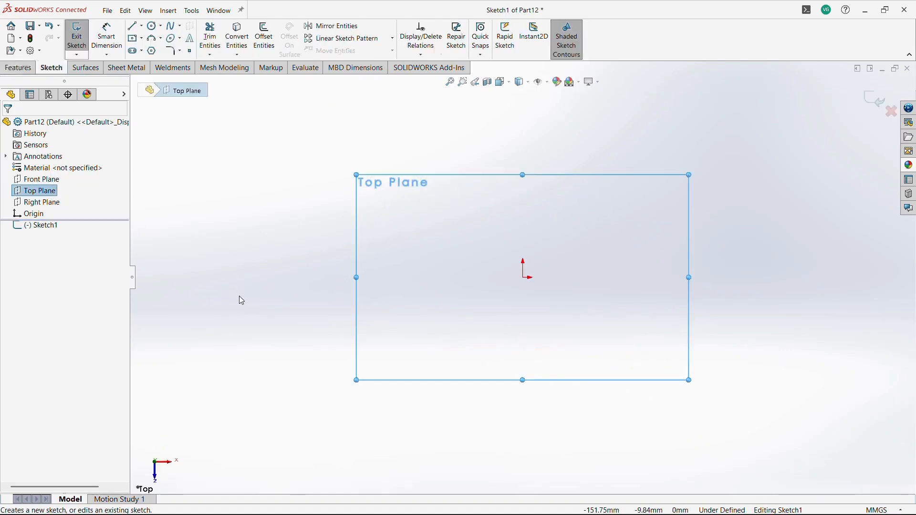
left_click(142, 26)
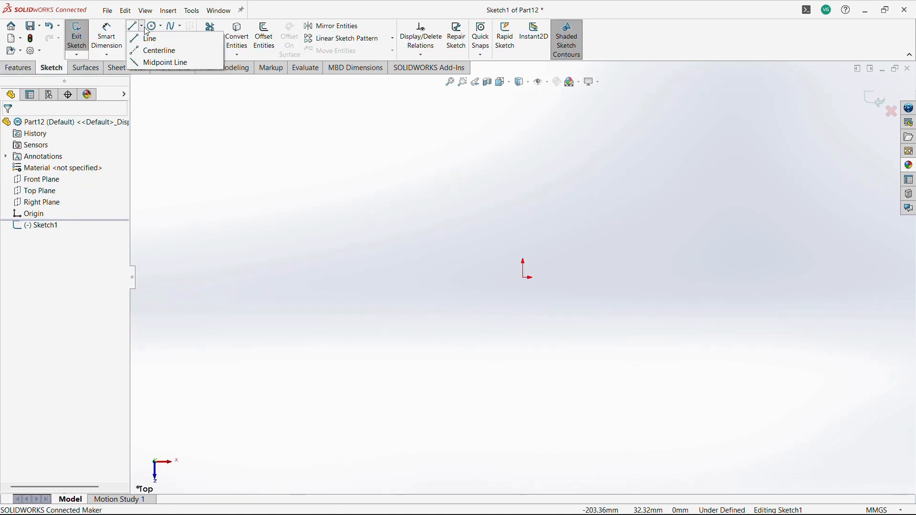
left_click(154, 50)
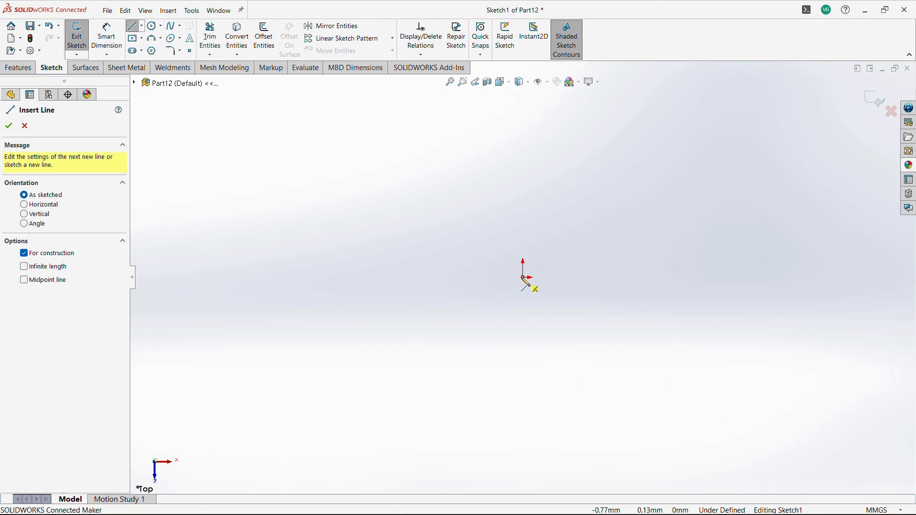
left_click(523, 277)
left_click(523, 122)
key("Escape")
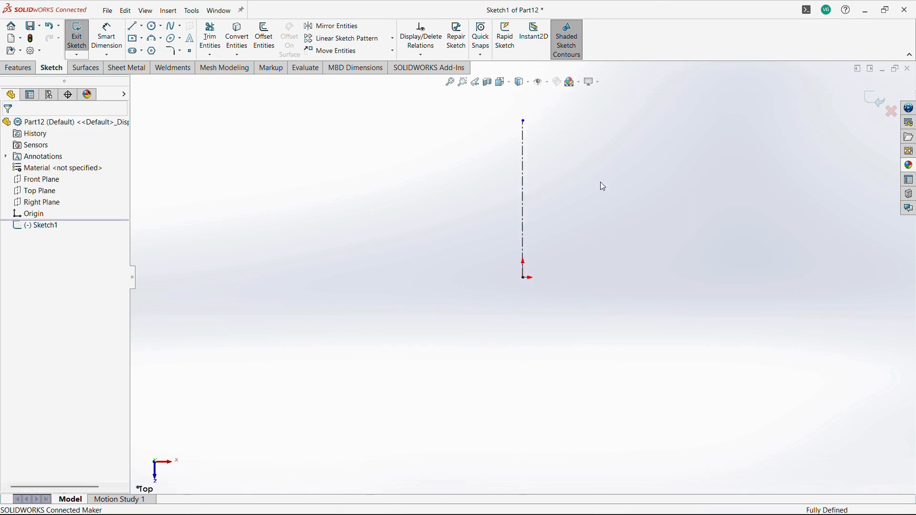
Step: Set the vertical centerline's length to 75 mm
left_click(107, 34)
left_click(523, 208)
left_click(575, 212)
type("7")
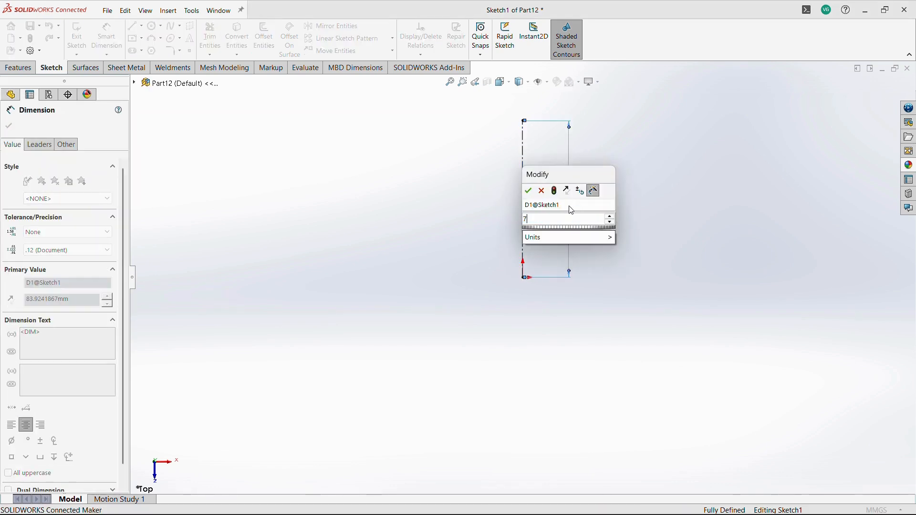
key("Return")
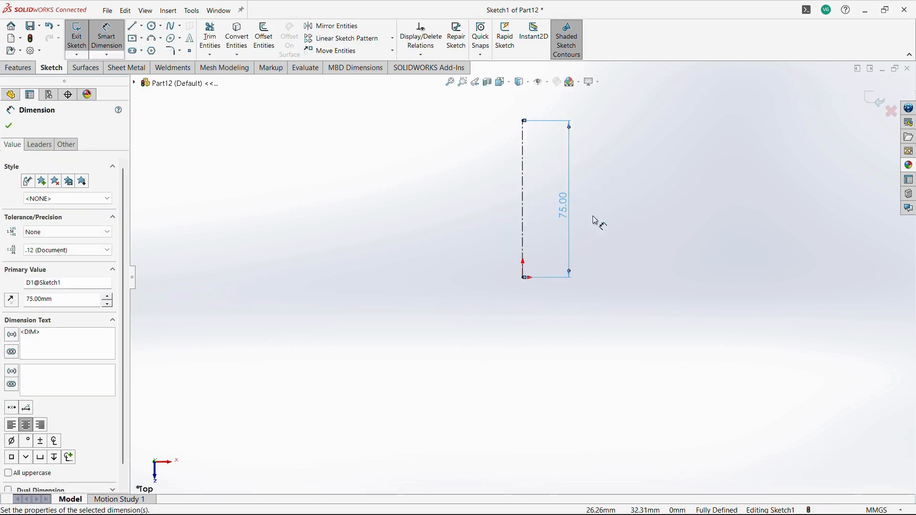
key("Escape")
Step: Sketch a circle about 34 mm in diameter at the origin and one about 15 mm at the centerline's upper end
left_click(153, 26)
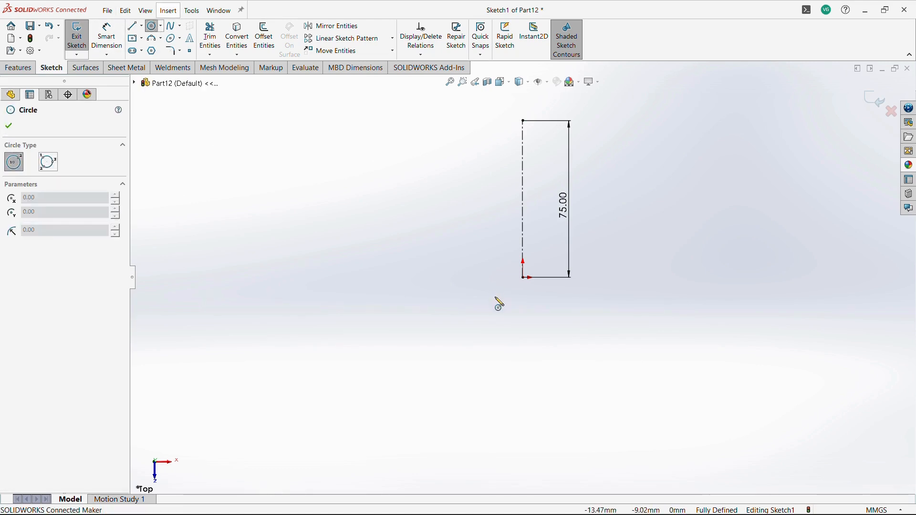
left_click(523, 278)
left_click(537, 311)
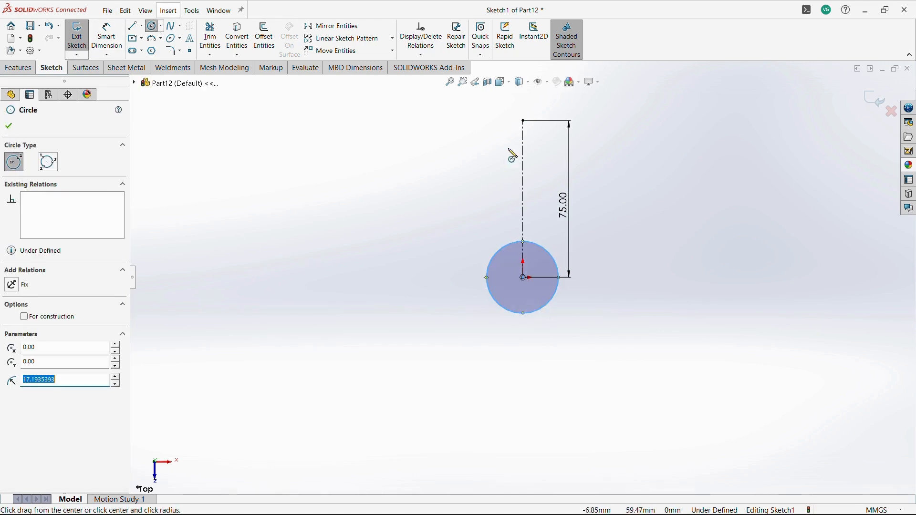
left_click(524, 121)
left_click(536, 132)
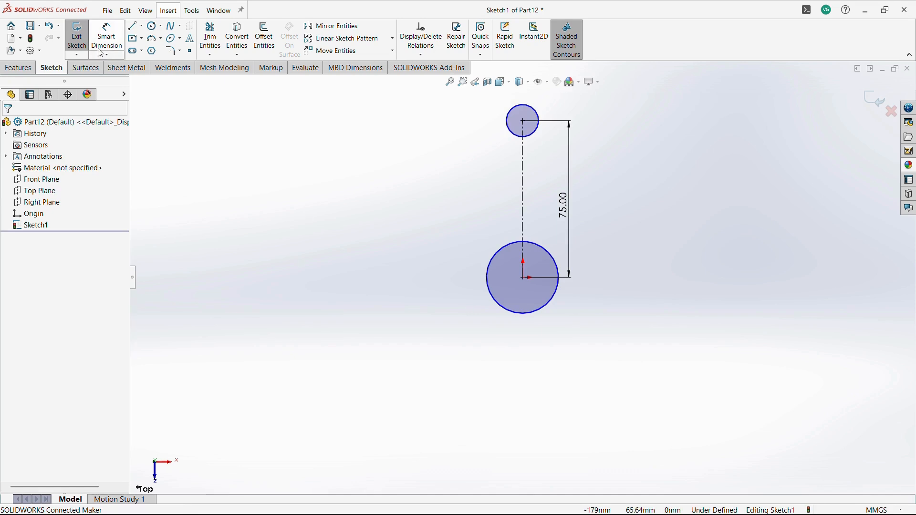
Step: Set the diameter of the circle at the centerline's upper end to 2.5 mm
left_click(537, 138)
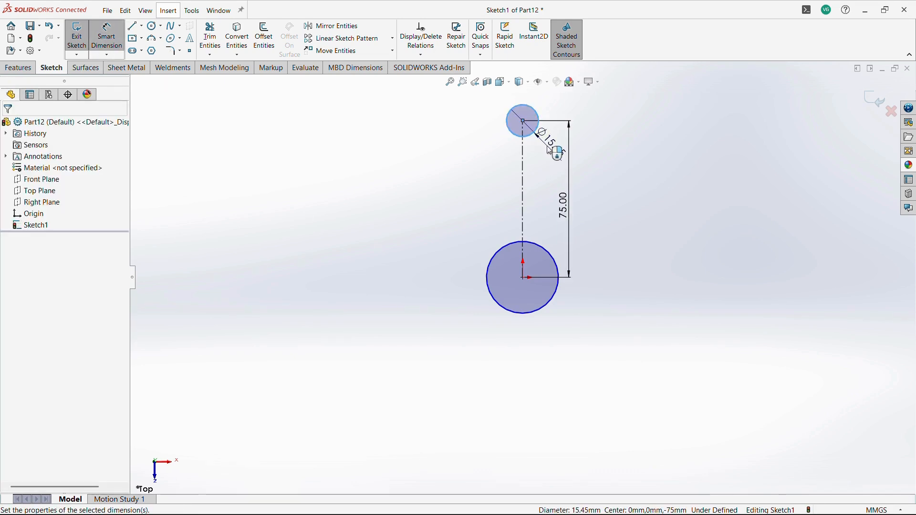
left_click(551, 149)
key("Return")
left_click(606, 206)
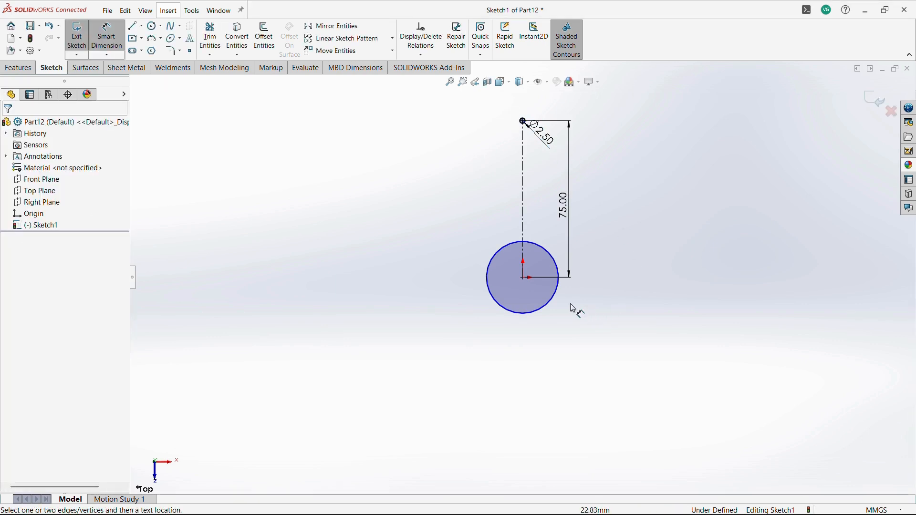
Step: Set the diameter of the circle at the origin to 20 mm
left_click(561, 301)
left_click(591, 332)
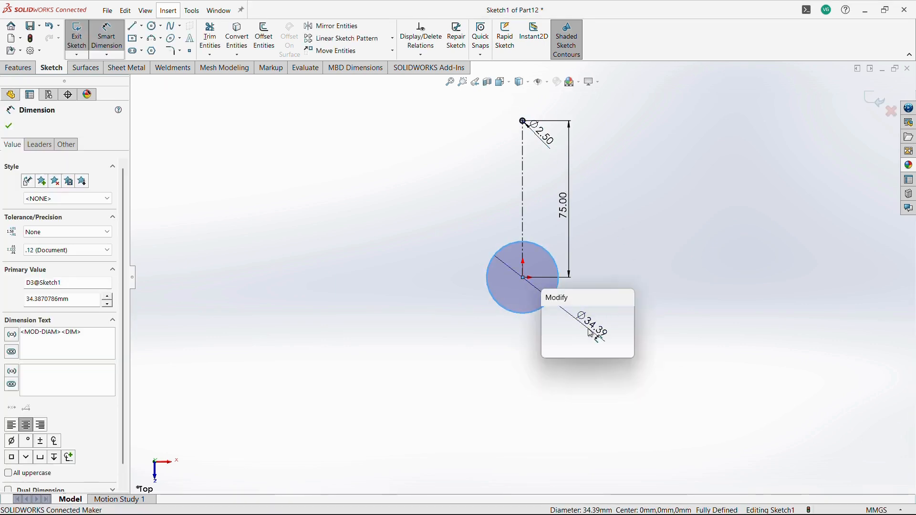
type("20")
key("Return")
left_click(667, 247)
scroll(595, 64, "down", 1)
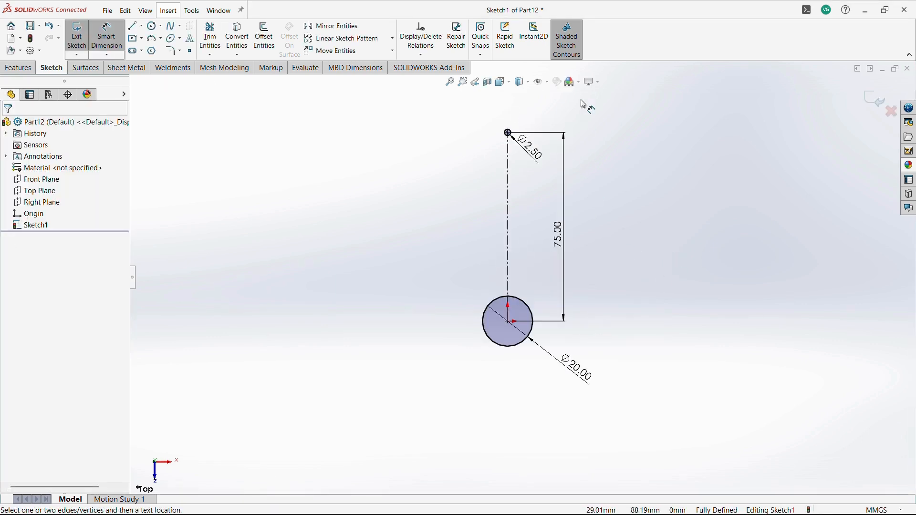
scroll(614, 204, "down", 2)
key("Escape")
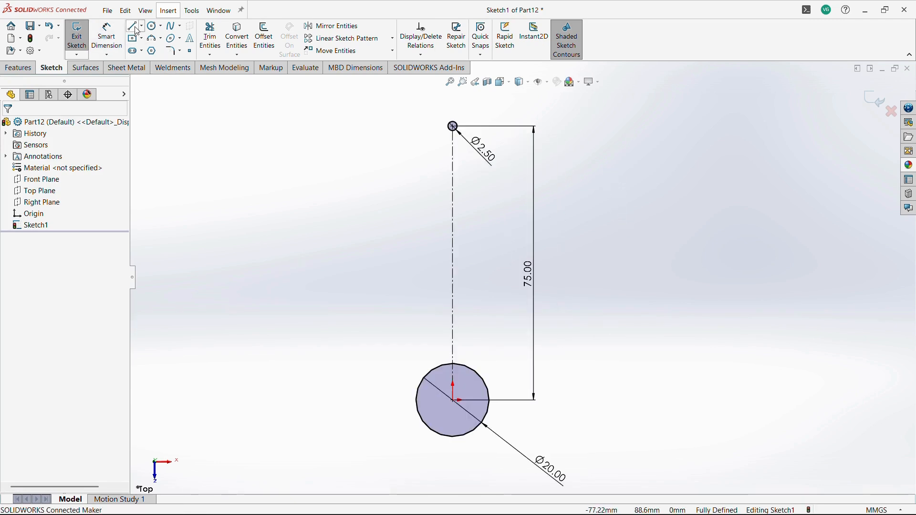
Step: Sketch two slanted lines about 86 mm and 85 mm long, one on each side of the two circles
left_click(134, 26)
left_click(440, 103)
left_click(382, 414)
key("Escape")
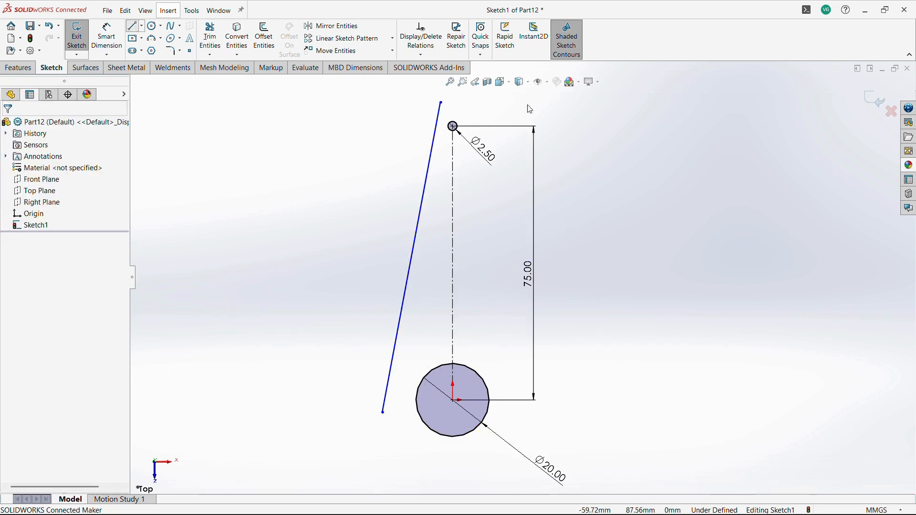
key("Return")
left_click(472, 111)
left_click(518, 416)
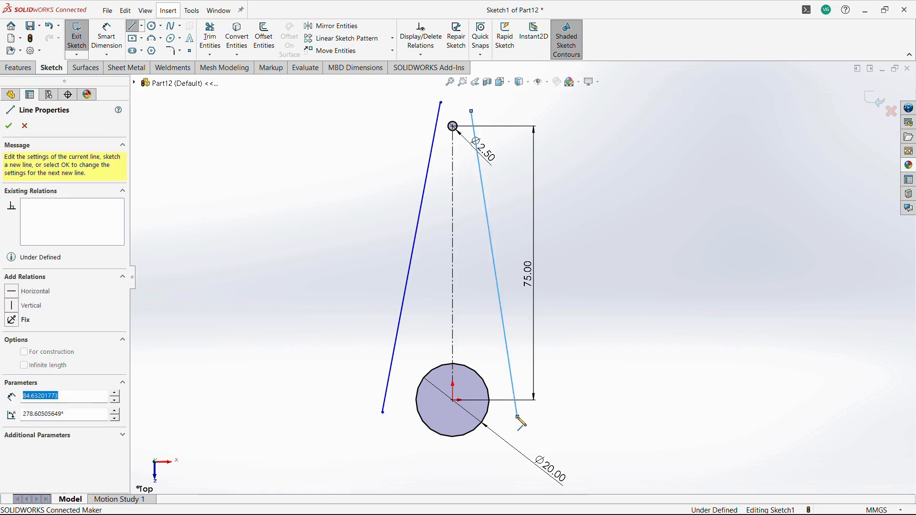
key("Escape")
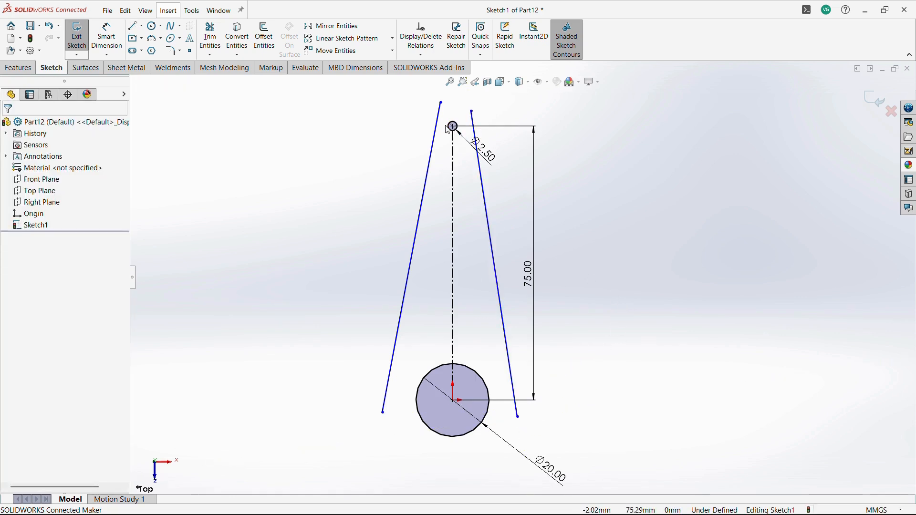
Step: Make the left slanted line tangent to both the small upper circle and the large lower circle
left_click(452, 128)
left_click(431, 165)
left_click(453, 127, "ctrl")
left_click(474, 128)
left_click(661, 222)
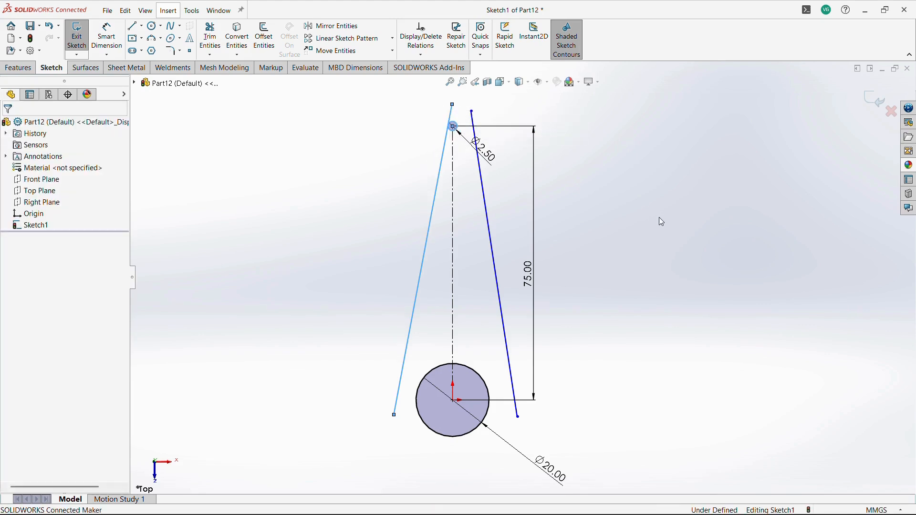
left_click(403, 368)
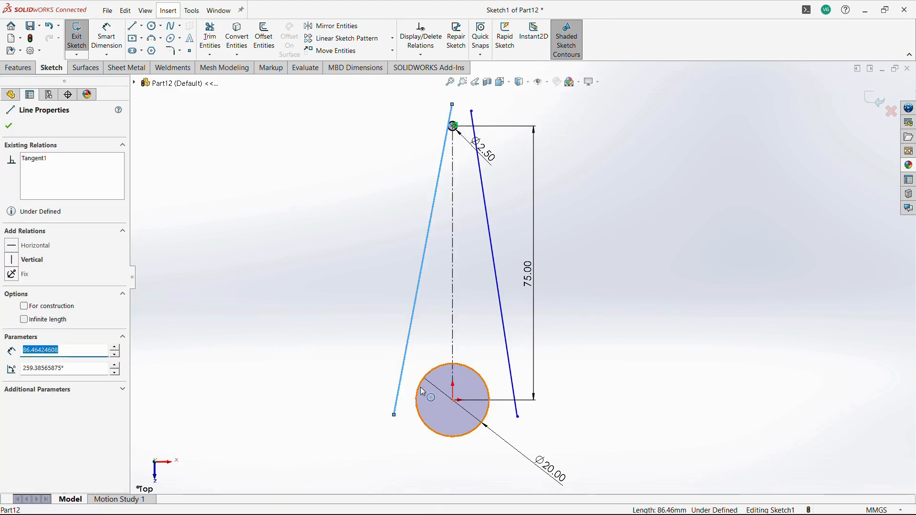
left_click(421, 388, "ctrl")
left_click(449, 346)
left_click(596, 411)
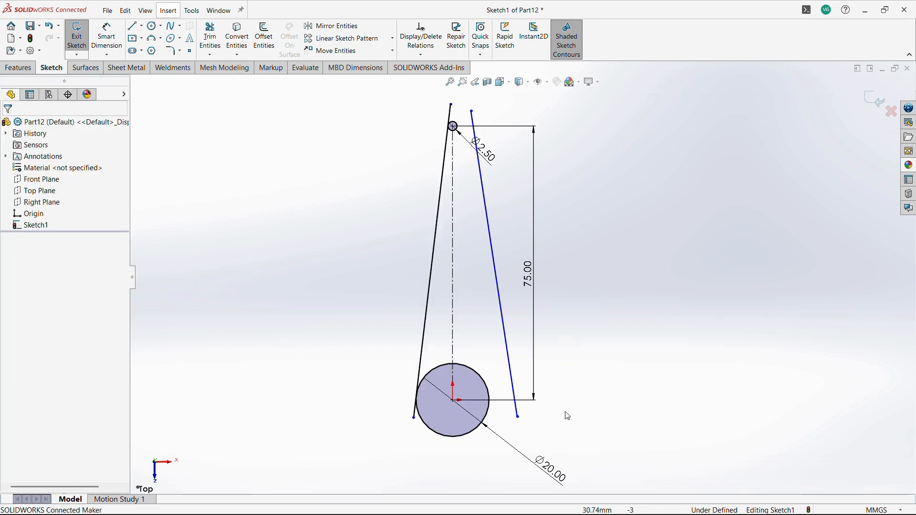
Step: Make the right slanted line tangent to the 20 mm circle
left_click(491, 392)
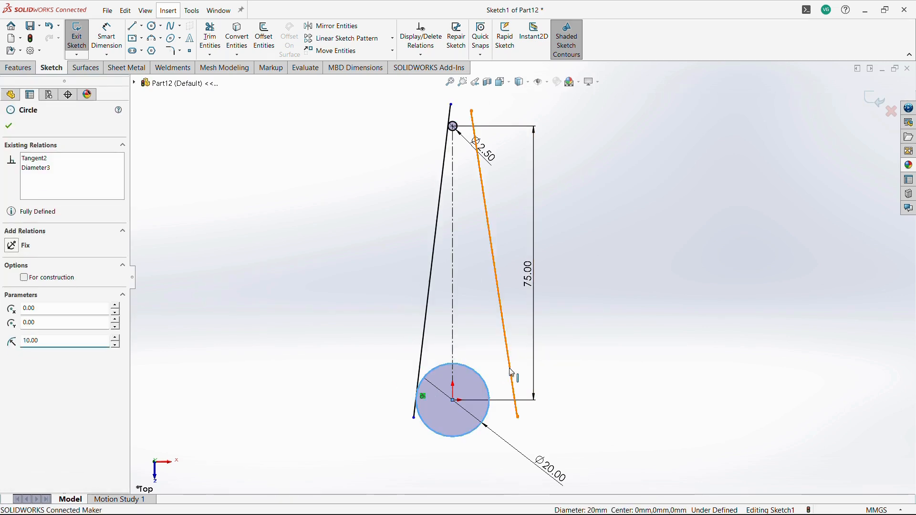
left_click(511, 373, "ctrl")
left_click(539, 332)
left_click(655, 385)
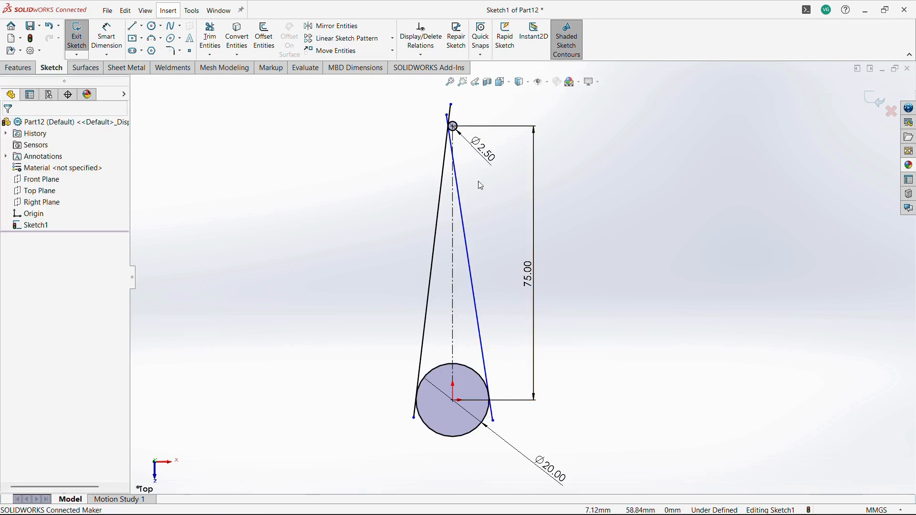
Step: Move the upper end of the right slanted line across to the right side of the small circle
scroll(449, 146, "down", 3)
left_click(416, 189)
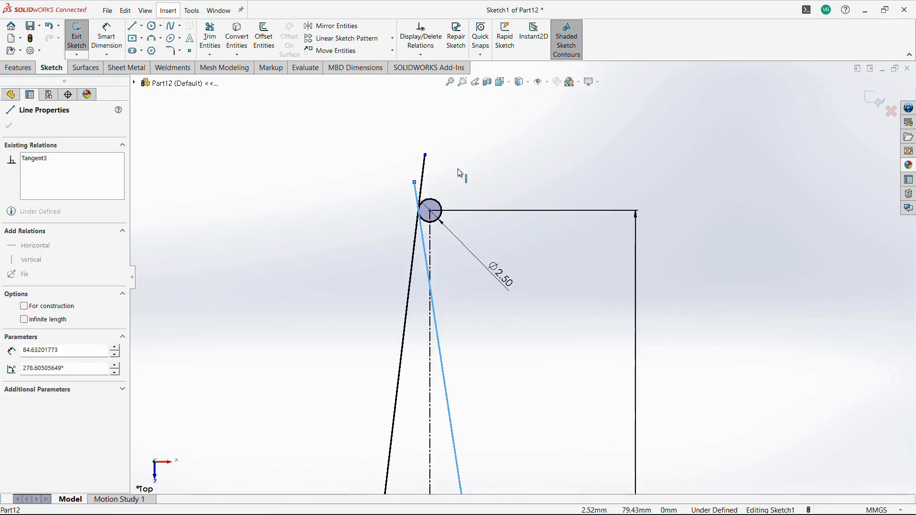
scroll(415, 280, "down", 3)
left_click(505, 284)
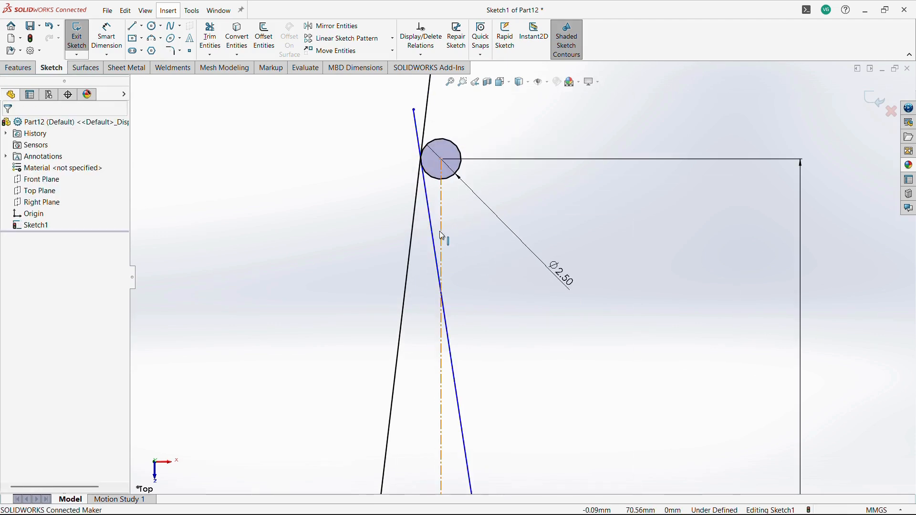
left_click(432, 231)
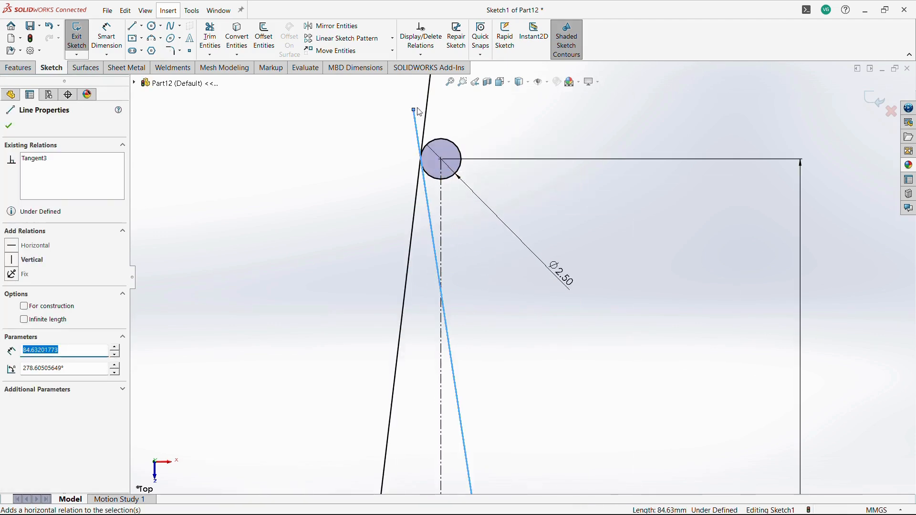
left_click_drag(414, 111, 486, 109)
left_click(497, 121)
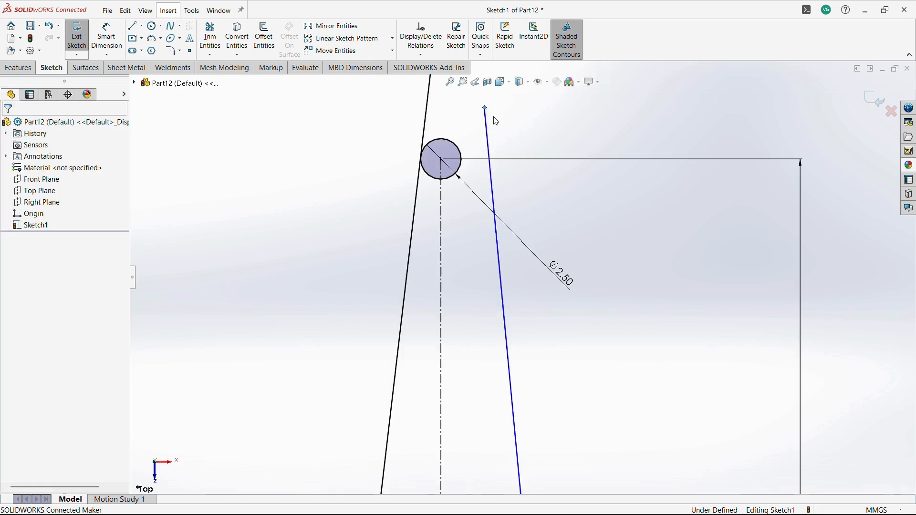
Step: Make the right slanted line tangent to the 2.5 mm circle
left_click(471, 146)
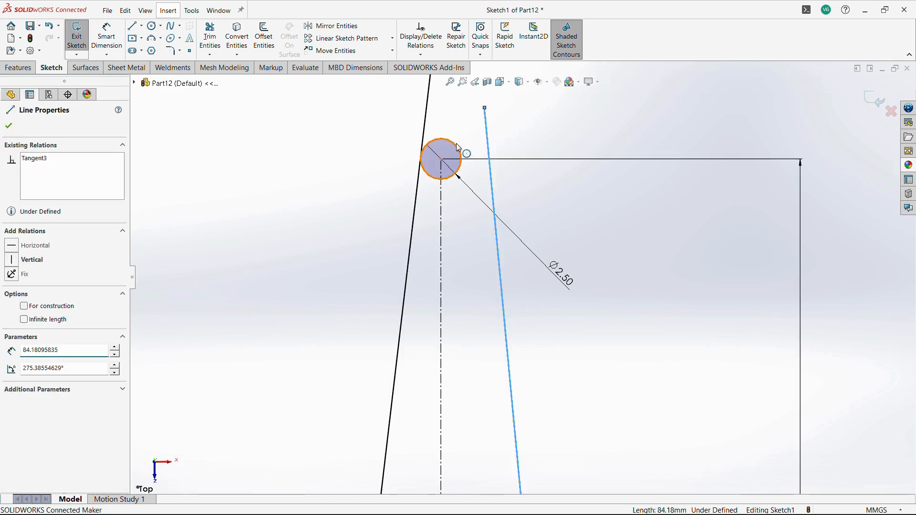
left_click(460, 152, "ctrl")
left_click(486, 101)
left_click(534, 141)
Step: Trim the line ends beyond the tangent points and the inner arcs of both circles to leave one closed tapered outline
scroll(503, 303, "up", 10)
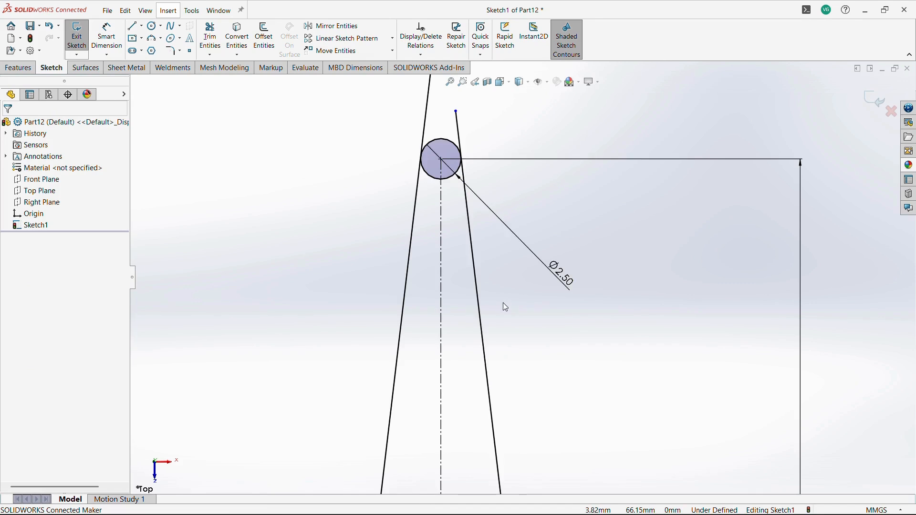
scroll(544, 344, "down", 6)
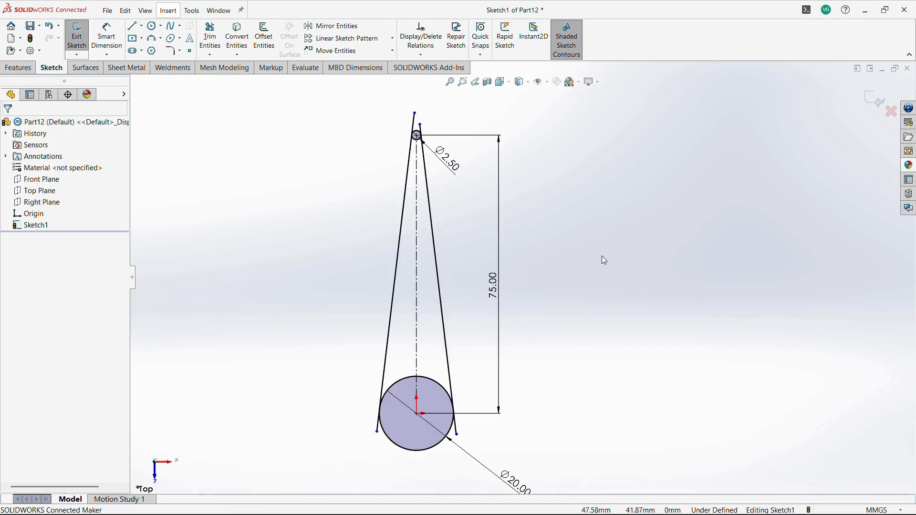
left_click(210, 37)
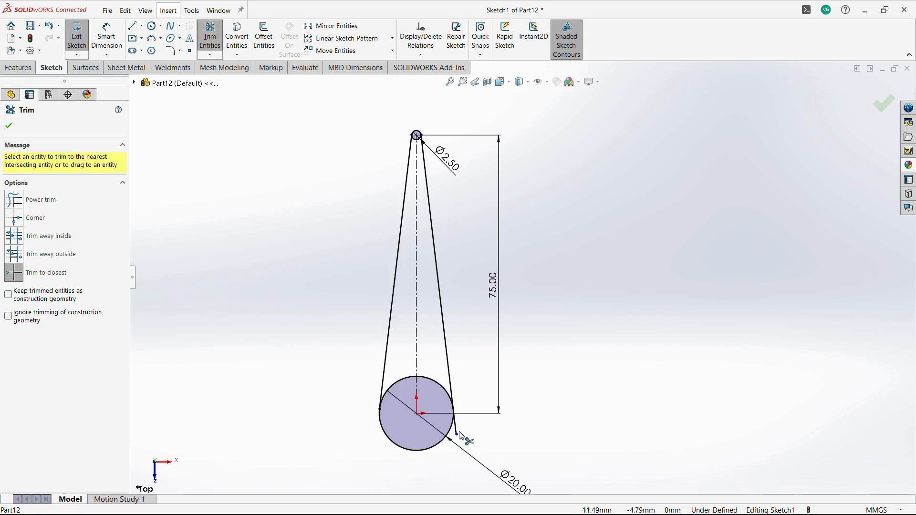
left_click(438, 381)
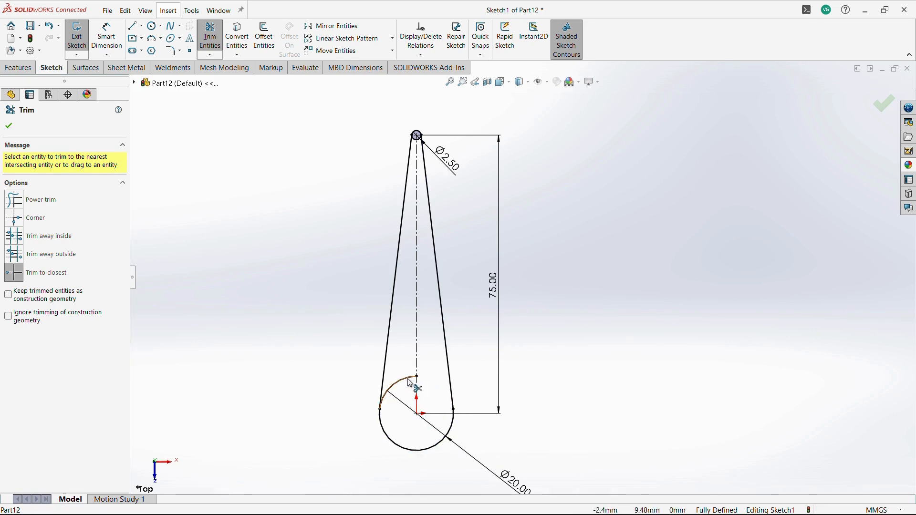
scroll(437, 162, "down", 5)
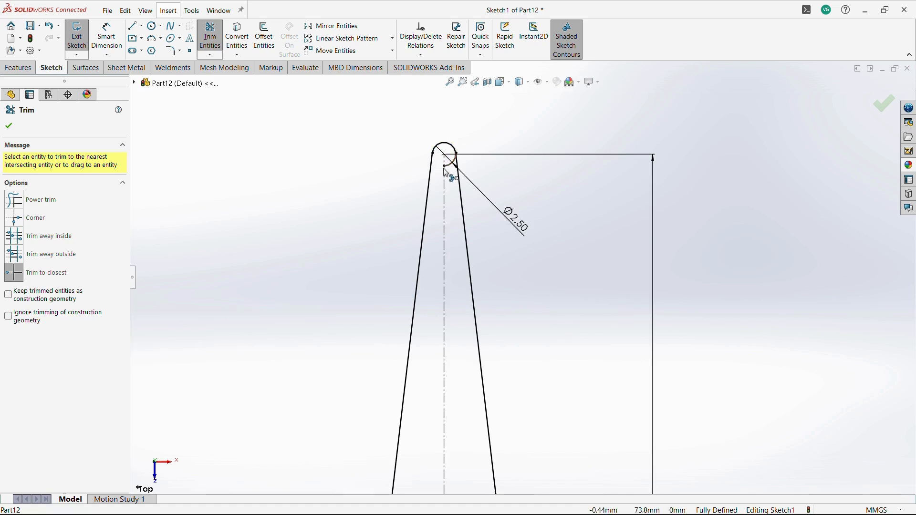
left_click(451, 168)
scroll(482, 331, "up", 4)
scroll(530, 395, "down", 3)
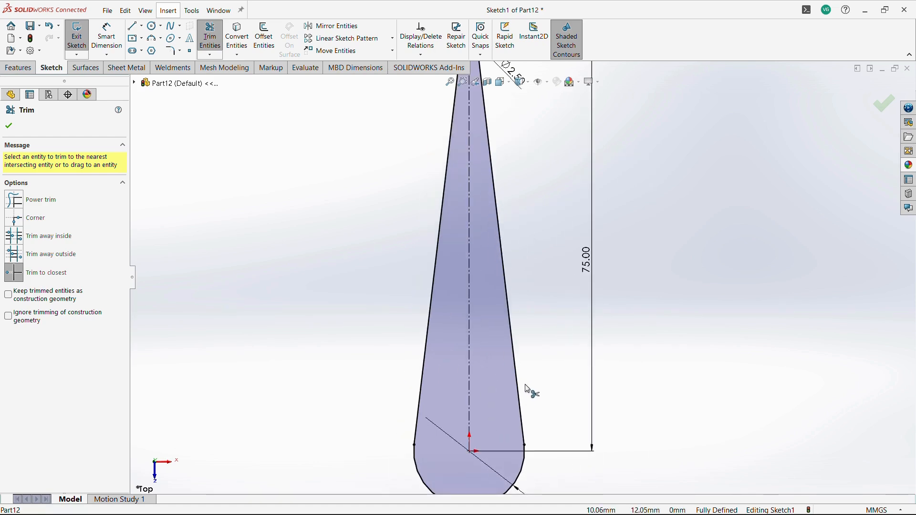
key("Escape")
Step: Sketch two circles on the arm's centerline, one at the origin and one about 40 mm above it, and make them equal
scroll(349, 268, "up", 3)
scroll(415, 187, "down", 1)
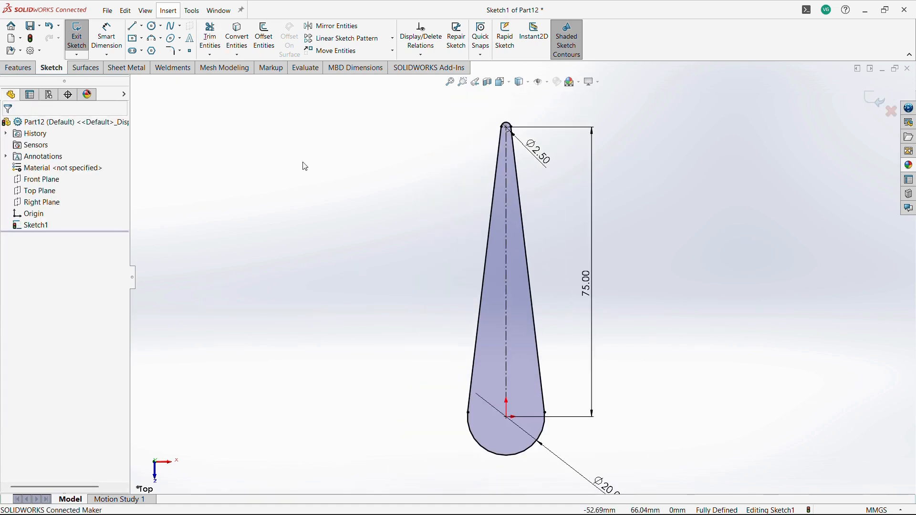
left_click(152, 28)
left_click(506, 261)
left_click(517, 261)
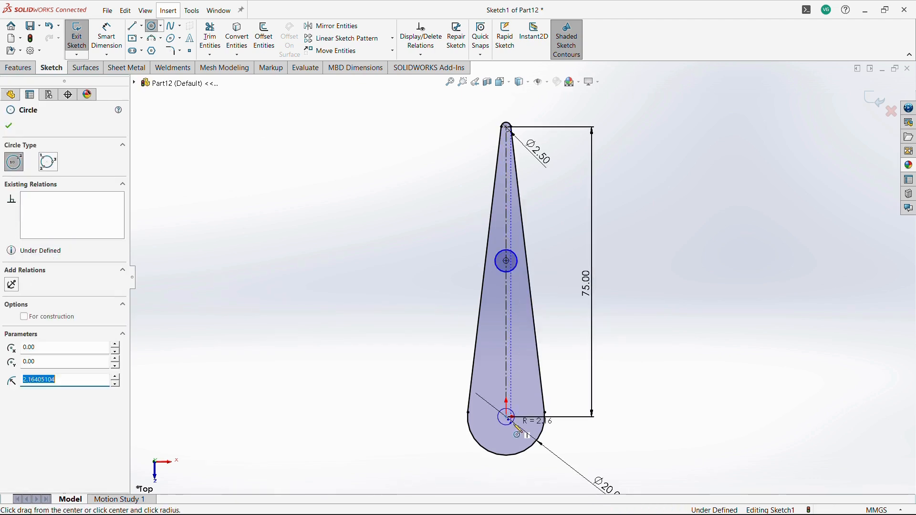
key("Escape")
left_click(513, 272)
left_click(585, 227)
left_click(413, 220)
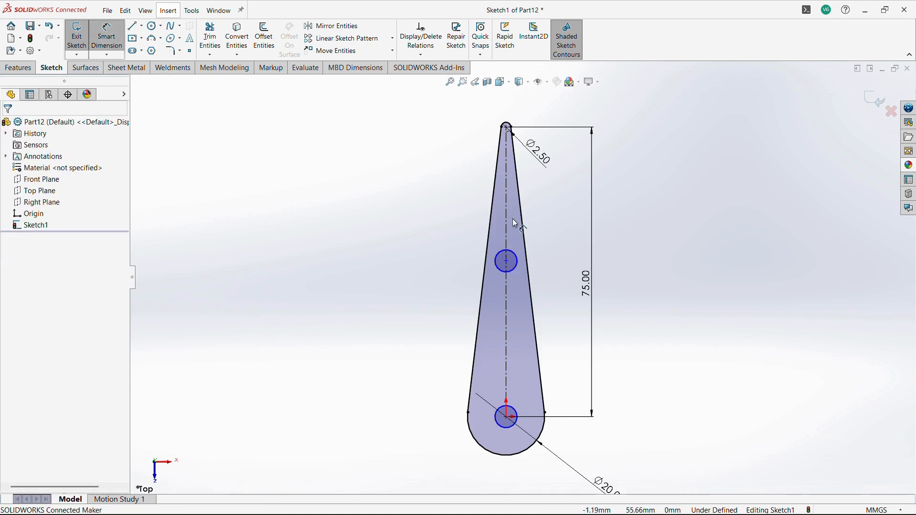
Step: Dimension the distance between the upper hole's center and the small rounded end's center to 45 mm
left_click(507, 262)
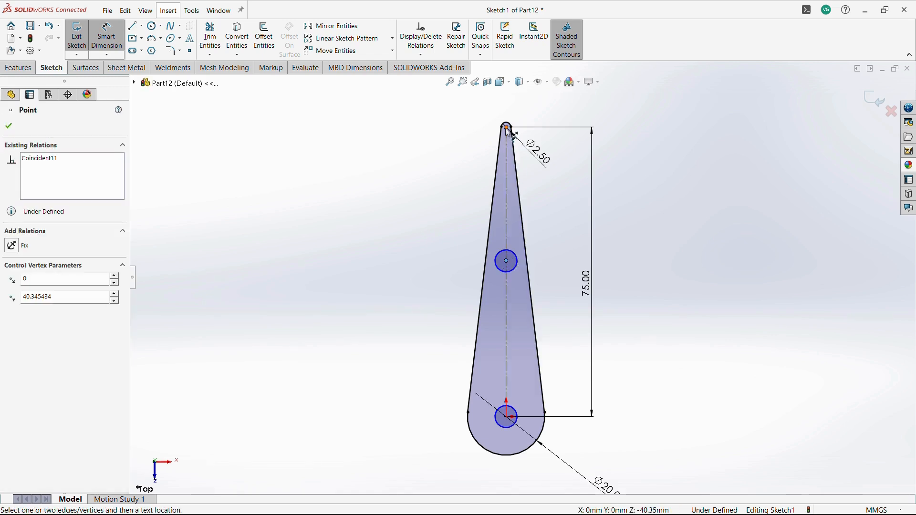
left_click(507, 127)
left_click(428, 212)
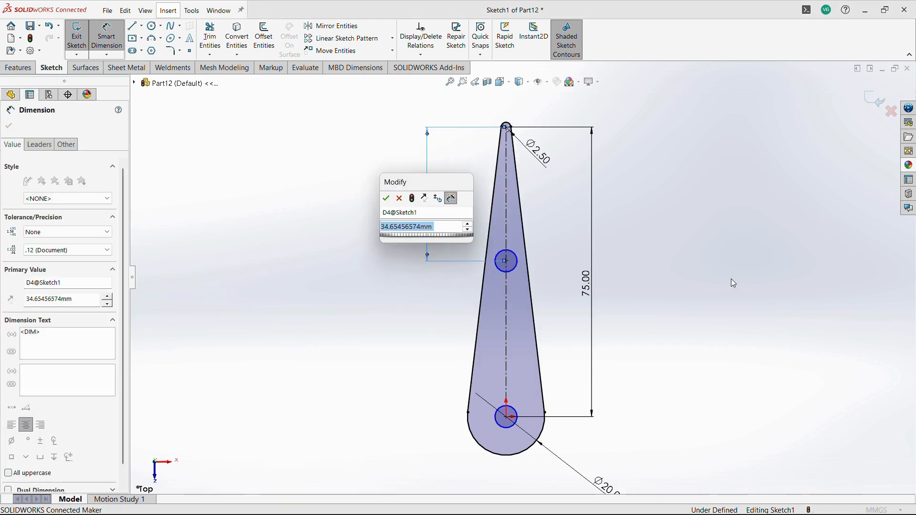
type("45")
key("Return")
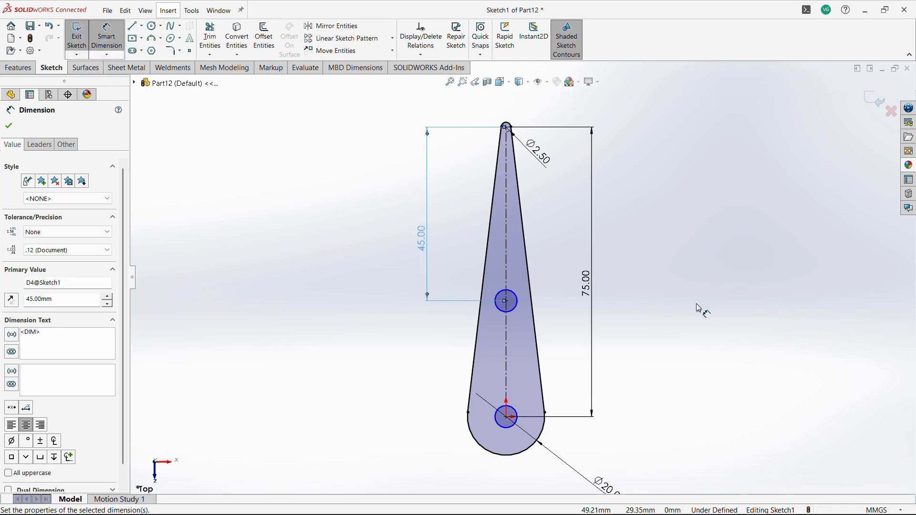
left_click(698, 308)
Step: Set the diameter of the hole circle at the origin to 5 mm
scroll(611, 367, "up", 1)
scroll(578, 419, "down", 2)
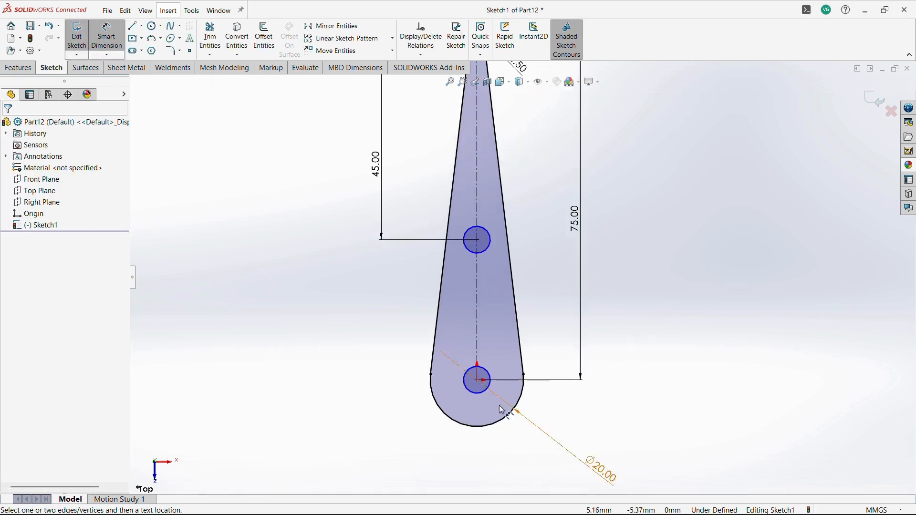
key("Escape")
left_click(105, 36)
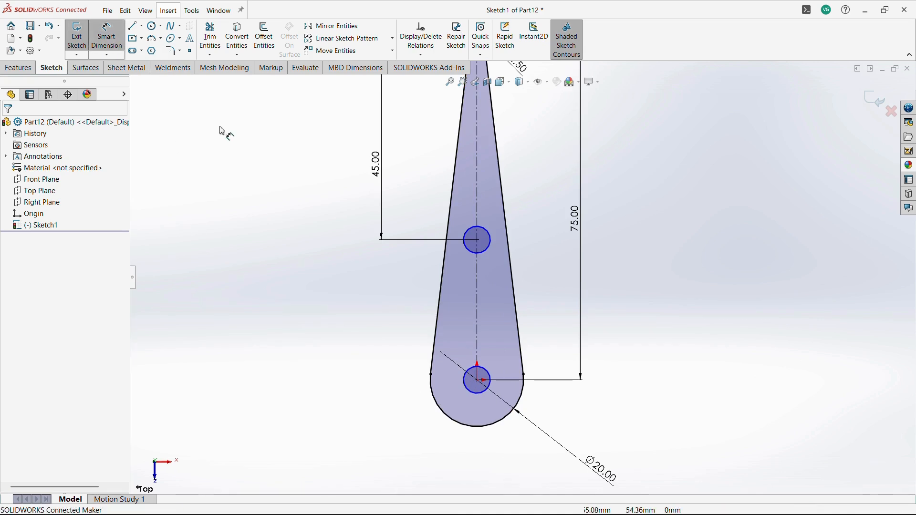
left_click(469, 395)
left_click(387, 425)
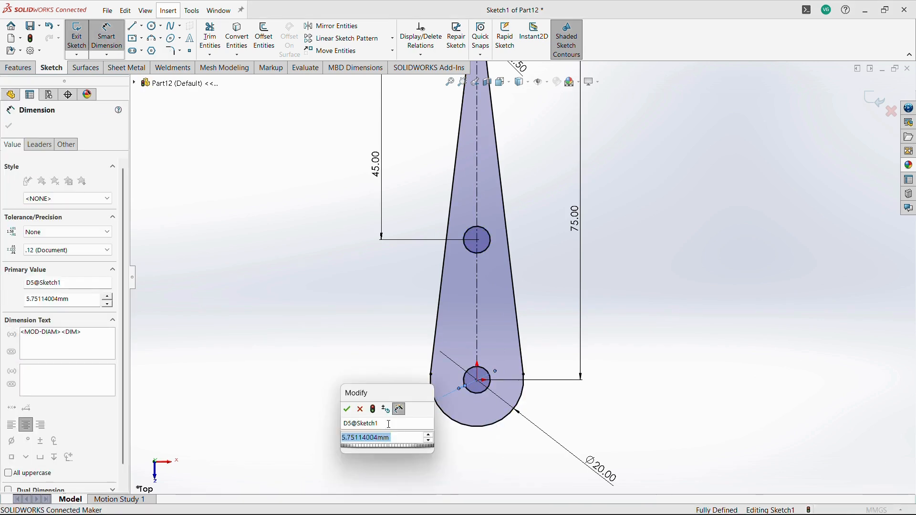
key("Return")
left_click(673, 364)
scroll(673, 364, "up", 3)
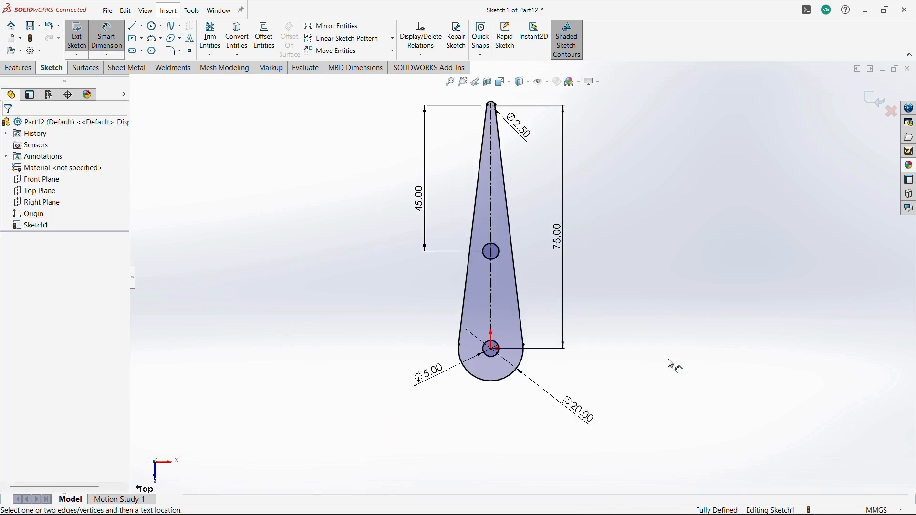
key("Escape")
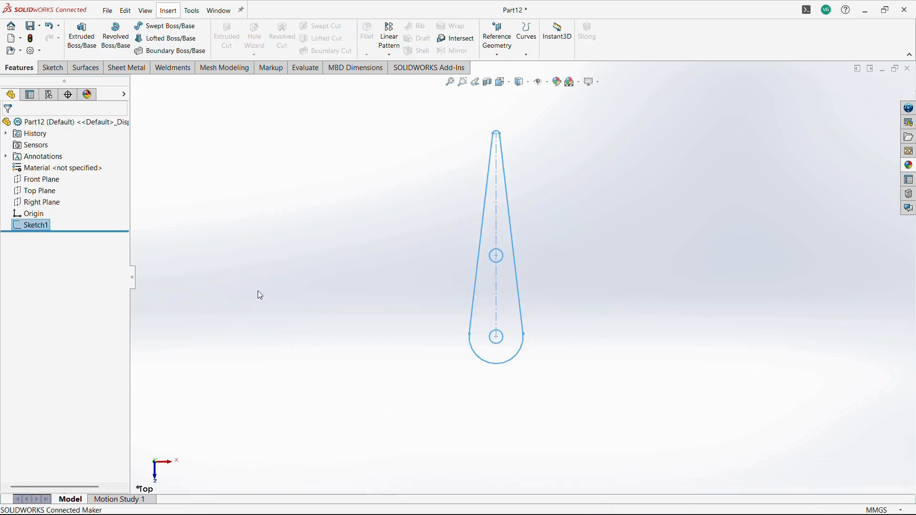
Step: Extrude the tapered arm profile 2.5 mm with the Mid Plane end condition
left_click(94, 52)
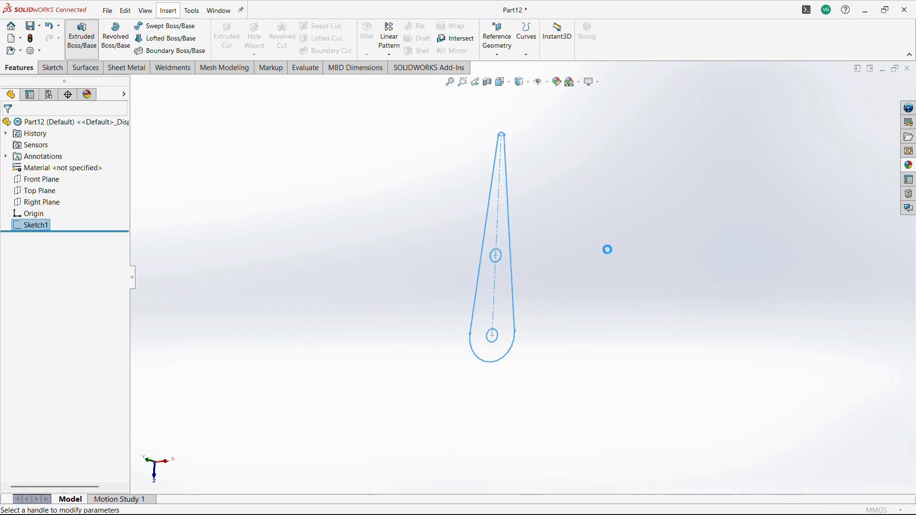
type("2.5")
key("Return")
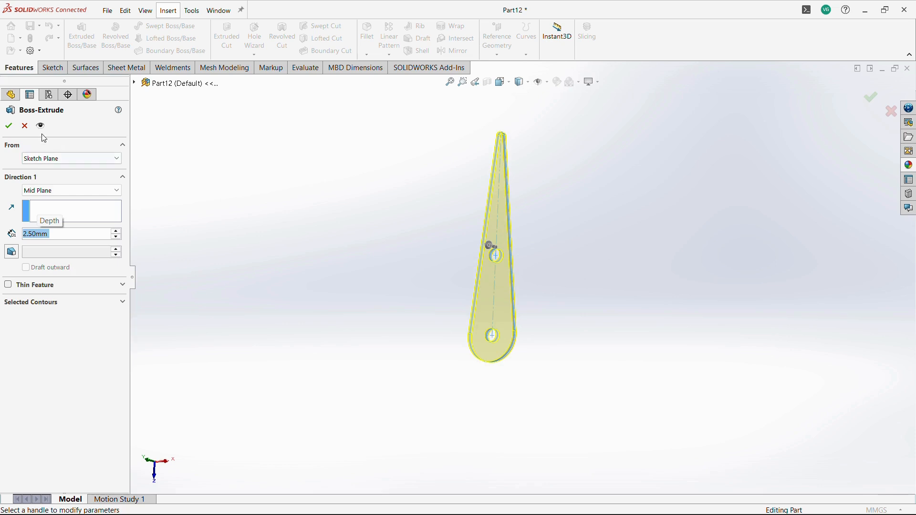
left_click(9, 126)
middle_click_drag(368, 307, 431, 223)
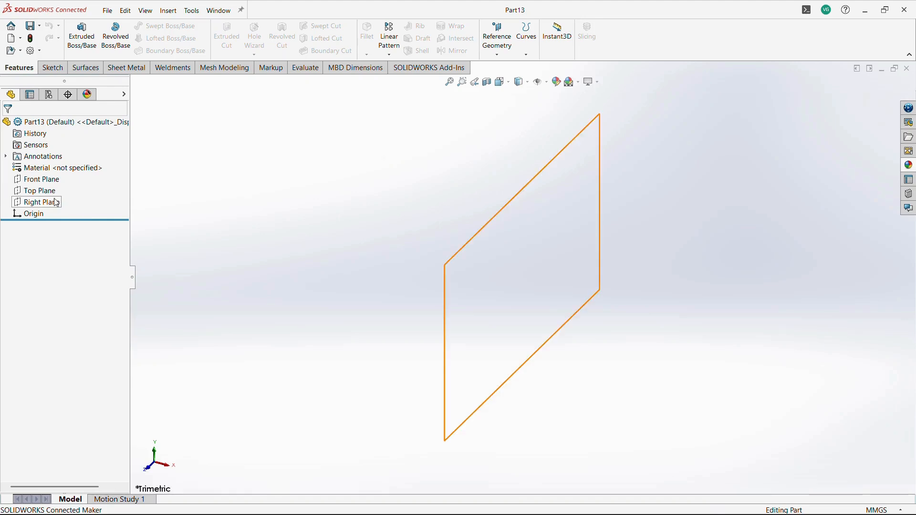
Step: On the new part's Top Plane, sketch two equal circles about 80 mm apart, one at the origin and one directly above
left_click(38, 191)
left_click(72, 185)
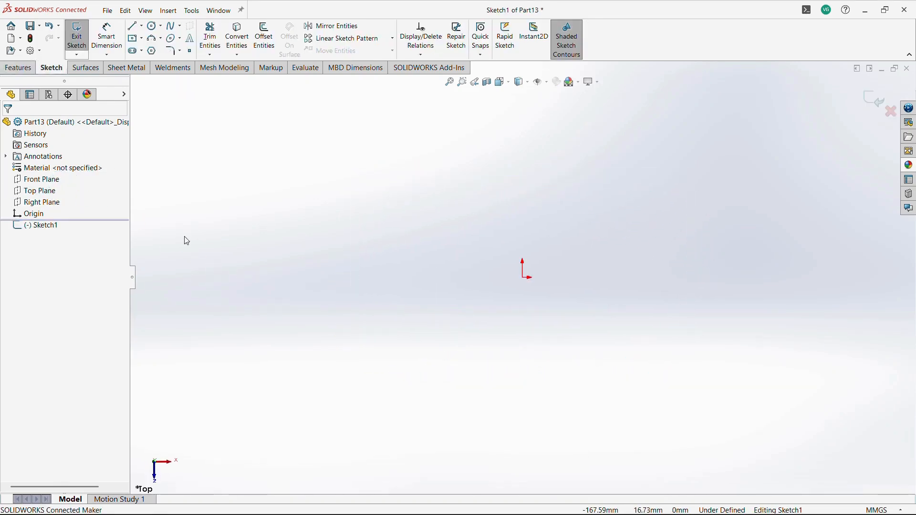
left_click(154, 27)
left_click_drag(524, 278, 536, 292)
left_click_drag(523, 129, 537, 141)
key("Escape")
left_click(537, 269, "ctrl")
left_click(613, 229)
left_click(639, 326)
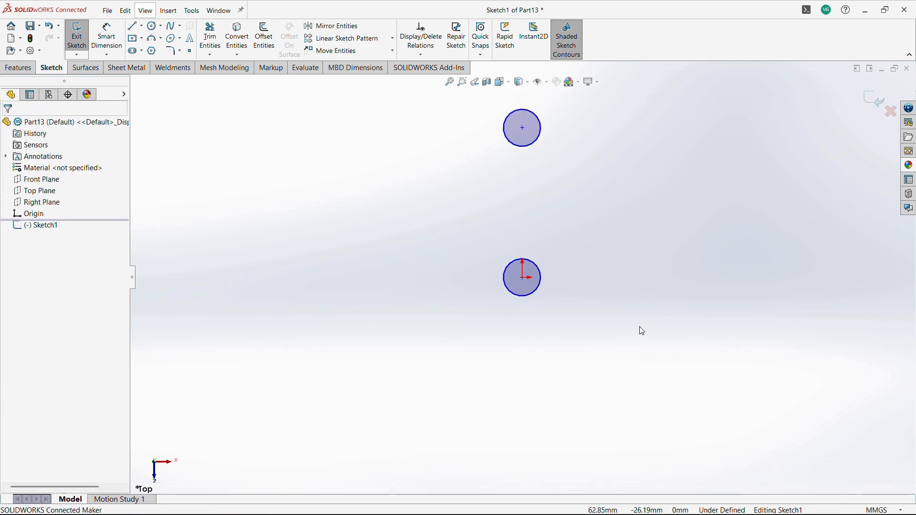
Step: Set the distance between the two circle centers to 45 mm
left_click(114, 36)
left_click(522, 277)
left_click(522, 128)
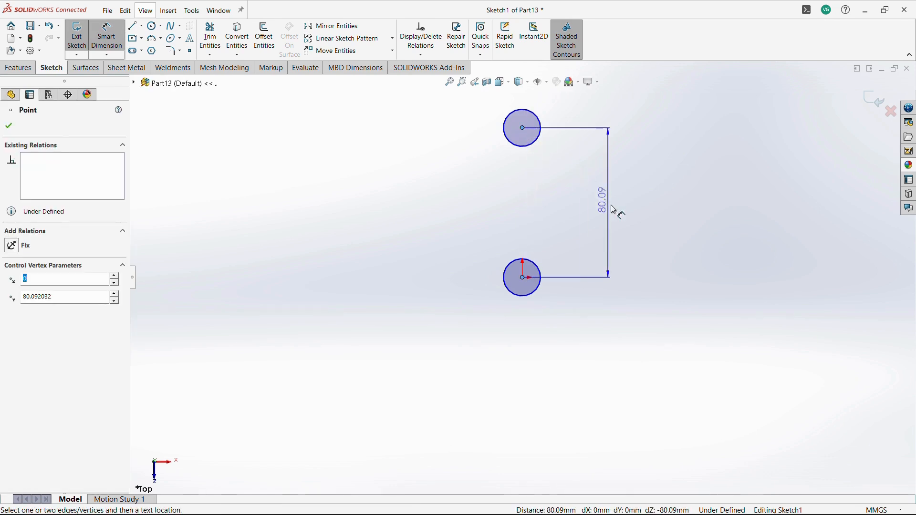
left_click(693, 246)
type("45")
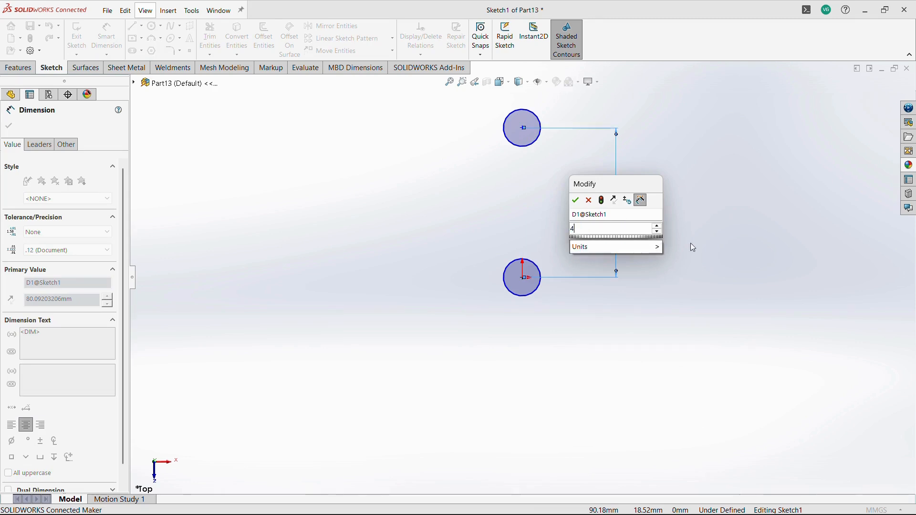
key("Return")
left_click(691, 243)
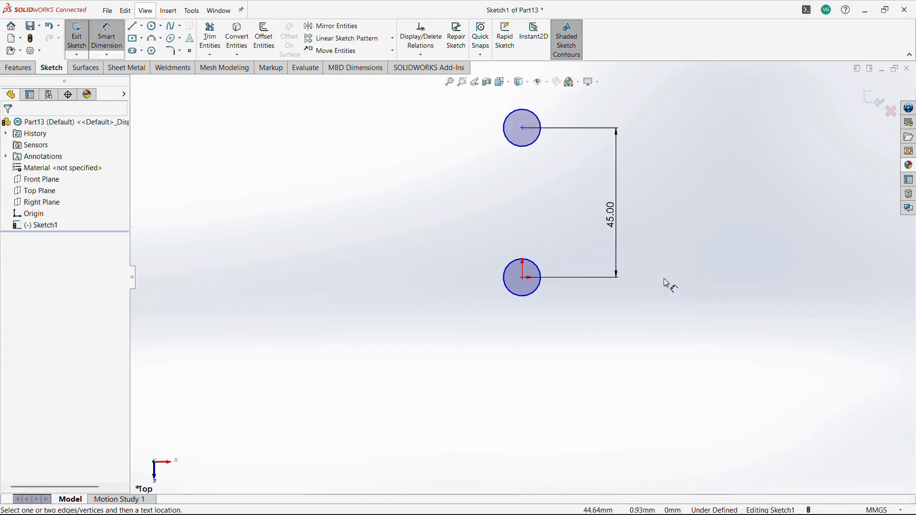
Step: Set the diameter of the circle at the origin to 10 mm
left_click(535, 291)
left_click(569, 335)
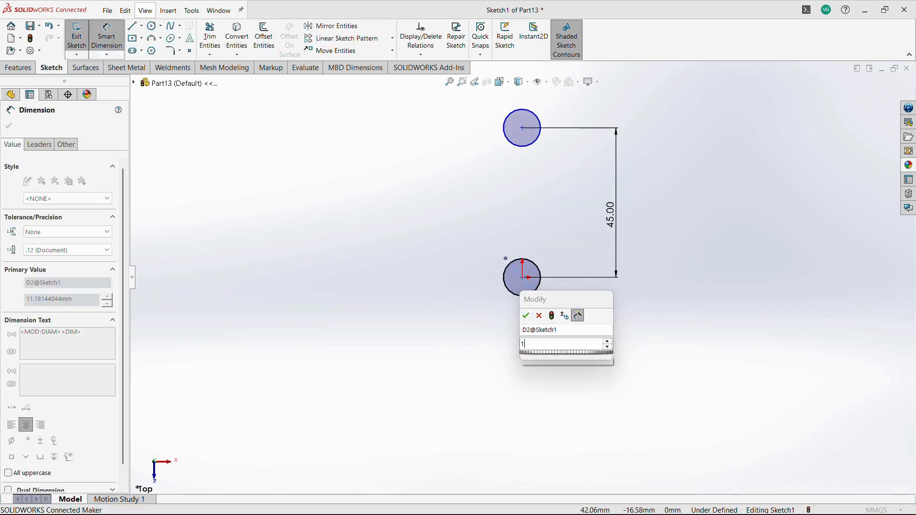
type("10")
key("Return")
key("Escape")
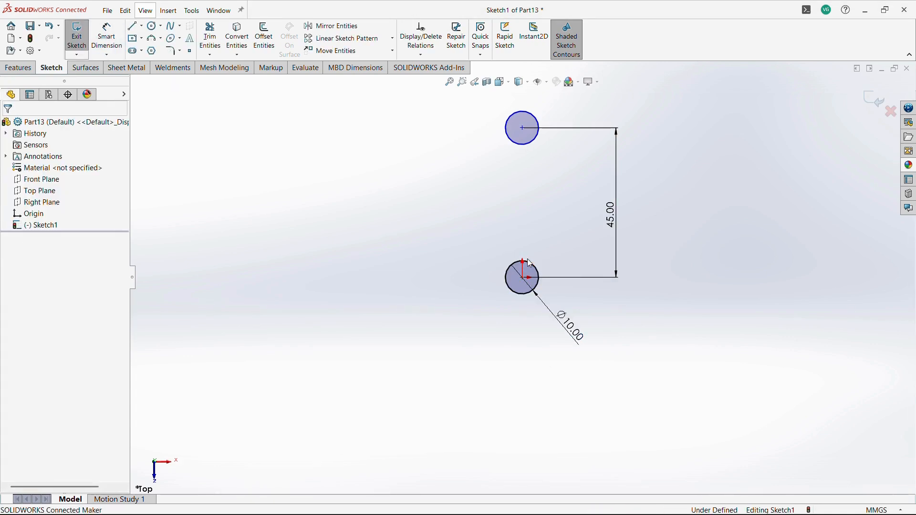
Step: Pull the upper circle sideways, and constrain its center vertically above the origin
left_click_drag(523, 128, 553, 142)
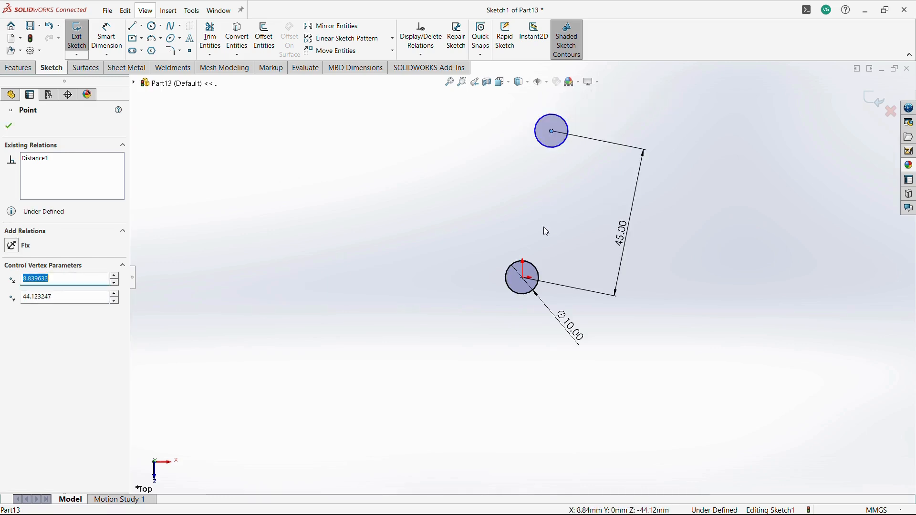
left_click(524, 279, "ctrl")
left_click(583, 237)
left_click(693, 294)
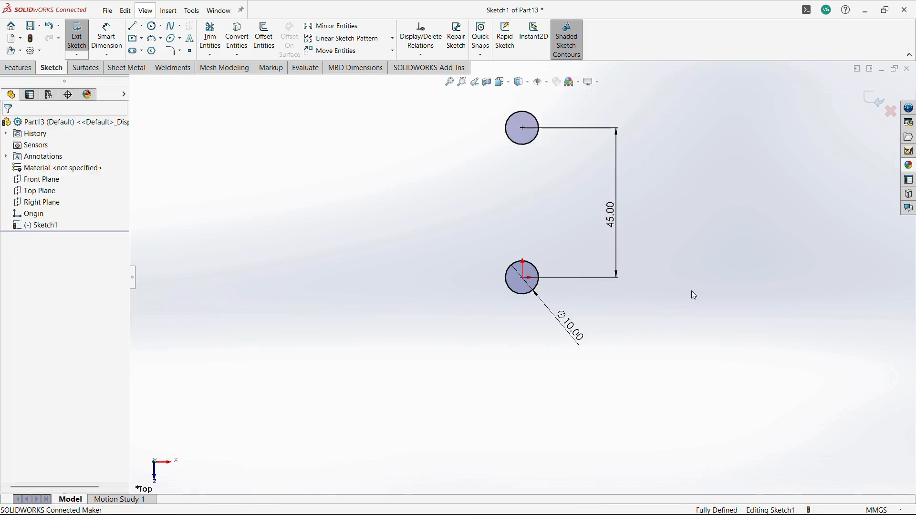
Step: Sketch a concentric inner circle about 5.5 mm in diameter inside each 10 mm circle and make the two equal
scroll(551, 131, "down", 2)
left_click(158, 28)
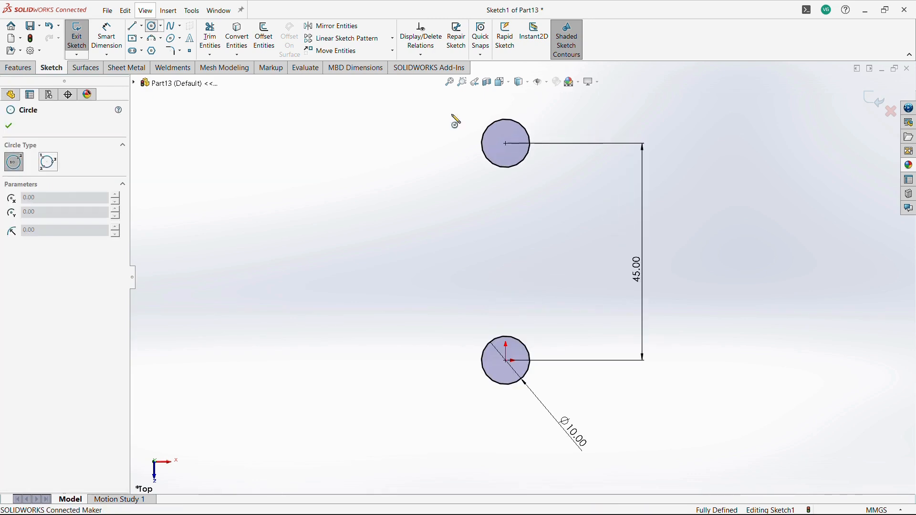
left_click(506, 144)
left_click(519, 144)
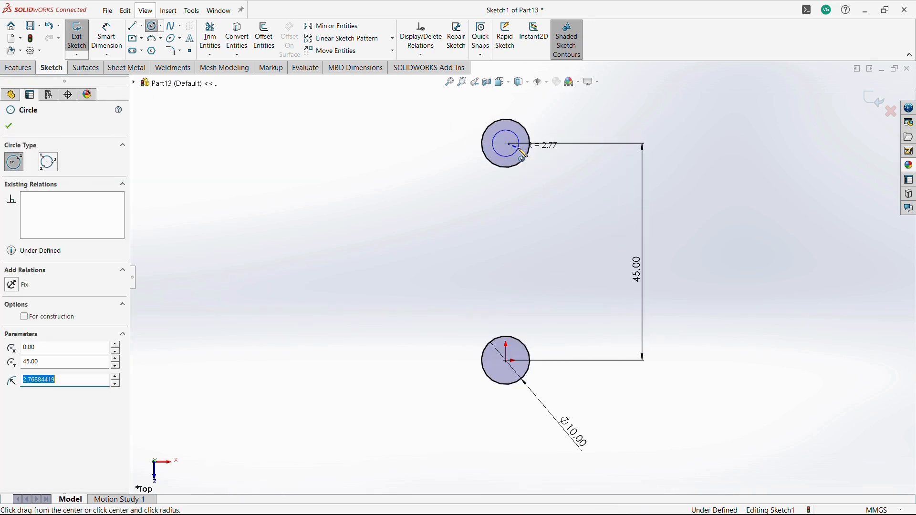
left_click(505, 360)
left_click(516, 369)
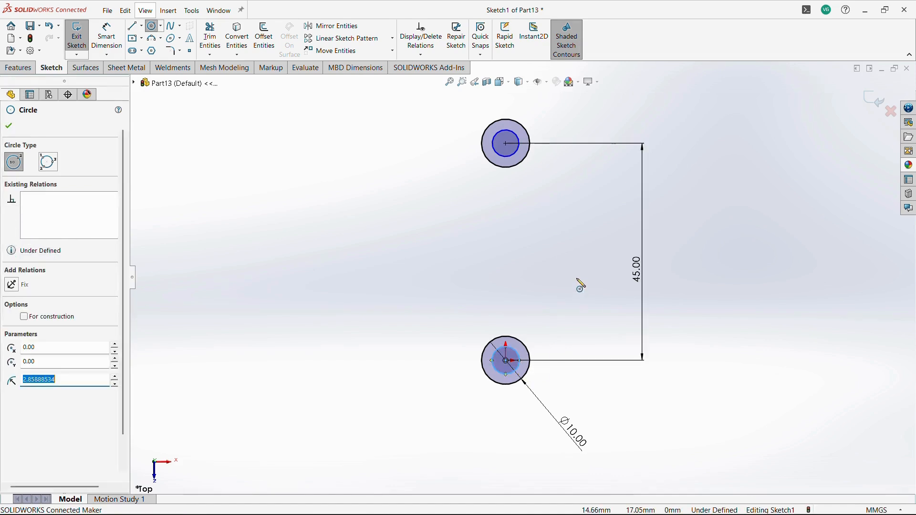
key("Escape")
left_click(499, 157, "ctrl")
left_click(574, 117)
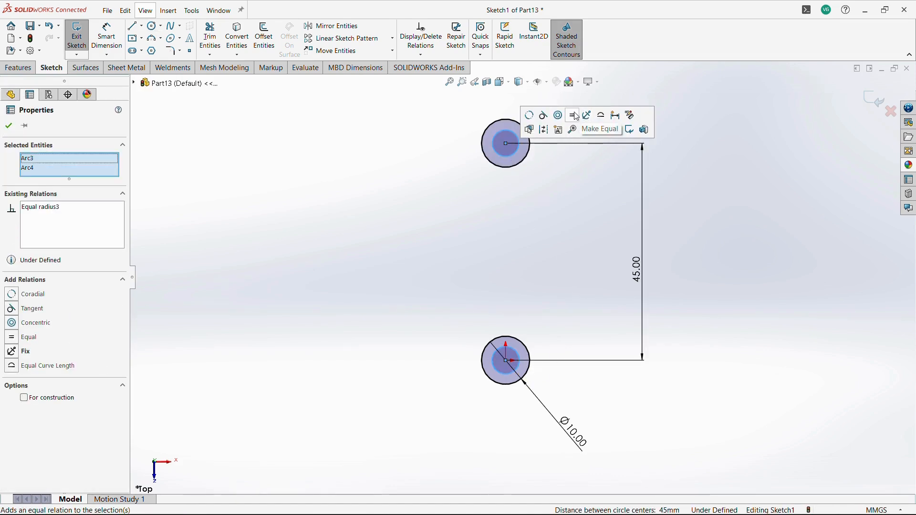
left_click(448, 199)
Step: Set the upper inner circle's diameter to 5 mm and exit the sketch
left_click(107, 38)
left_click(513, 155)
left_click(561, 239)
type("5.53768839mm")
key("Return")
key("Escape")
left_click(76, 36)
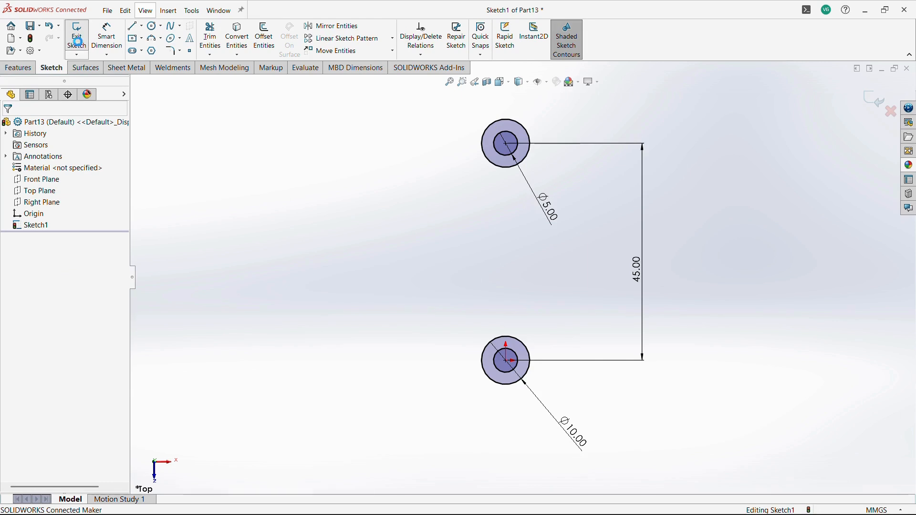
Step: Extrude the two ring profiles 3 mm with the Mid Plane end condition
left_click(93, 47)
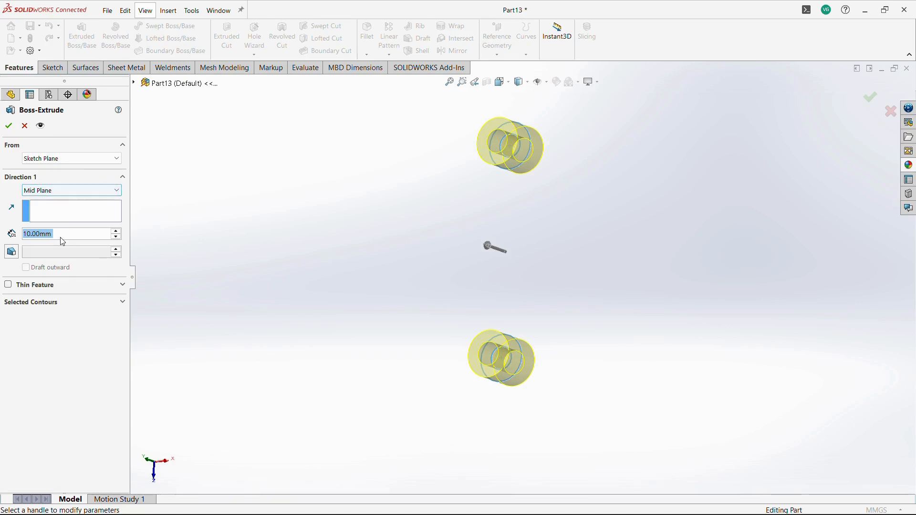
type("3")
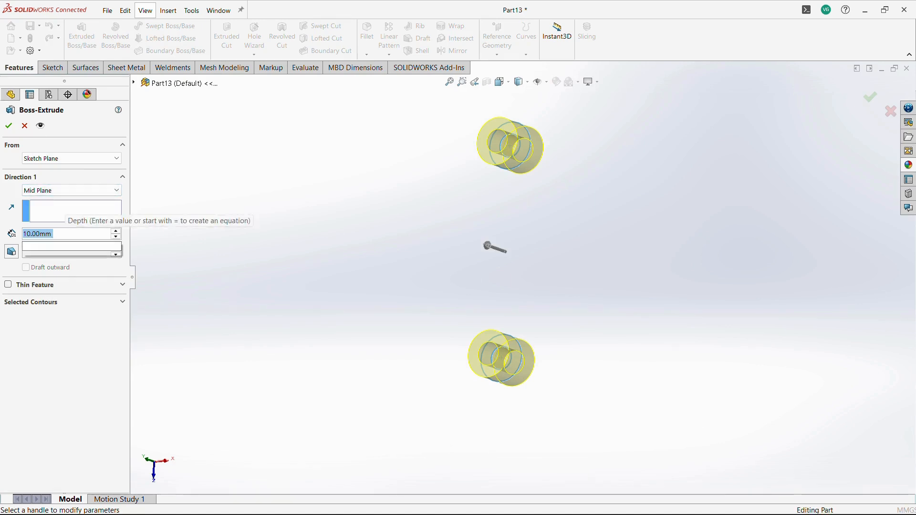
key("Return")
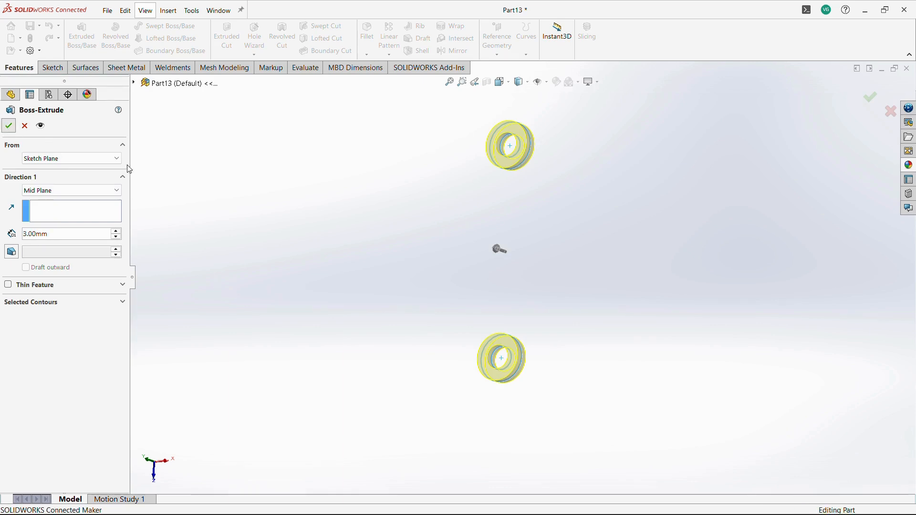
left_click(9, 125)
Step: Start a sketch on the Top Plane and convert the outer circular edges of both rings into sketch entities
left_click(41, 202)
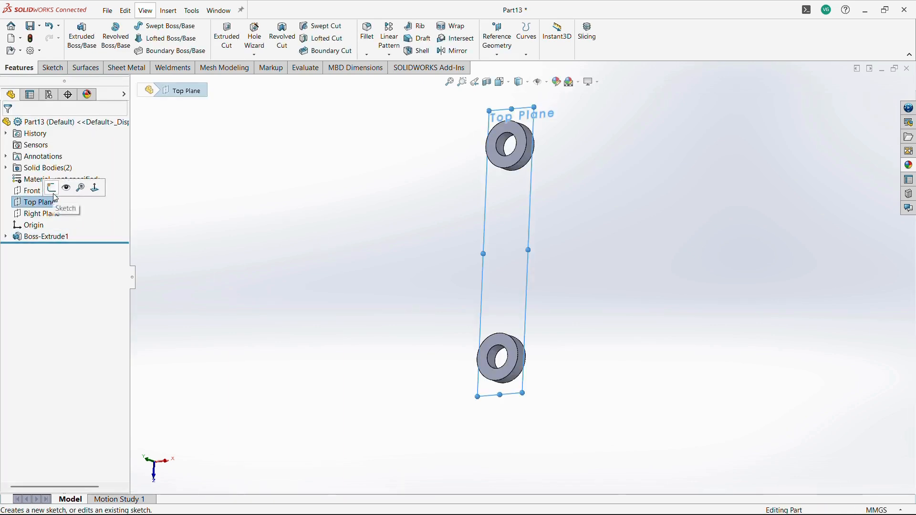
left_click(51, 186)
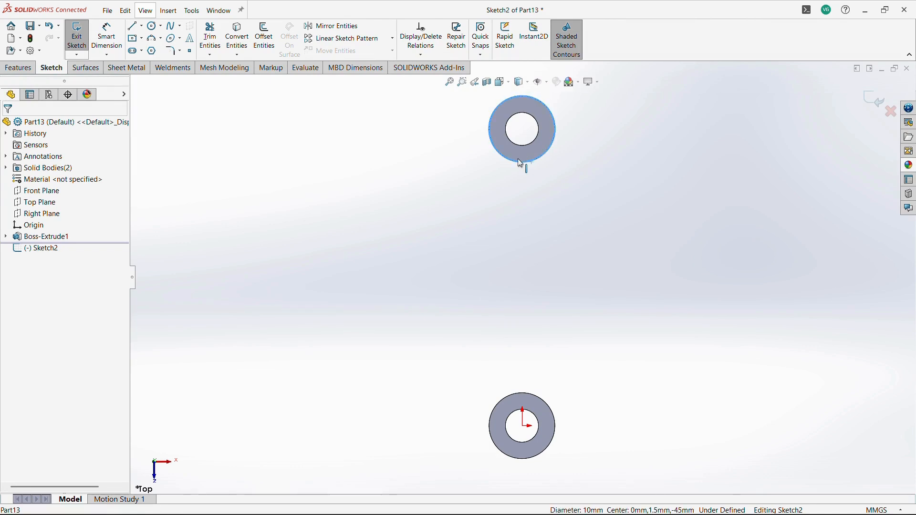
left_click(232, 46)
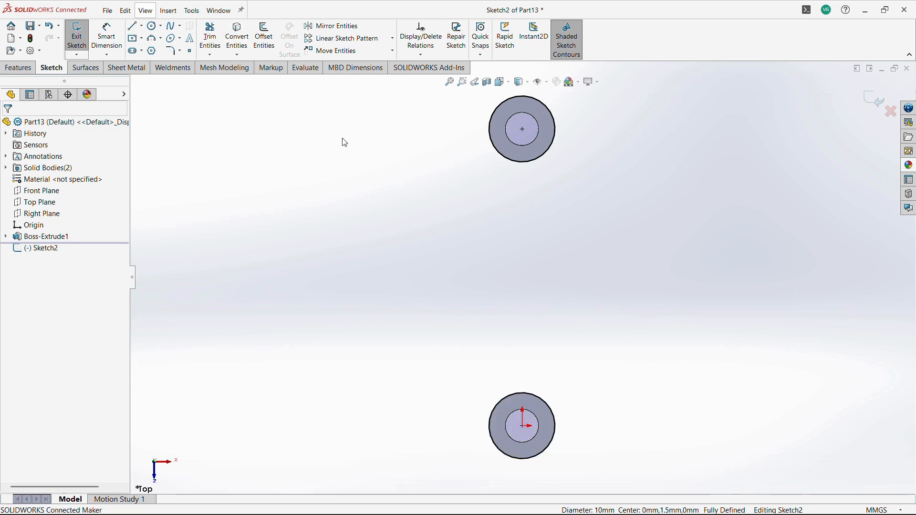
Step: Show the sketch used by the ring extrusion while editing the second sketch
left_click(136, 42)
key("Escape")
left_click(7, 238)
left_click(47, 245)
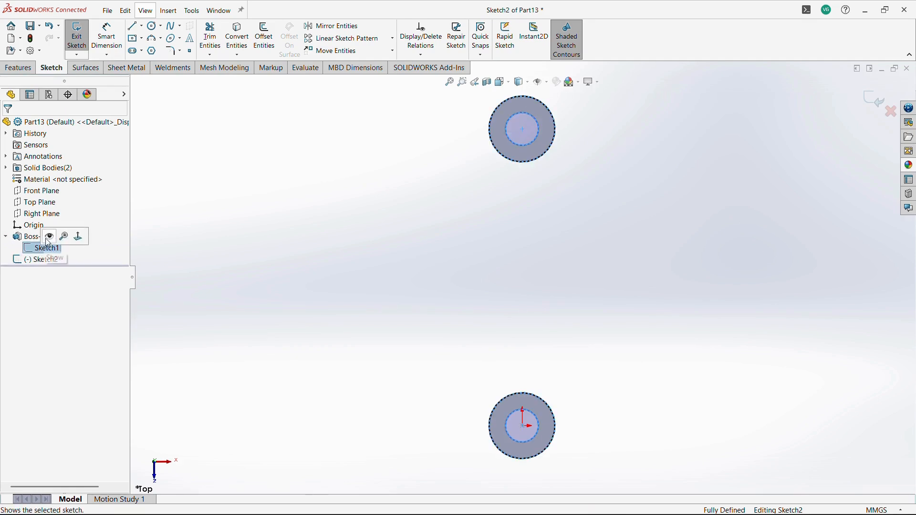
Step: Sketch a center rectangle about 5 mm wide and 38 mm long between the two rings, its ends overlapping them
scroll(388, 294, "up", 2)
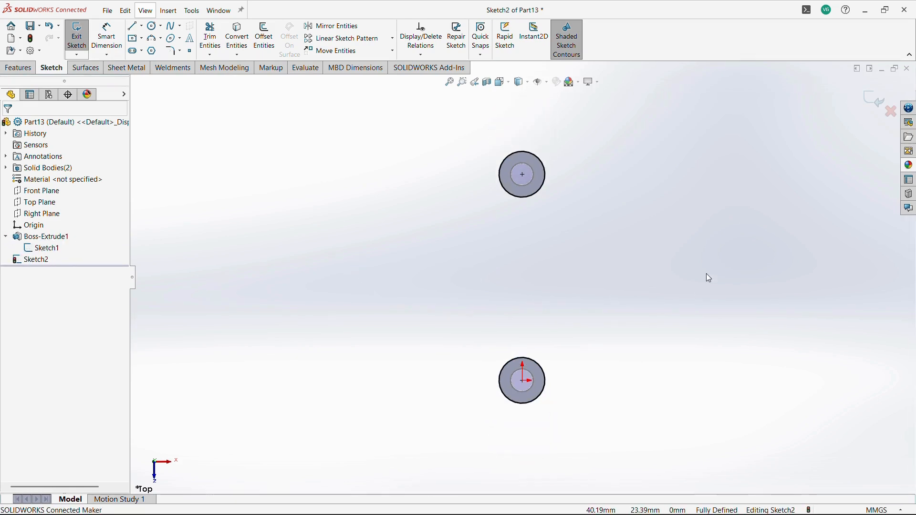
scroll(702, 275, "down", 1)
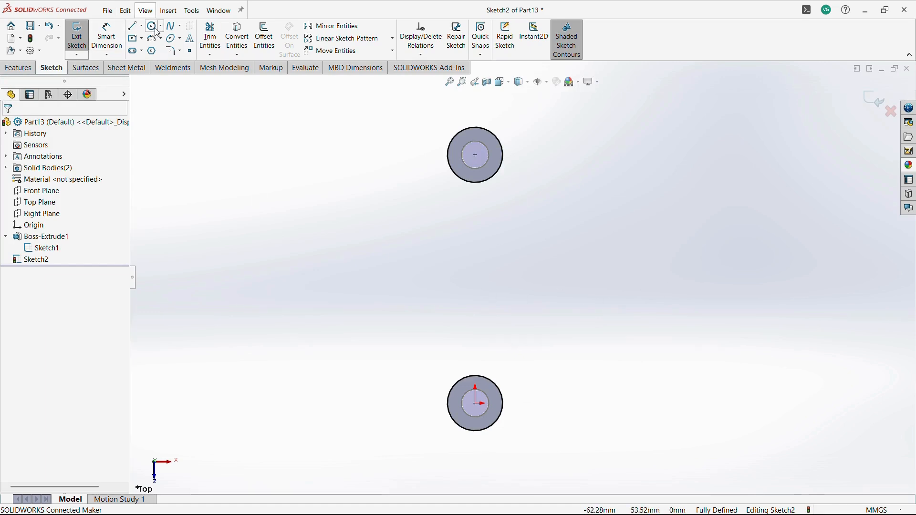
left_click(135, 39)
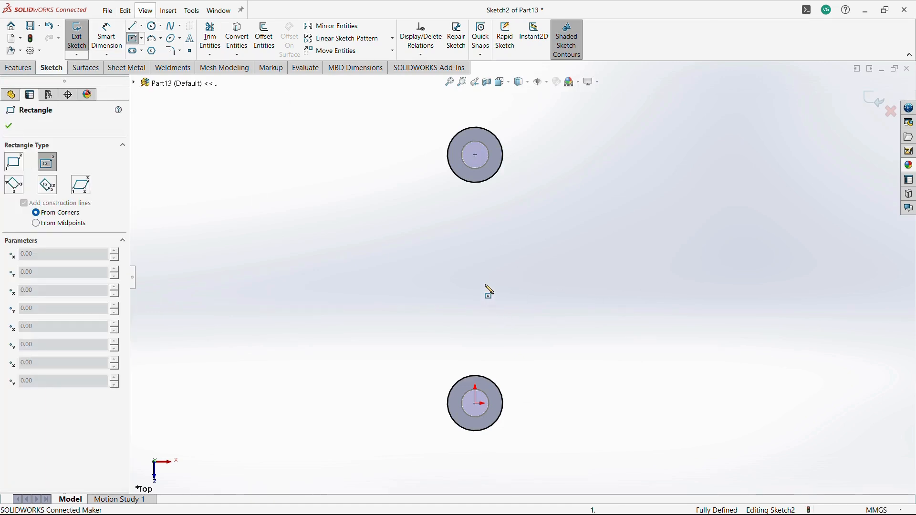
left_click(476, 282)
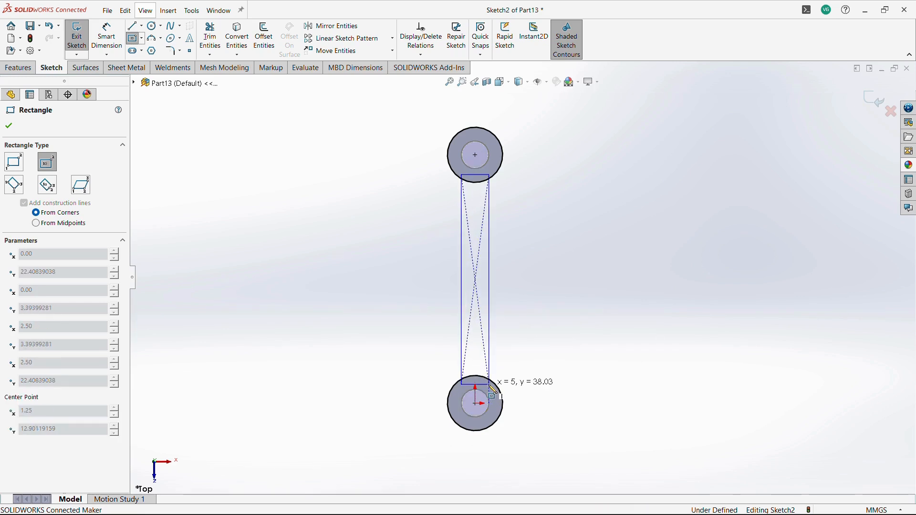
left_click(490, 386)
key("Escape")
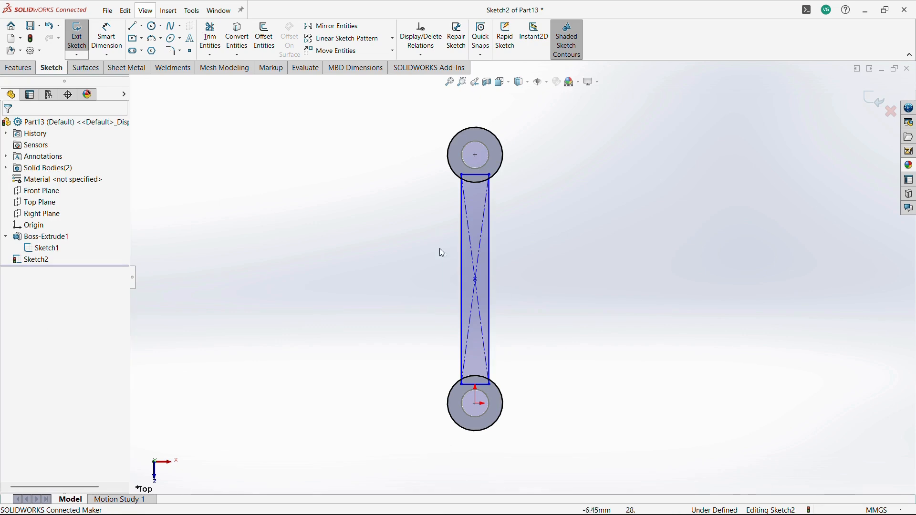
Step: Add a vertical relation between the rectangle's center point and the upper ring's center point
left_click(476, 279)
left_click(495, 136, "ctrl")
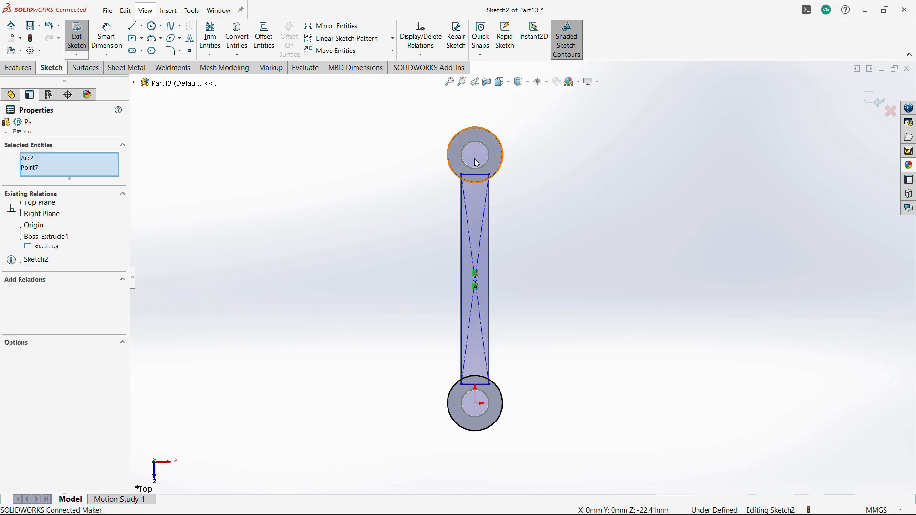
left_click(533, 195)
left_click(477, 158)
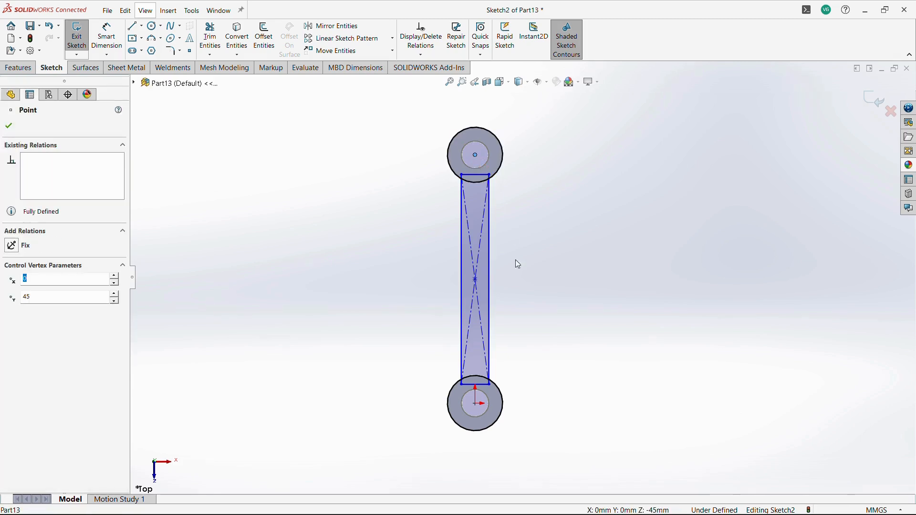
left_click(475, 280, "ctrl")
left_click(520, 238)
left_click(559, 294)
Step: Dimension the rectangle's width at 5 mm and exit the sketch
left_click(107, 37)
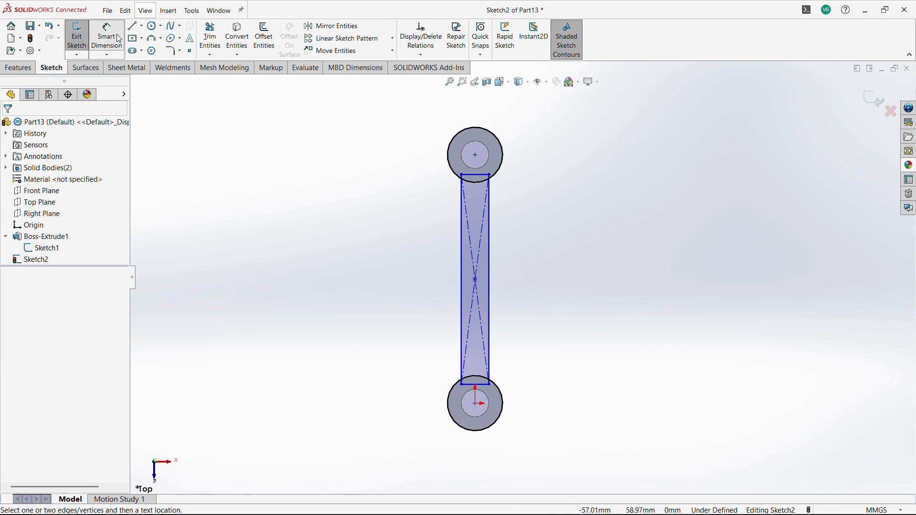
left_click(480, 182)
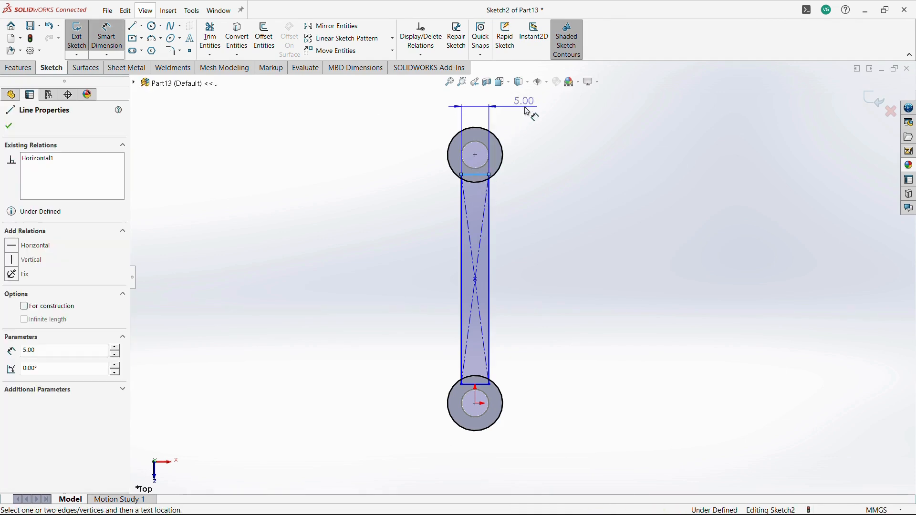
left_click(527, 101)
key("Return")
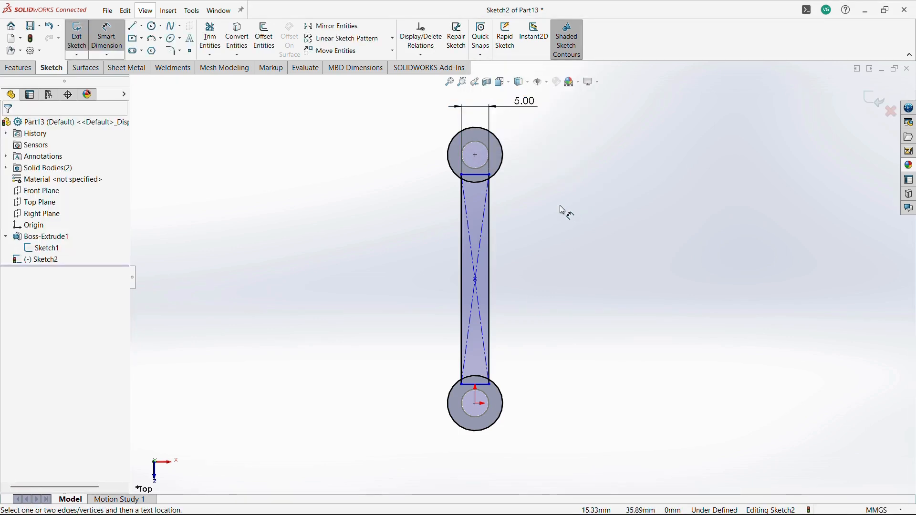
key("Escape")
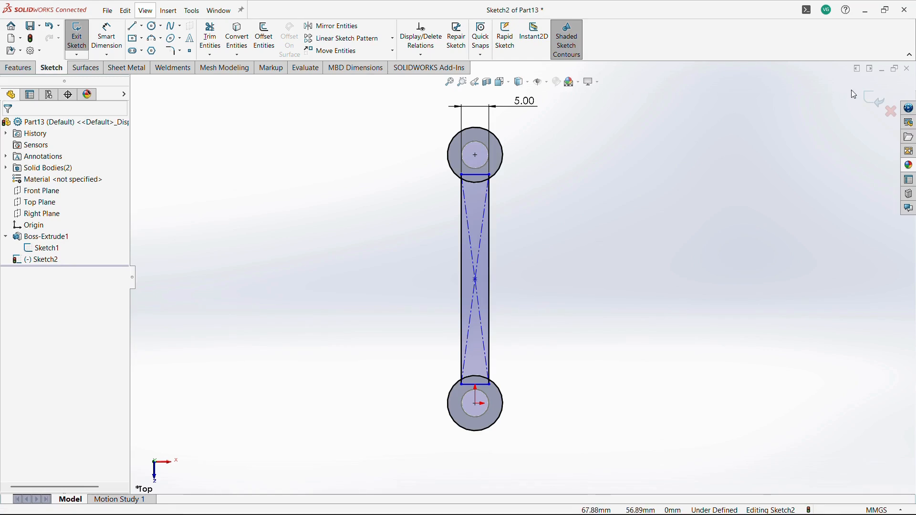
left_click(869, 98)
left_click(629, 268)
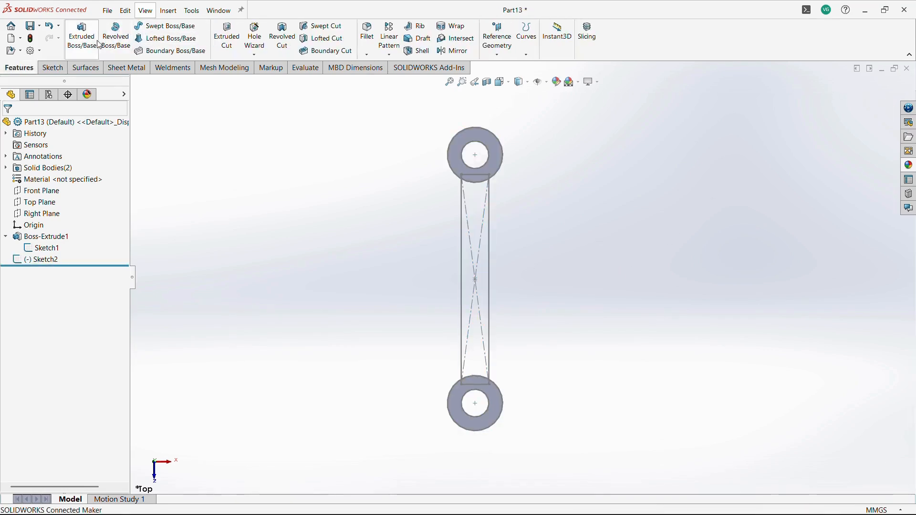
Step: Start a Mid Plane boss extrusion of the bar sketch and replace its contour with only the region between the two rings
left_click(83, 35)
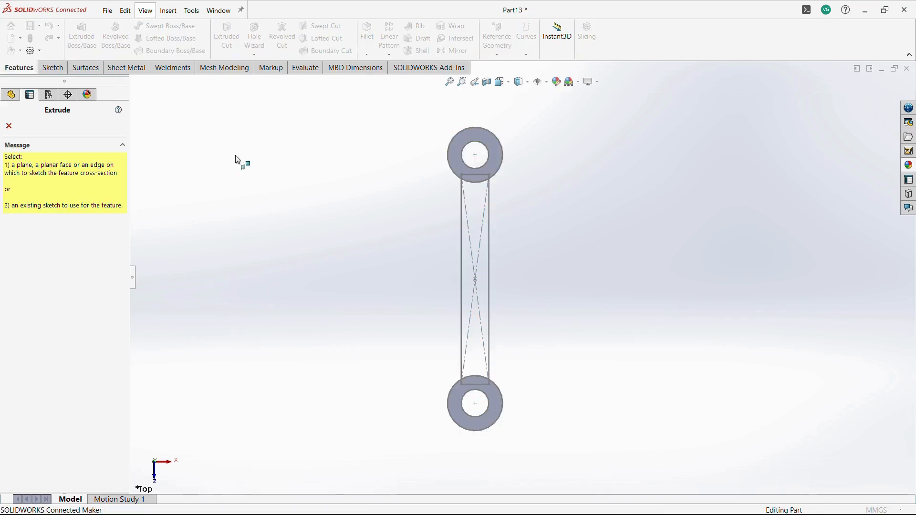
left_click(461, 283)
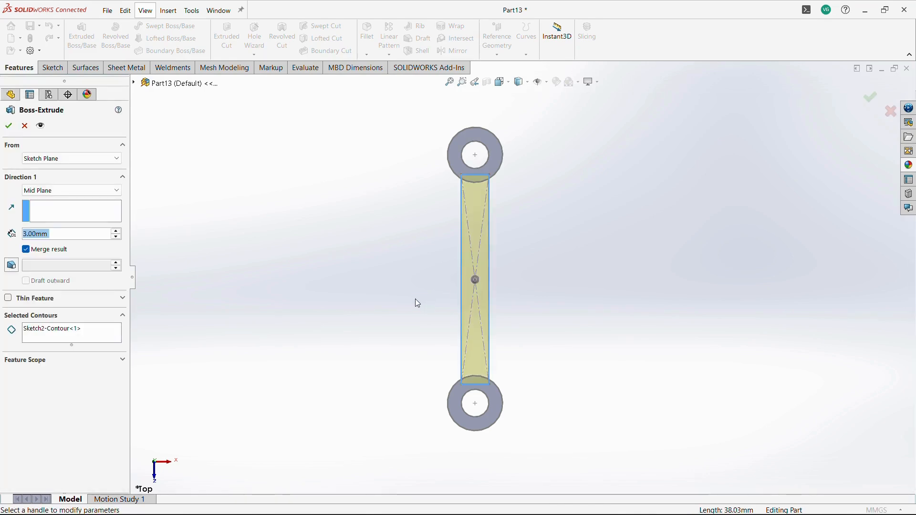
middle_click_drag(384, 197, 367, 267)
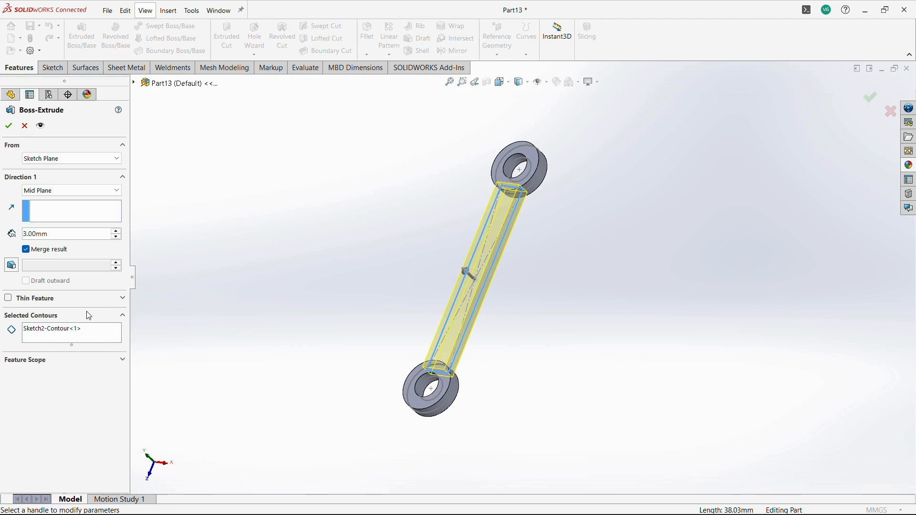
left_click(51, 337)
right_click(51, 337)
left_click(79, 343)
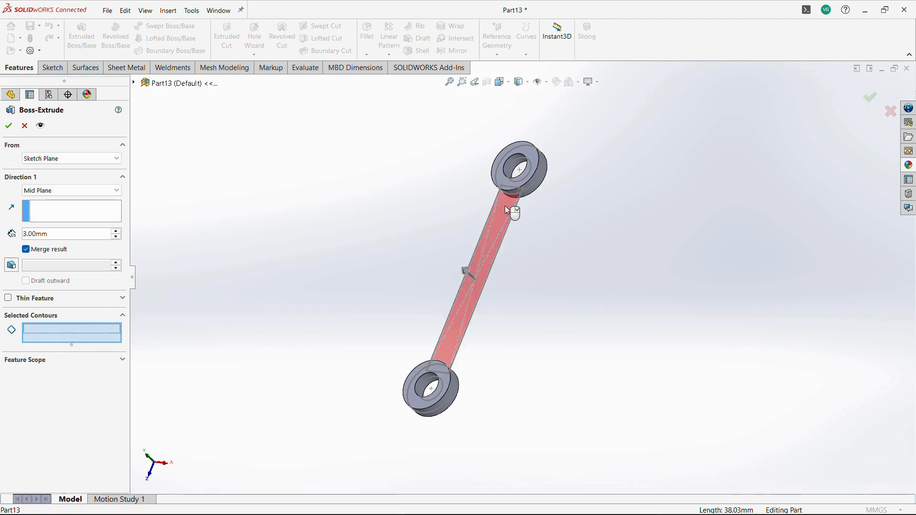
left_click(523, 220)
middle_click_drag(548, 227, 485, 223)
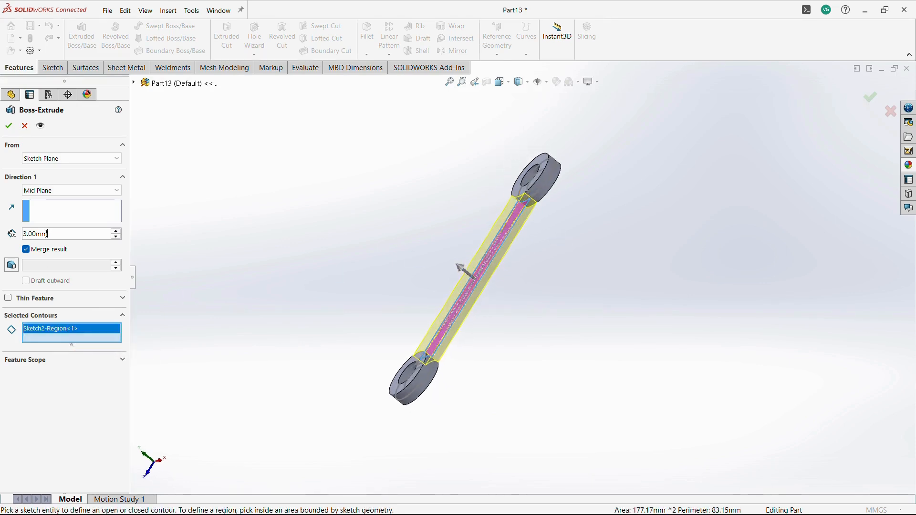
Step: Set the bar's extrusion depth to 2.5 mm, complete the feature and hide the ring sketch
type("2.5")
key("Return")
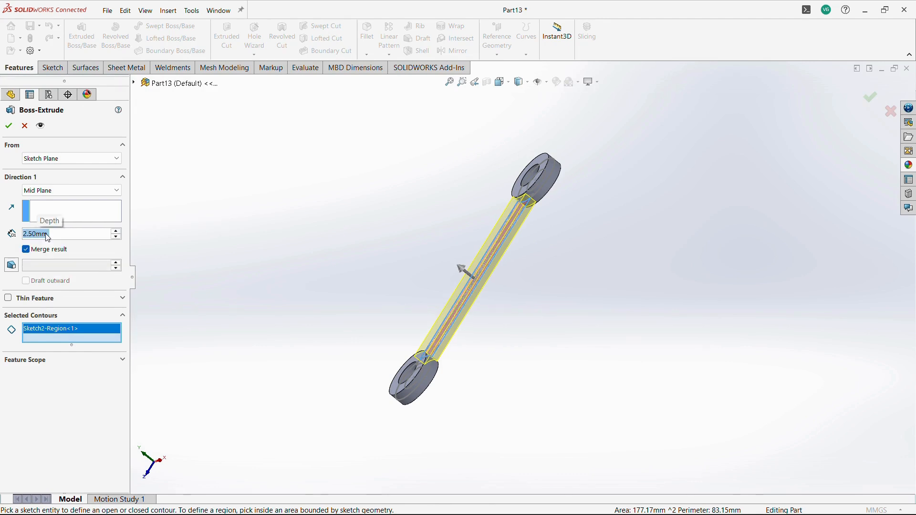
left_click(9, 126)
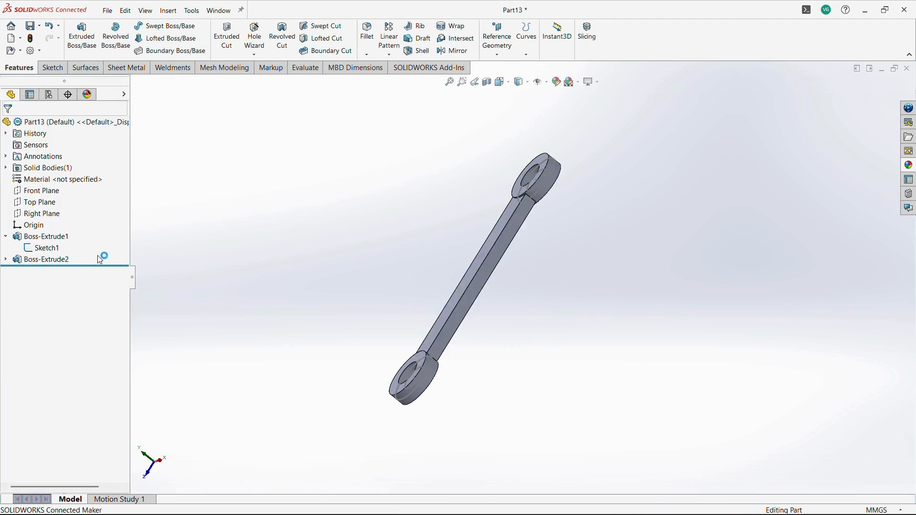
left_click(57, 251)
left_click(65, 237)
Step: Start a fillet with a 10 mm radius on the two edges where the bar's sides meet the first ring
mouse_move(382, 229)
middle_mouse_down()
mouse_move(482, 187)
mouse_move(481, 211)
middle_mouse_up()
scroll(473, 197, "down", 3)
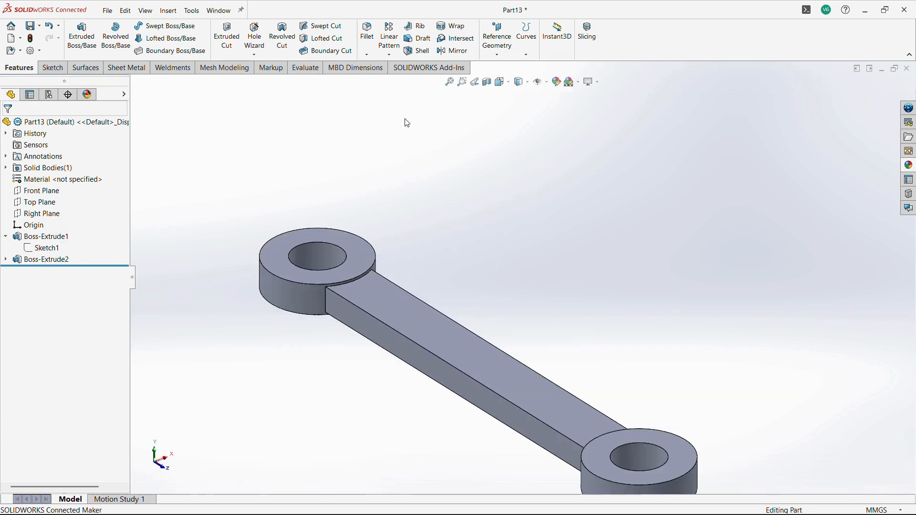
left_click(325, 307)
middle_click_drag(324, 307, 469, 270)
left_click(538, 231)
scroll(521, 279, "up", 4)
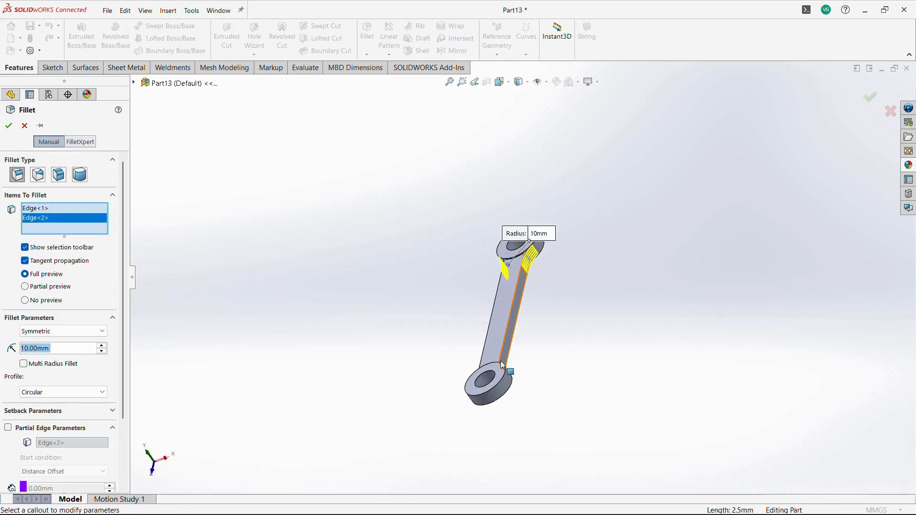
Step: Add the two edges where the bar's sides meet the other ring to the fillet and apply it
middle_click_drag(506, 370, 480, 475)
scroll(483, 375, "down", 3)
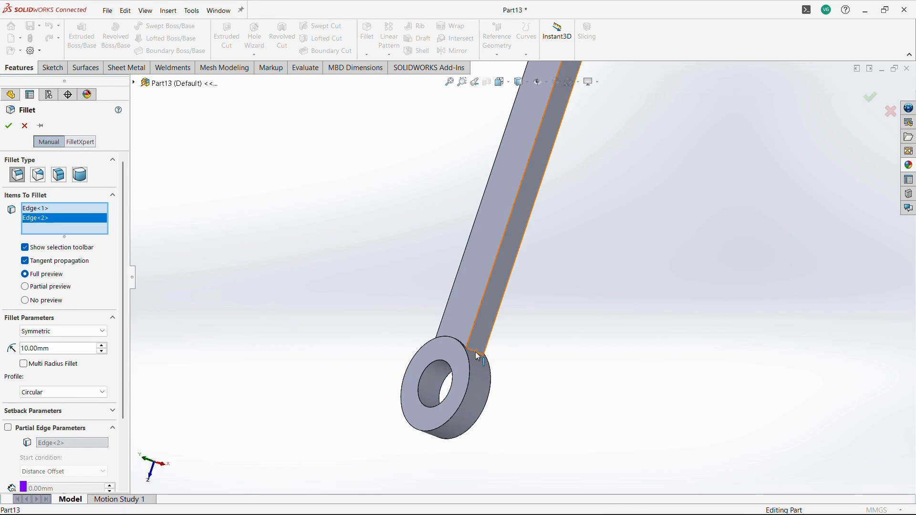
left_click(478, 356)
middle_click_drag(520, 393, 535, 441)
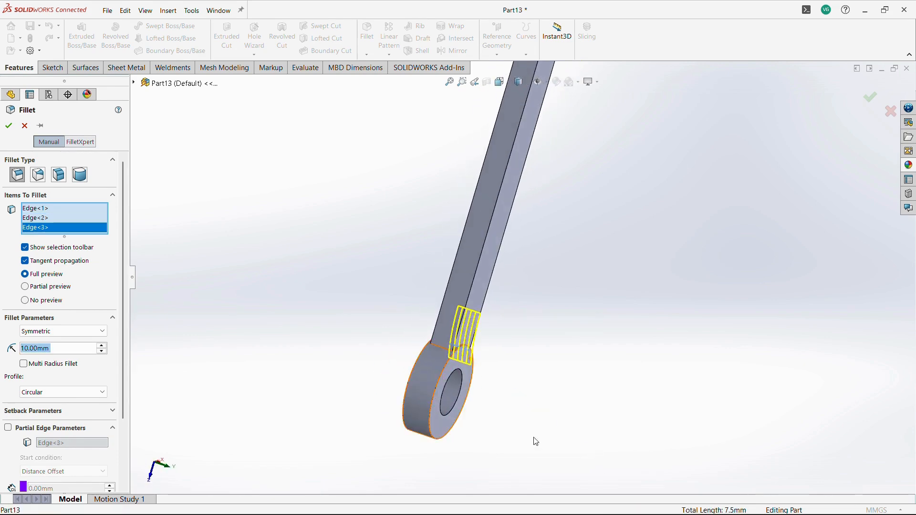
left_click(440, 351)
middle_click_drag(439, 350, 509, 213)
left_click(8, 127)
key("f")
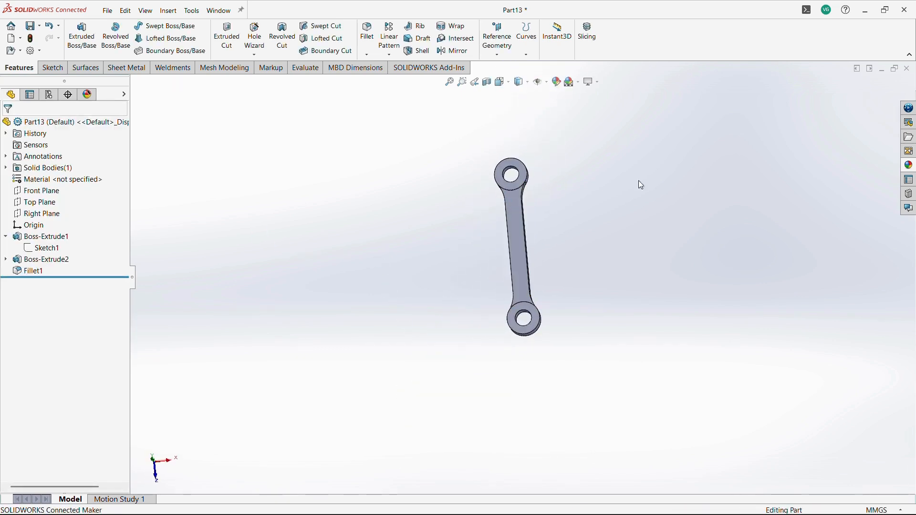
middle_click_drag(563, 232, 585, 246)
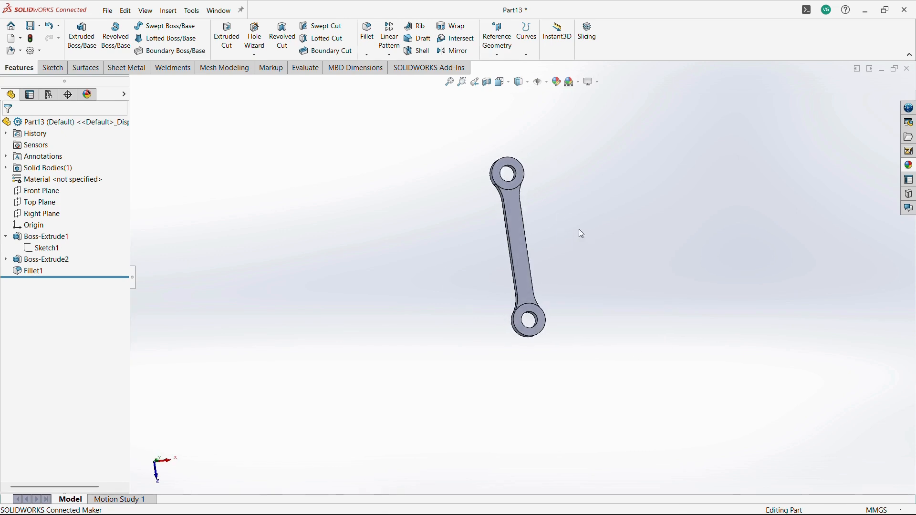
scroll(586, 143, "down", 1)
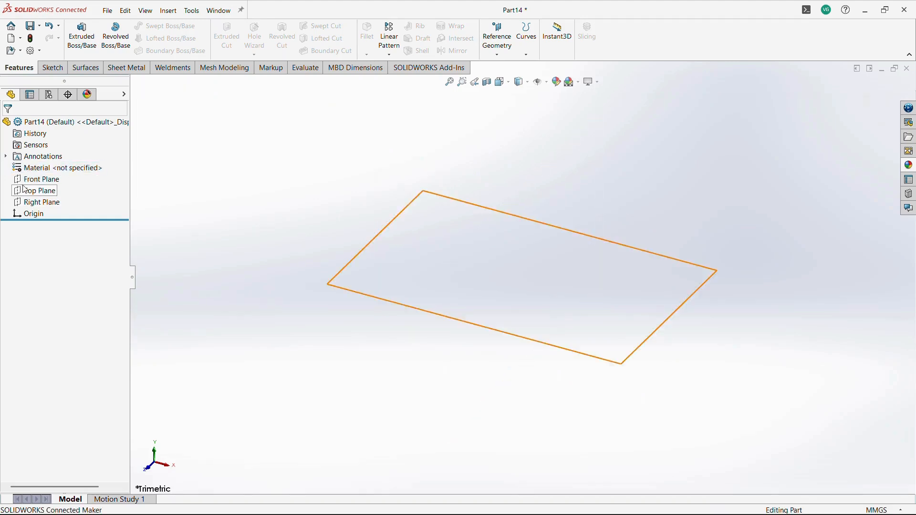
Step: On the new part's Front Plane, sketch a closed inverted-L line profile about 19 mm from the origin, with its flange pointing outward
left_click(29, 180)
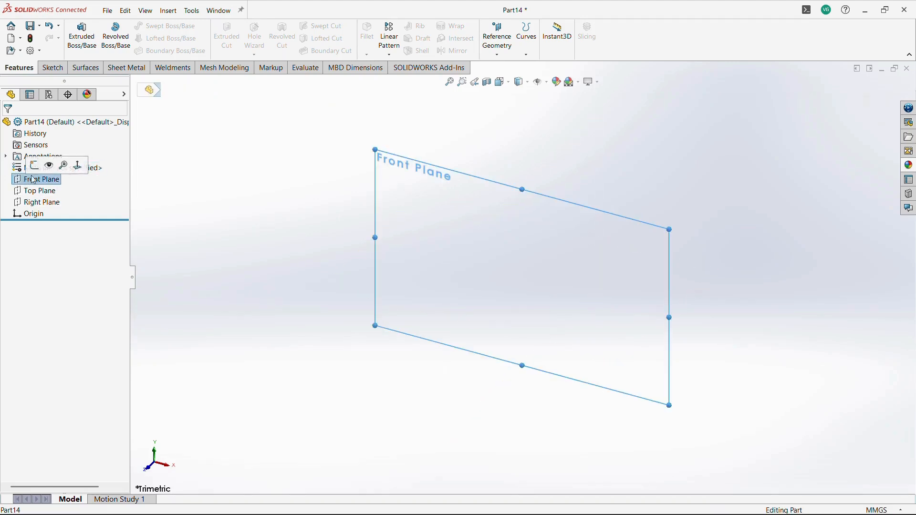
left_click(35, 165)
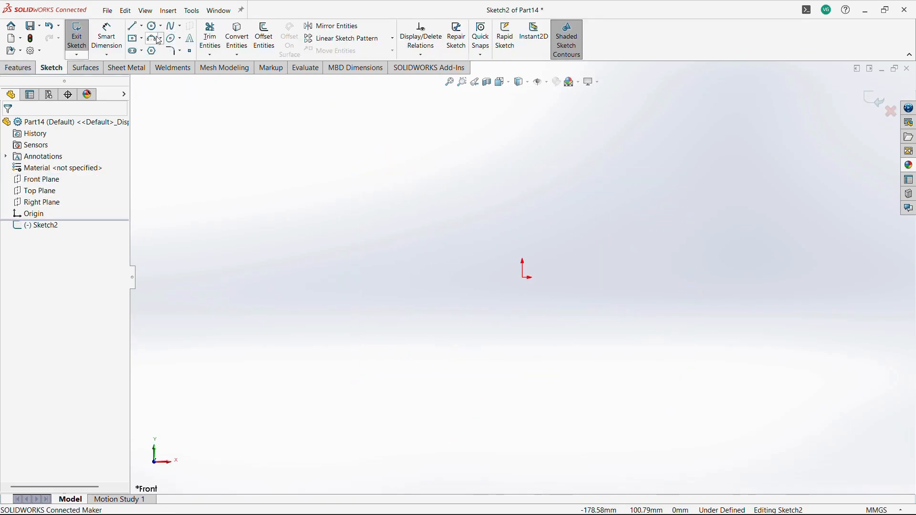
left_click(134, 25)
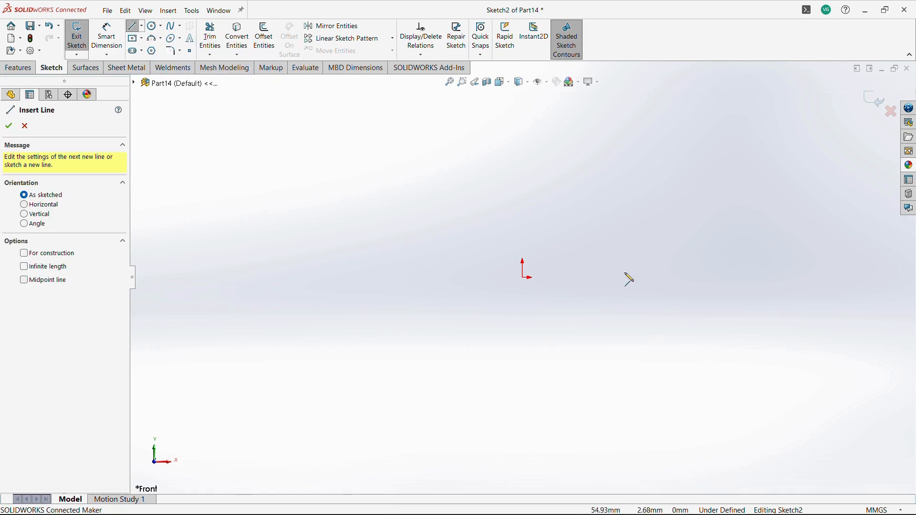
left_click(557, 277)
left_click(557, 187)
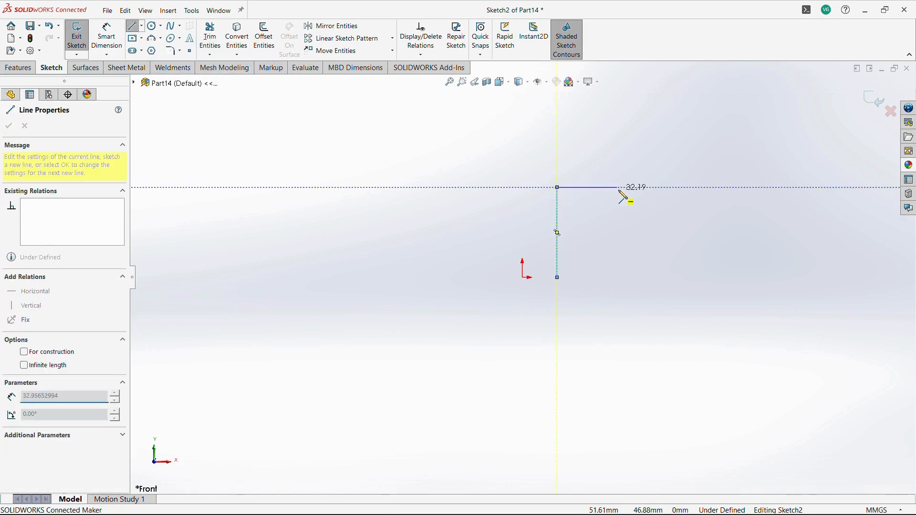
left_click(634, 187)
left_click(635, 219)
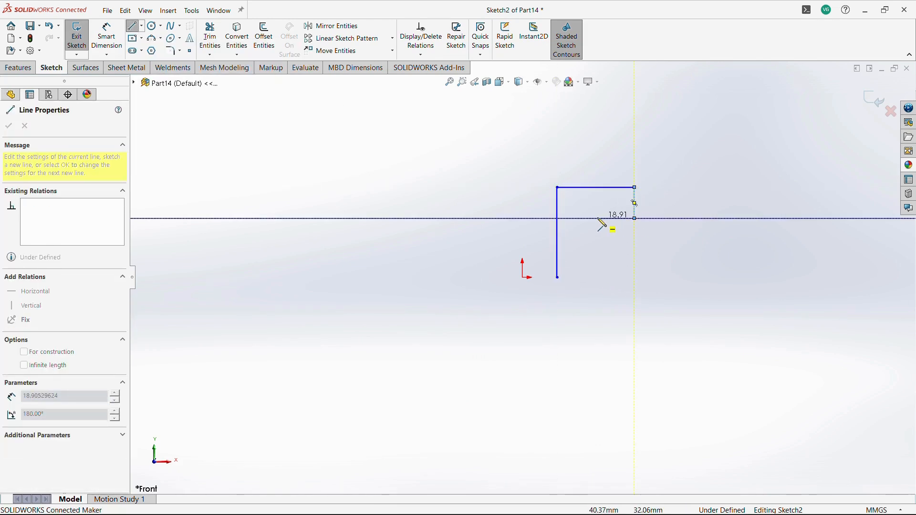
left_click(596, 219)
left_click(596, 277)
left_click(557, 278)
key("Escape")
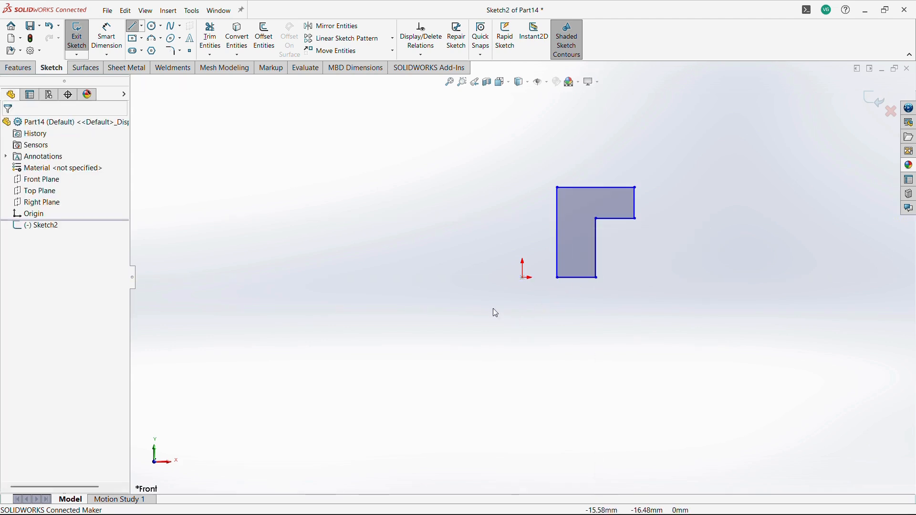
Step: Add a horizontal relation between the profile's lower inner corner and the origin
left_click(558, 278)
left_click(525, 277, "ctrl")
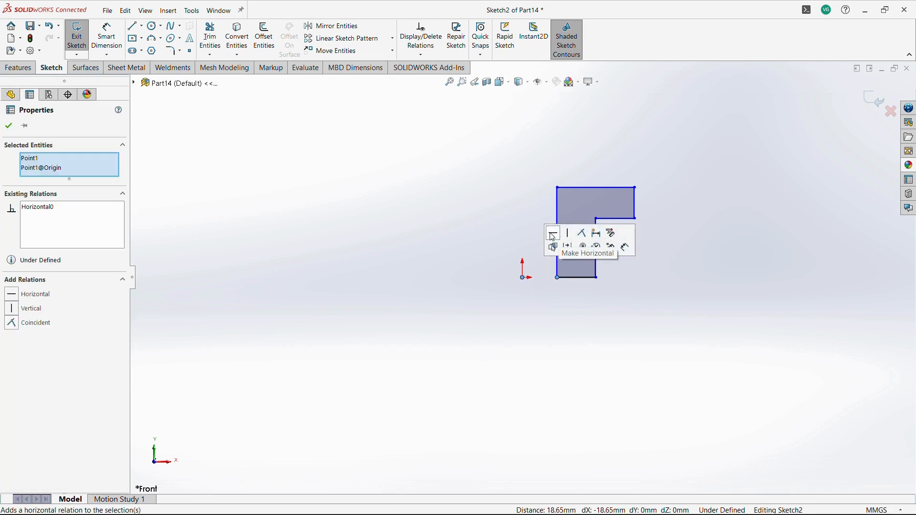
left_click(460, 273)
Step: Sketch a vertical centerline about 78 mm long upward from the origin
left_click(143, 26)
left_click(160, 47)
left_click(523, 277)
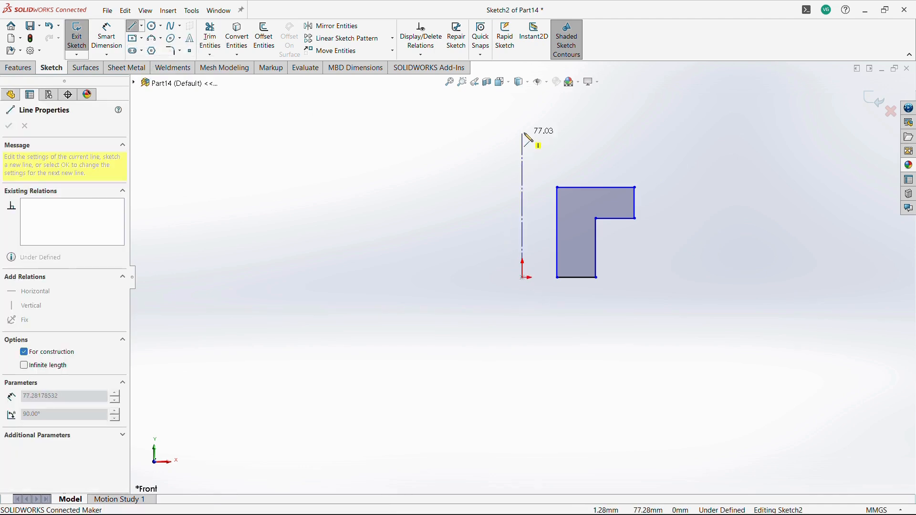
left_click(528, 138)
key("Escape")
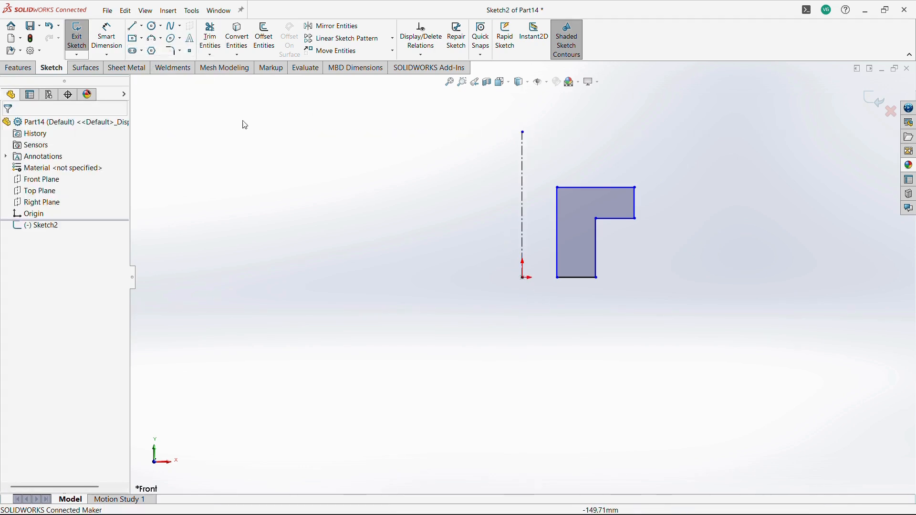
Step: Dimension the flange's outer edge about the centerline as a 30 mm diameter
left_click(106, 37)
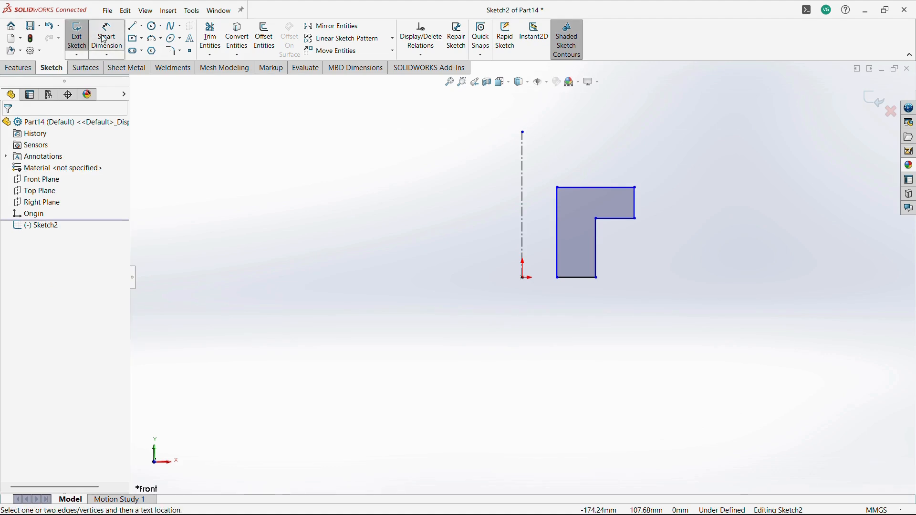
left_click(637, 207)
left_click(523, 184)
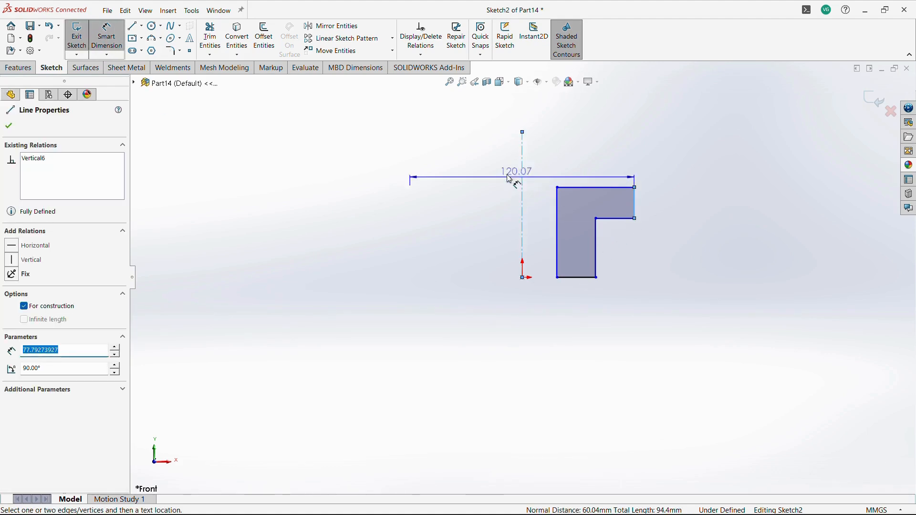
left_click(433, 148)
type("30")
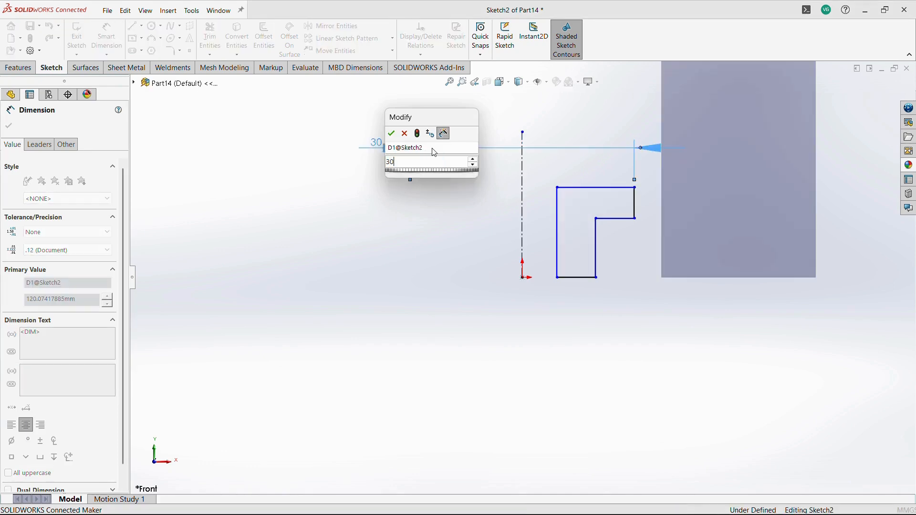
key("Return")
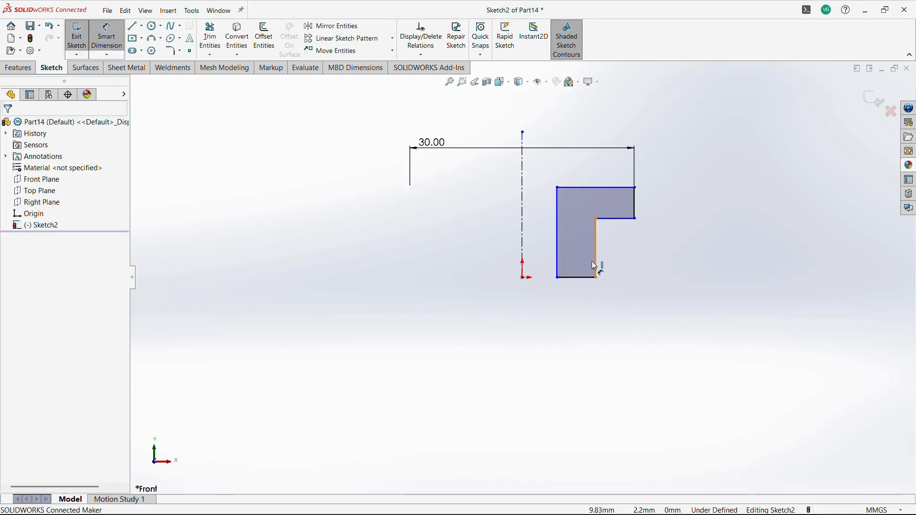
Step: Dimension the stem's outer edge about the centerline as a 15 mm diameter
left_click(597, 267)
left_click(523, 246)
left_click(430, 353)
type("15")
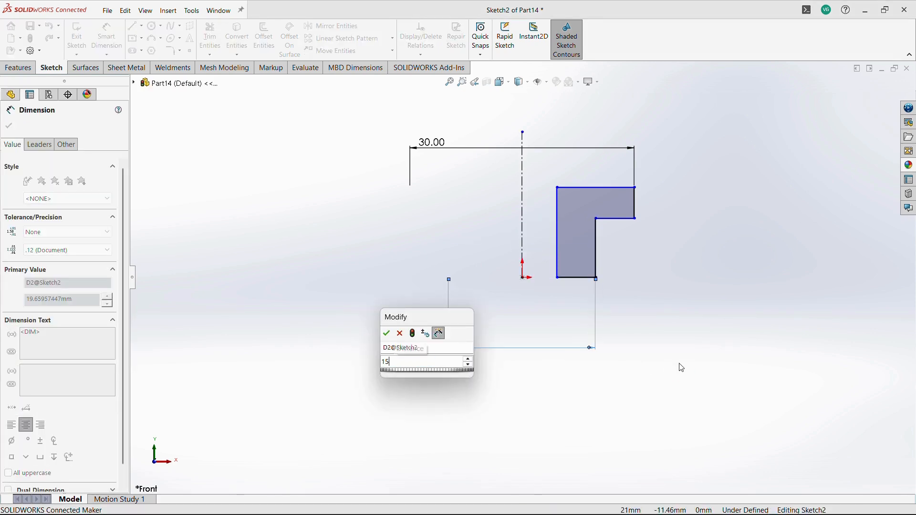
key("Return")
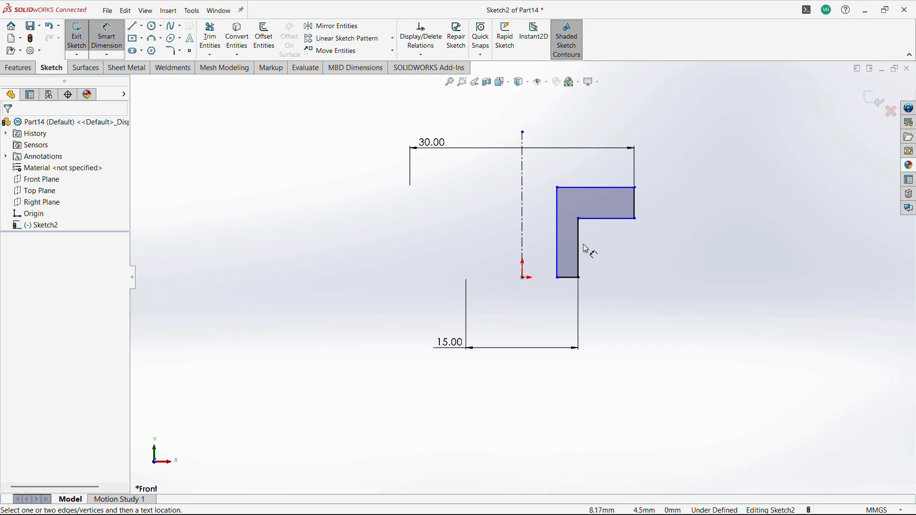
Step: Dimension the stem's outer edge below the flange to 10 mm and the flange's thickness to 5 mm
left_click(582, 249)
left_click(604, 257)
type("10")
key("Return")
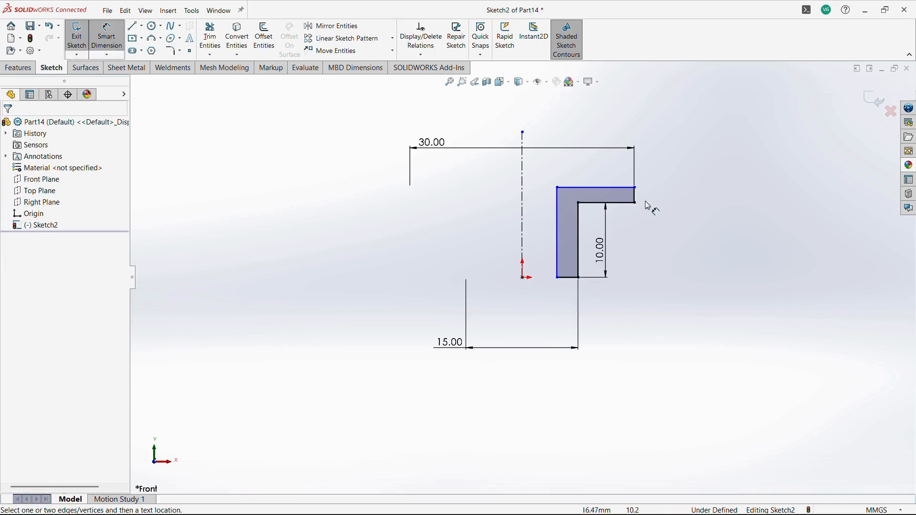
left_click(636, 196)
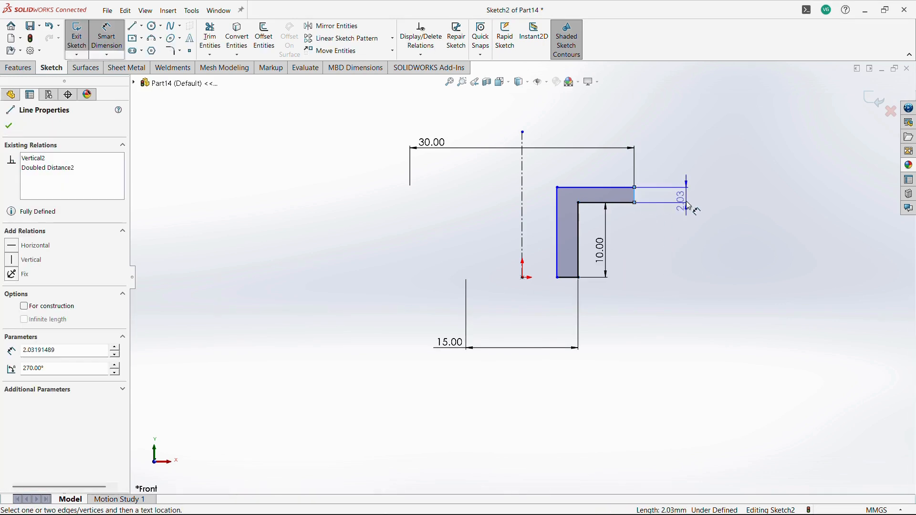
left_click(688, 206)
key("Return")
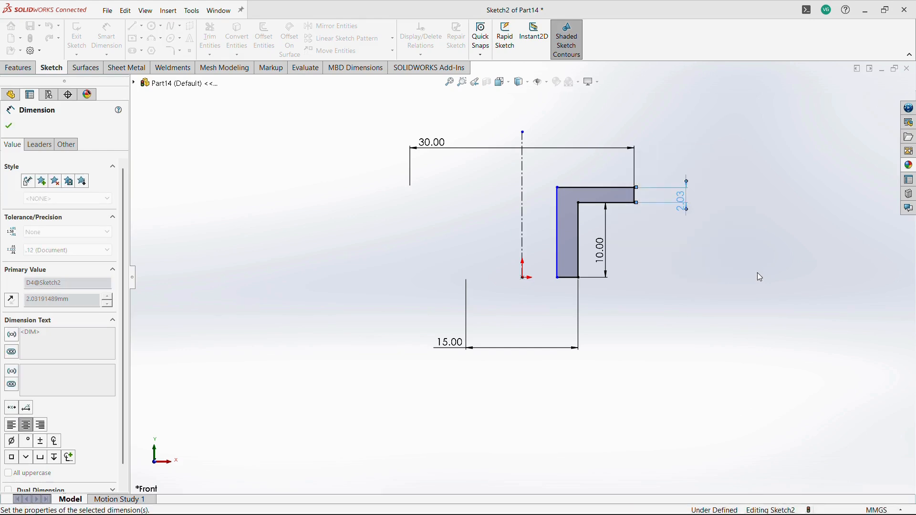
Step: Dimension the profile's inner vertical edge about the centerline as a 5 mm diameter
left_click(561, 225)
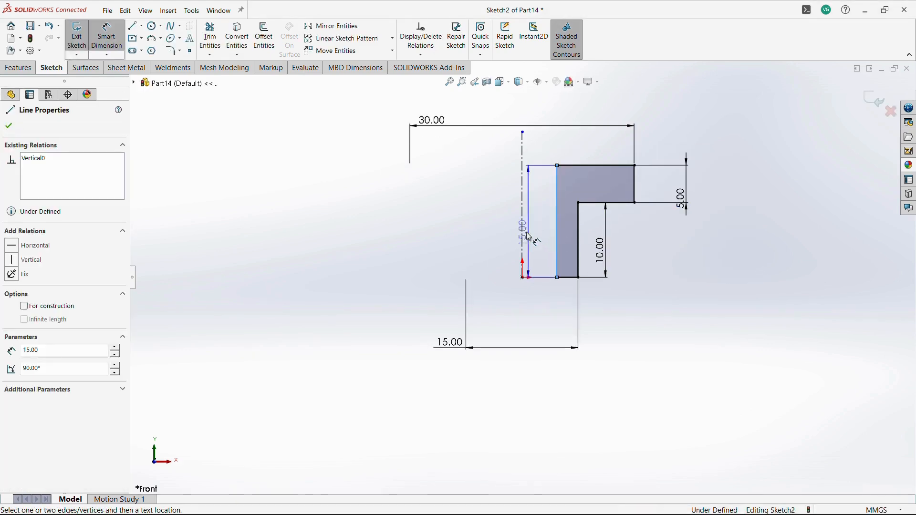
left_click(523, 229)
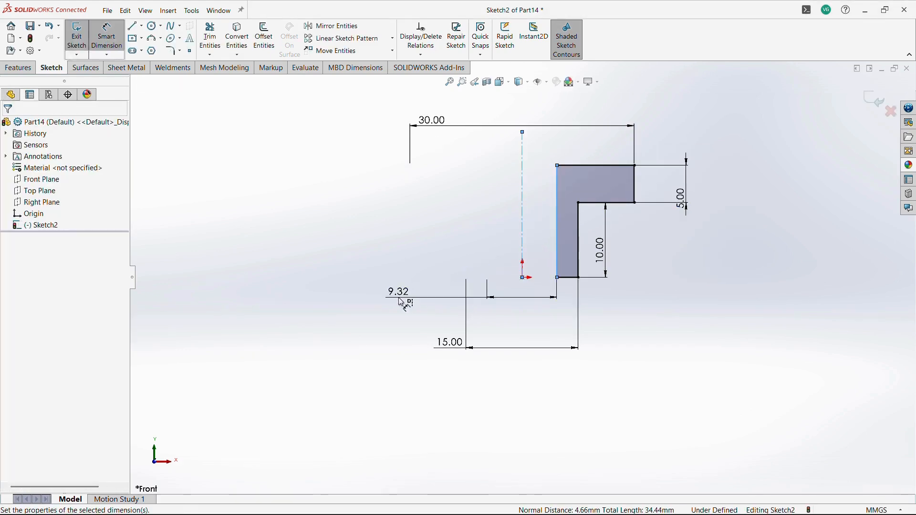
left_click(399, 299)
key("Return")
key("Escape")
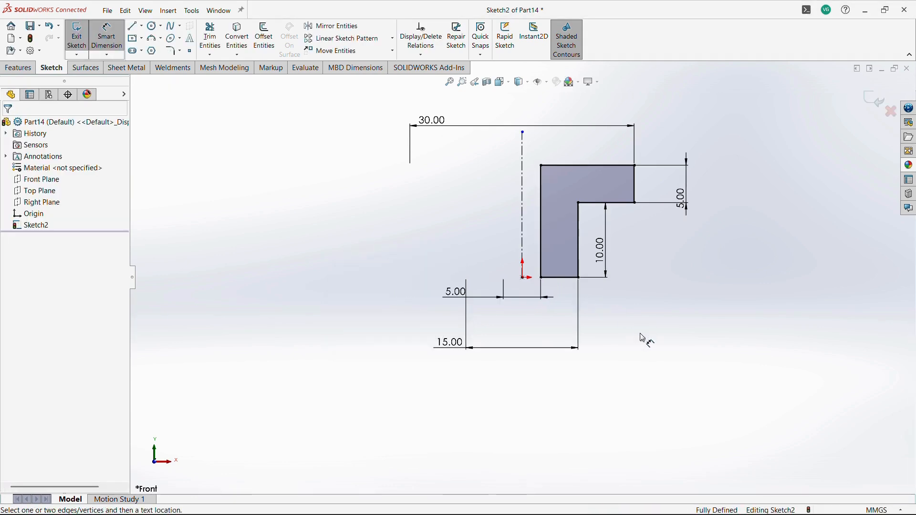
Step: Exit the sketch and revolve the profile 360 degrees about the vertical centerline into a solid
left_click(87, 30)
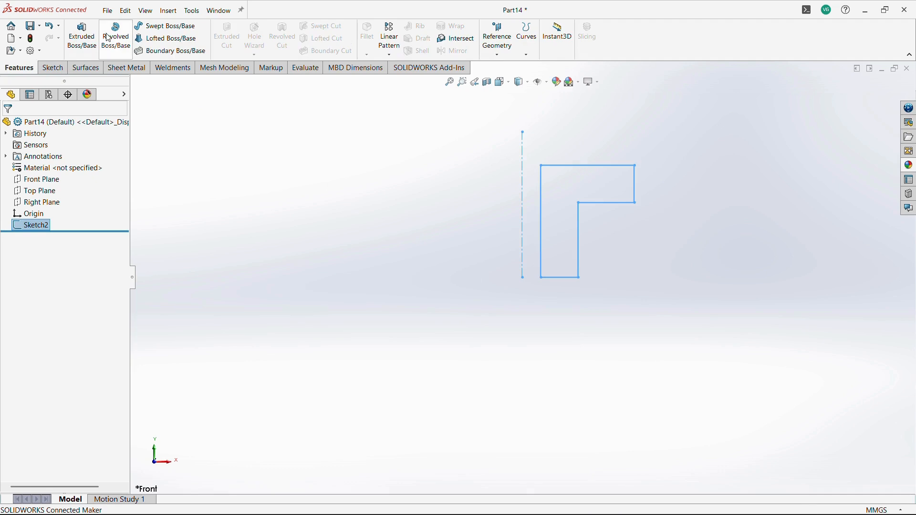
left_click(109, 37)
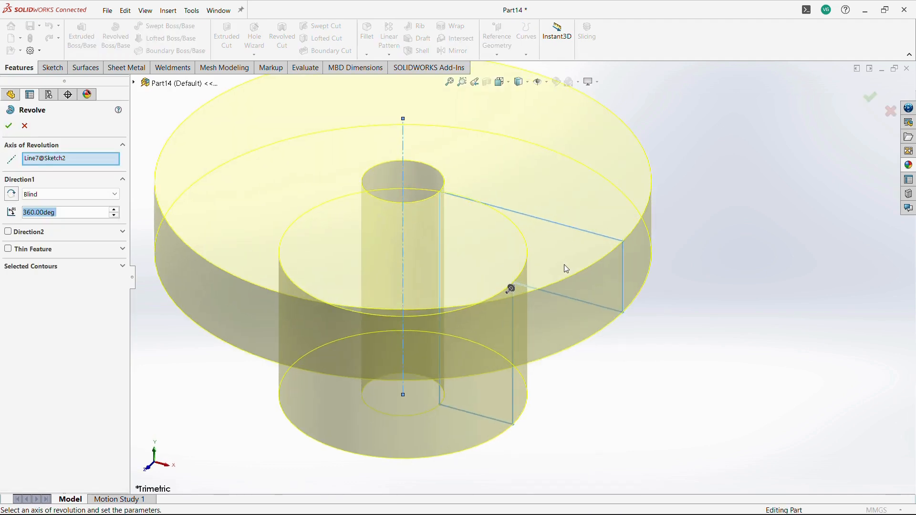
scroll(567, 267, "up", 3)
left_click(8, 126)
mouse_move(658, 367)
middle_mouse_down()
mouse_move(634, 323)
mouse_move(624, 196)
mouse_move(635, 350)
mouse_move(630, 284)
middle_mouse_up()
middle_click_drag(462, 176, 442, 278)
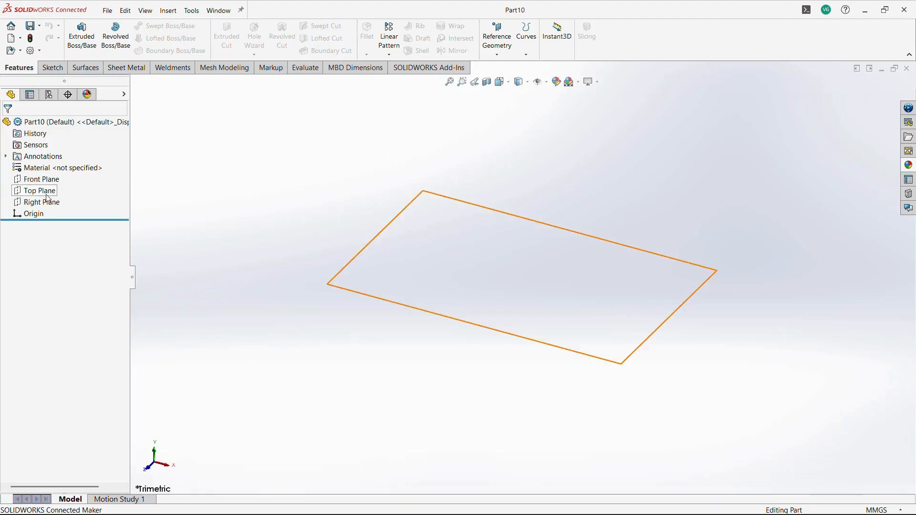
Step: On the new part's Top Plane, sketch a horizontal straight slot from the origin, about 83 mm between centers and 20 mm wide
left_click(40, 190)
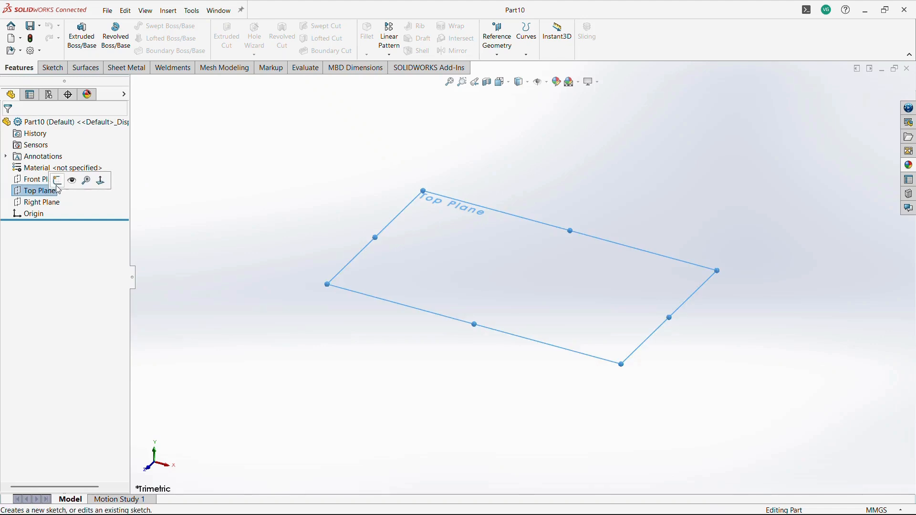
key("ctrl+8")
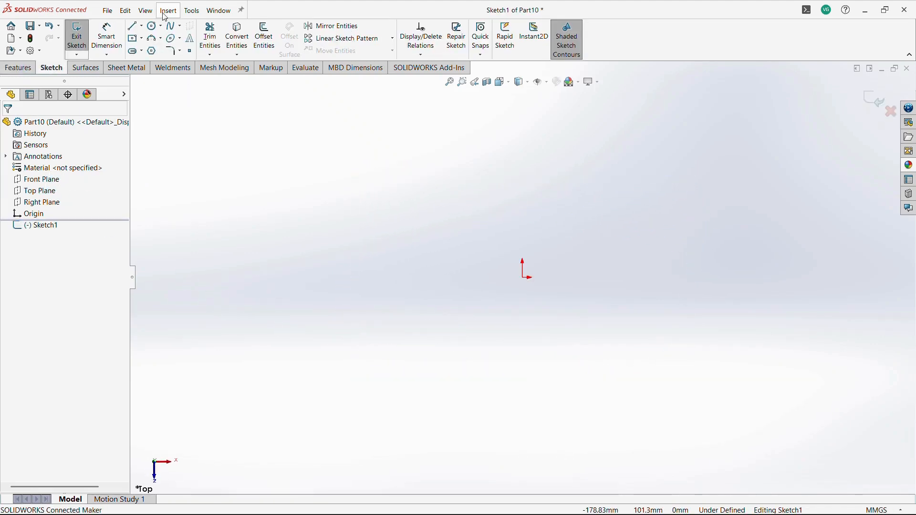
left_click(142, 51)
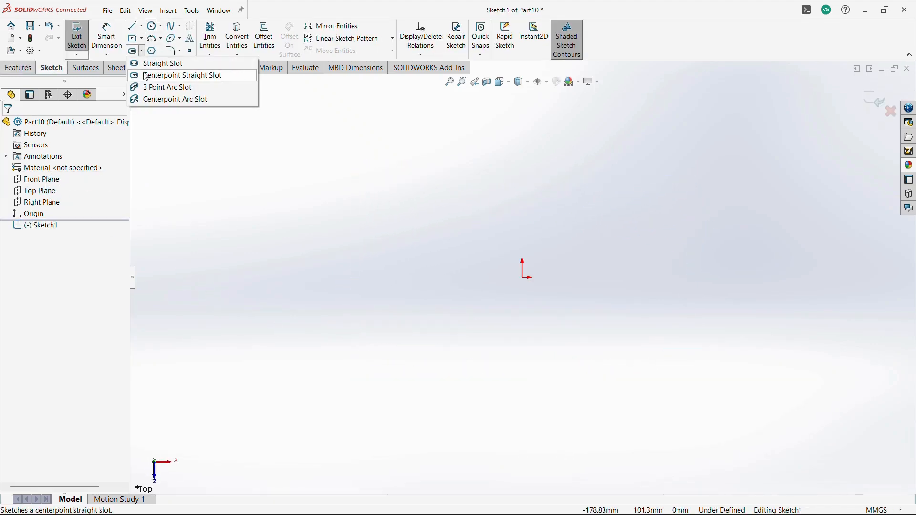
left_click(157, 64)
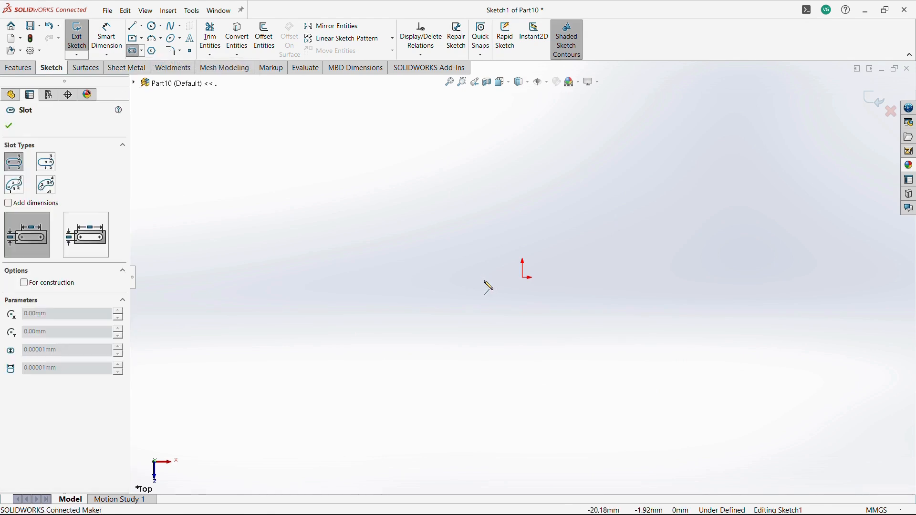
left_click(678, 277)
left_click(681, 297)
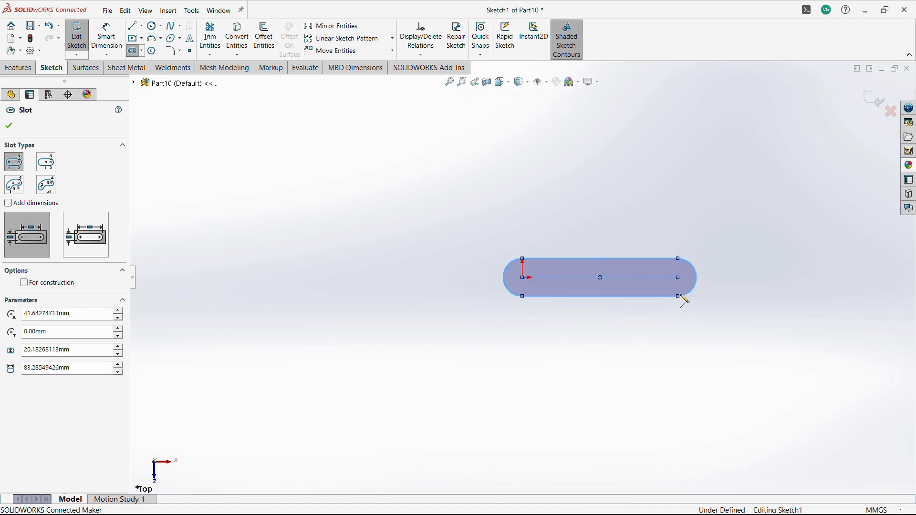
Step: Sketch a second straight slot rising outward from the first slot's far end center, about 128 degrees from its centerline
left_click(765, 180)
left_click(767, 192)
key("Escape")
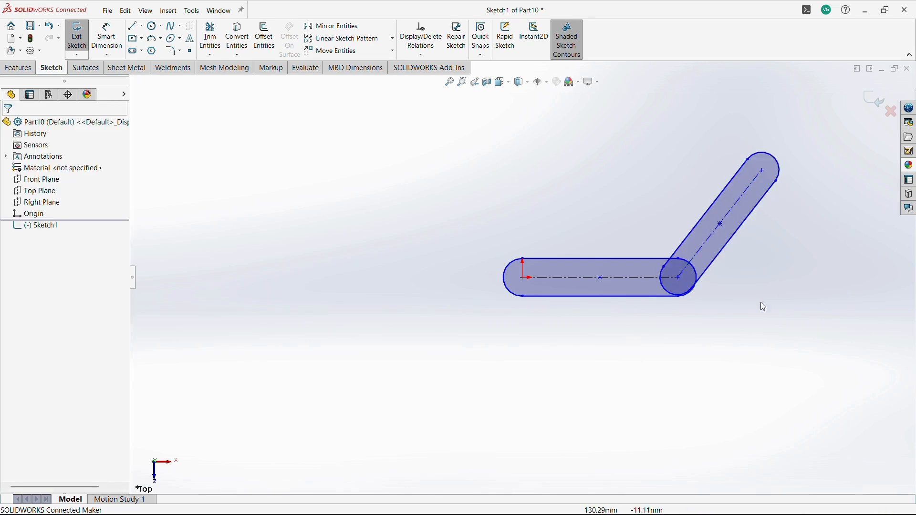
Step: Add an equal relation between the centerlines of the horizontal and angled slots
scroll(773, 257, "down", 1)
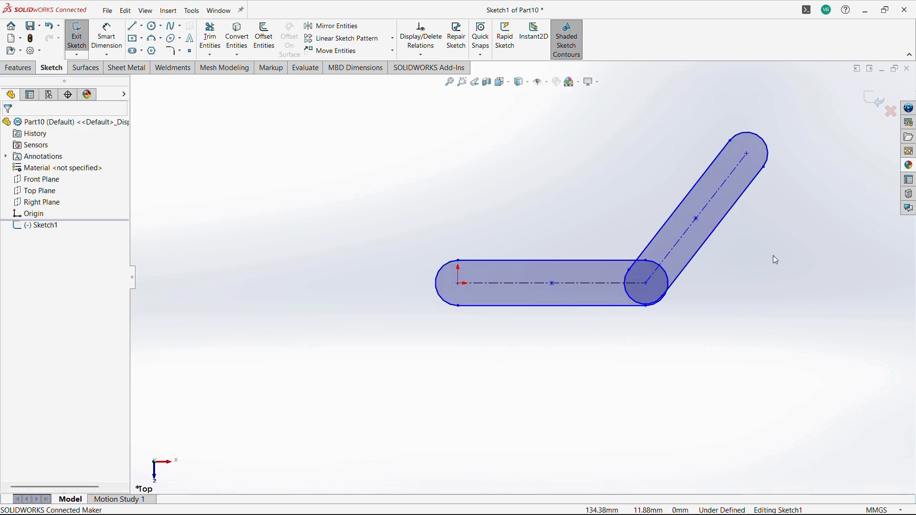
left_click(579, 286)
left_click(673, 249, "ctrl")
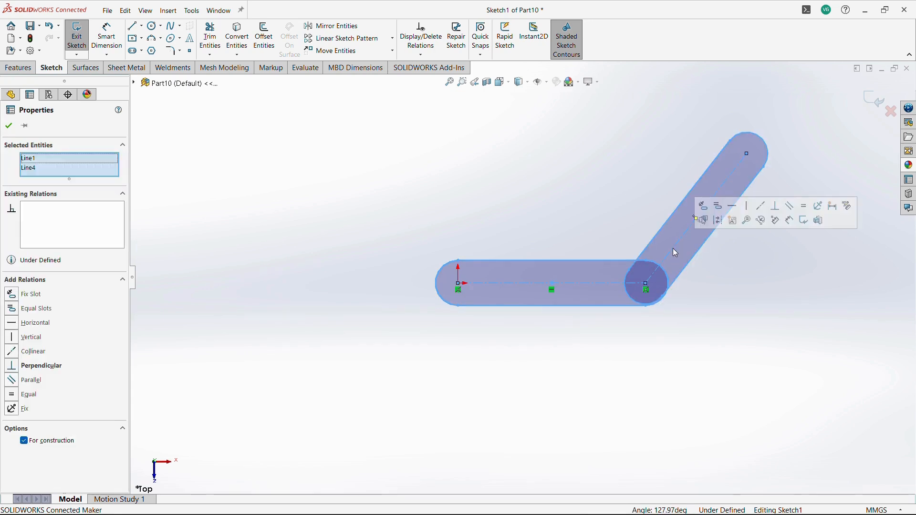
left_click(804, 206)
left_click(779, 333)
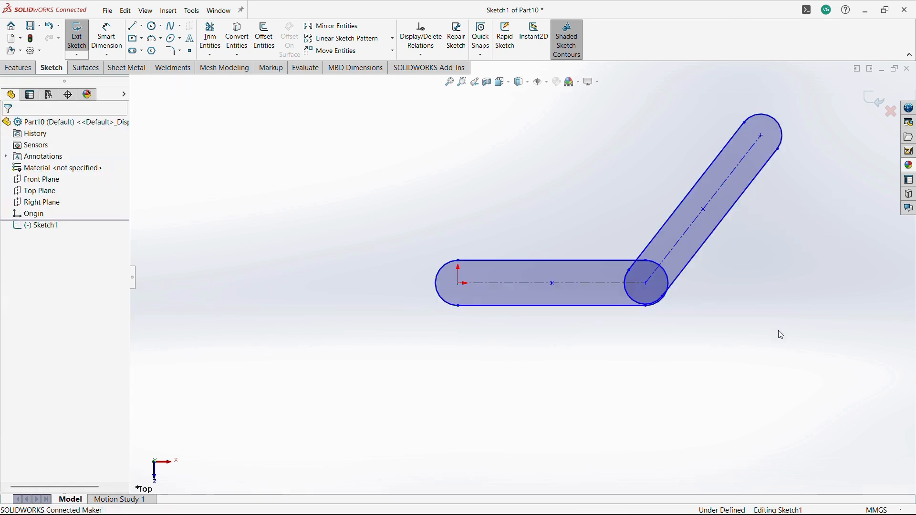
Step: Make the horizontal slot's end arc at the origin equal to the angled slot's outer end arc
left_click(436, 285)
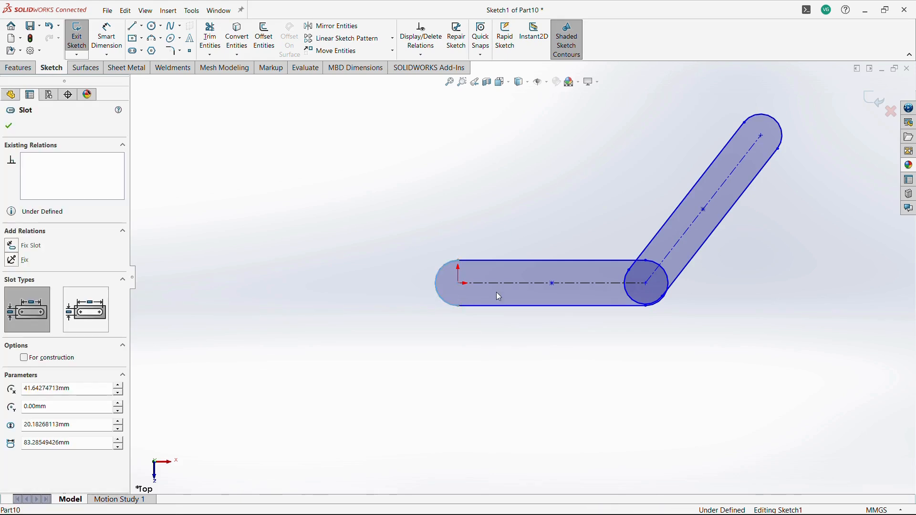
left_click(773, 123, "ctrl")
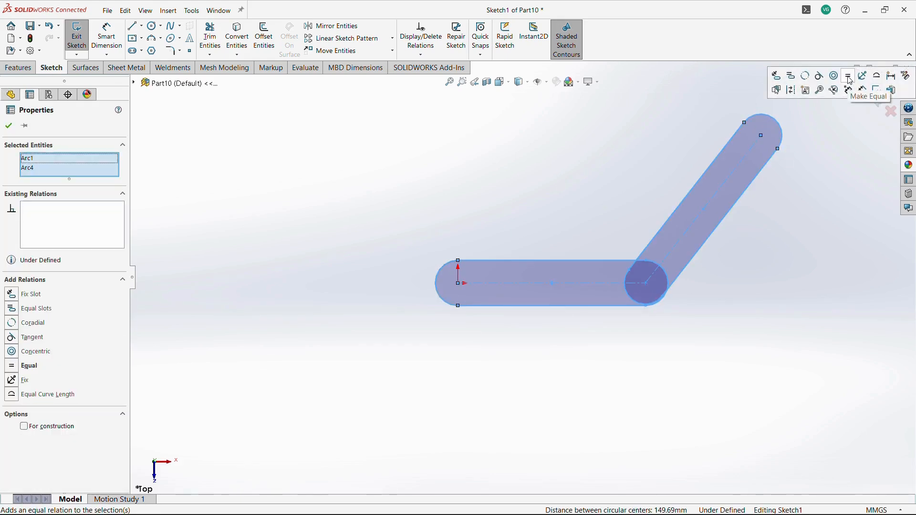
left_click(774, 285)
Step: Dimension the horizontal slot's center-to-center length to 50 mm
left_click(106, 40)
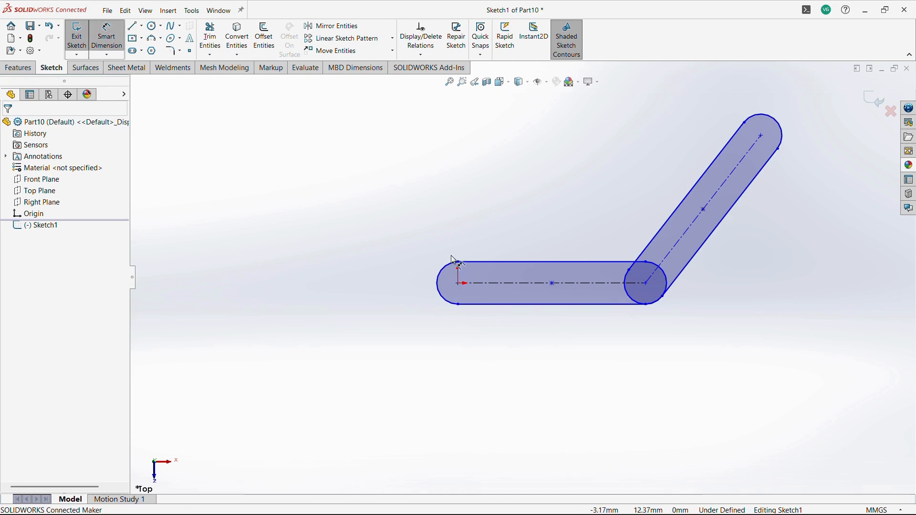
left_click(509, 285)
left_click(544, 353)
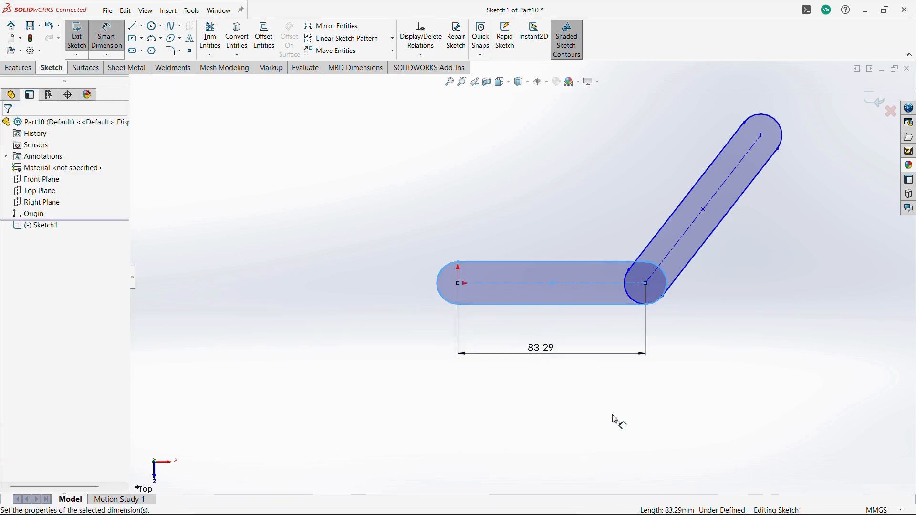
type("50")
key("Return")
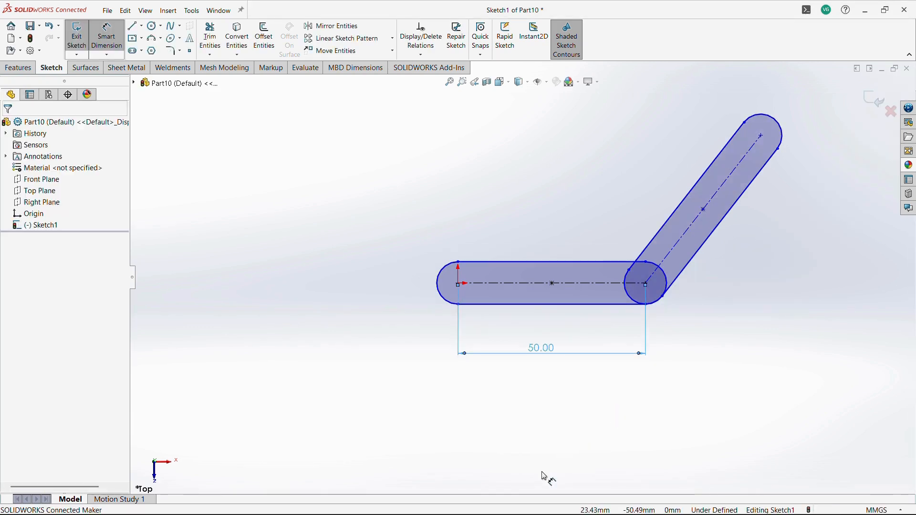
Step: Dimension the horizontal slot's width to 10 mm
left_click(480, 306)
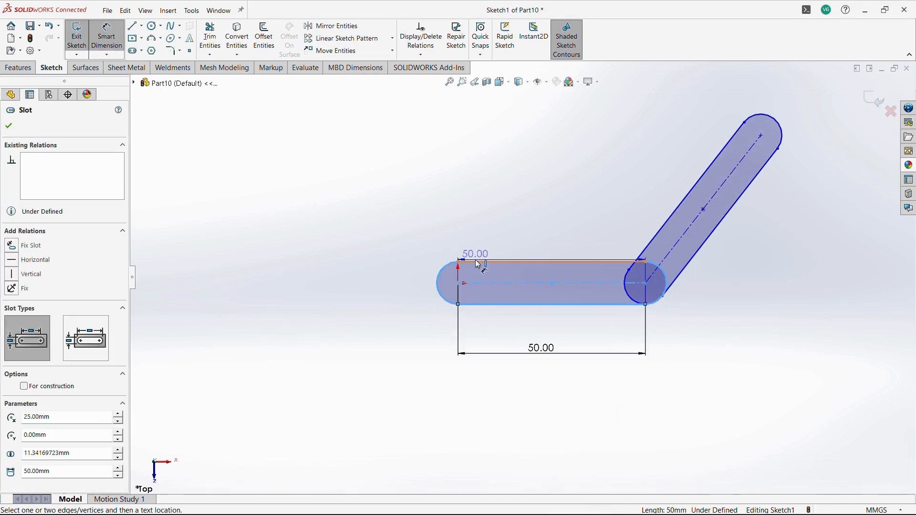
left_click(458, 262)
left_click(383, 230)
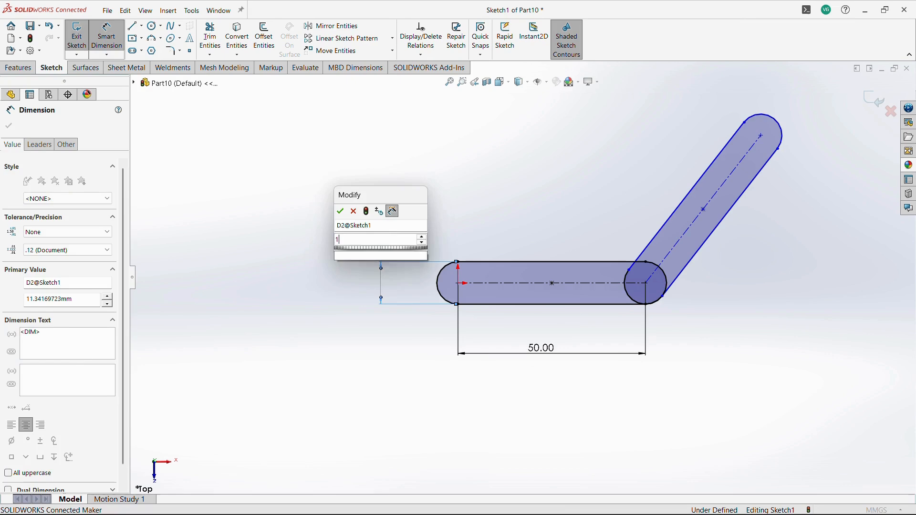
type("10")
key("Return")
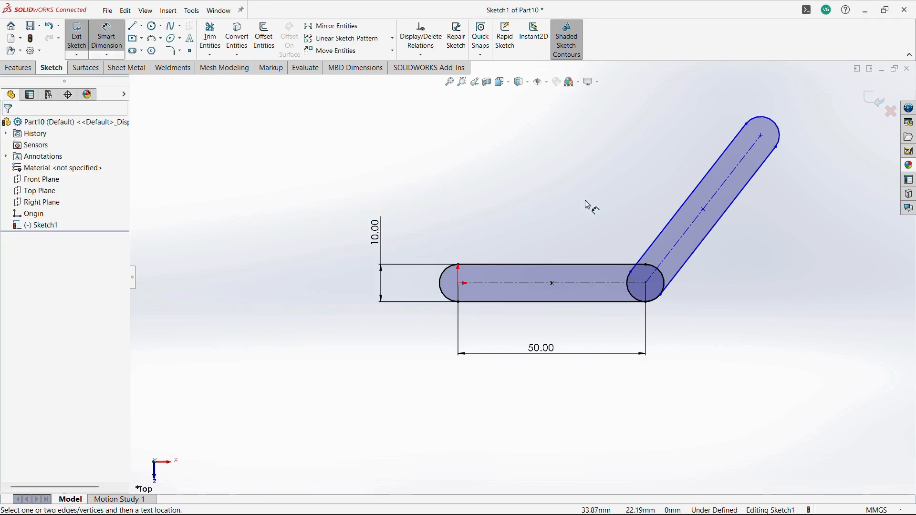
scroll(588, 205, "down", 2)
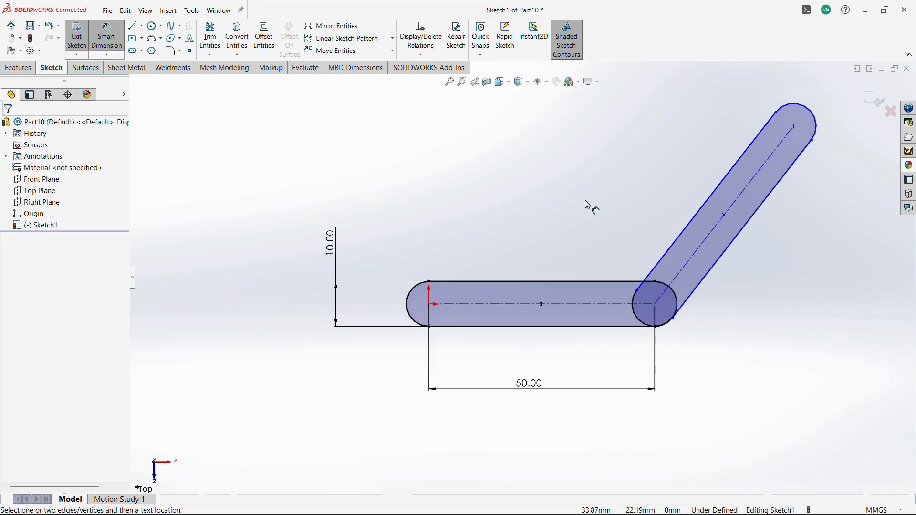
Step: Dimension the angle between the horizontal and angled slots' centerlines to 135°
left_click(591, 312)
left_click(687, 266)
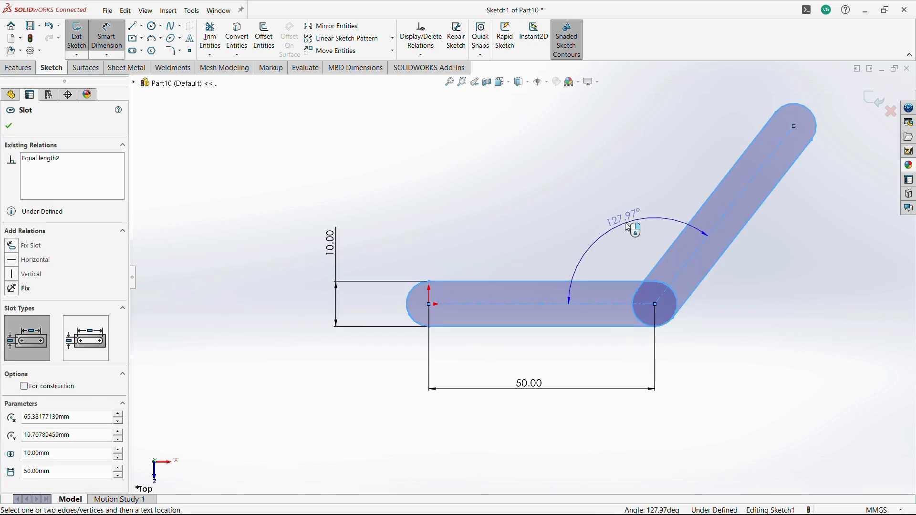
left_click(625, 221)
type("135")
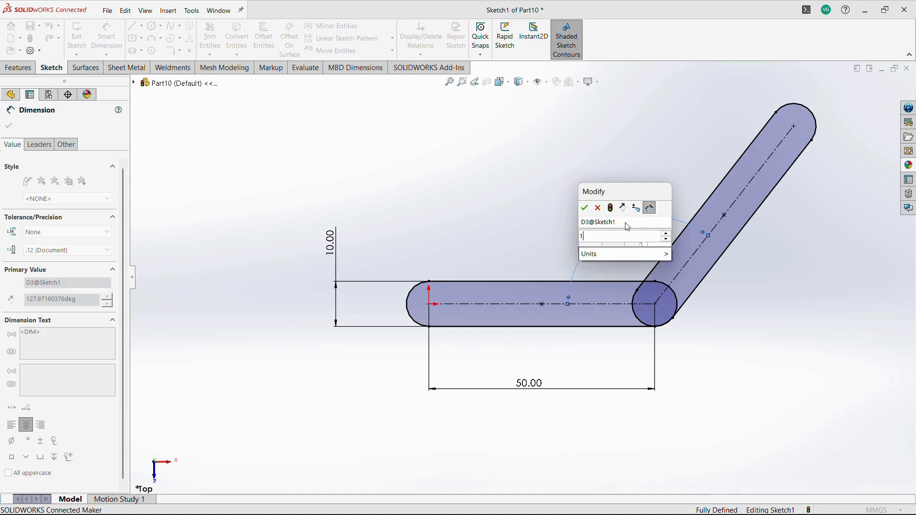
key("Return")
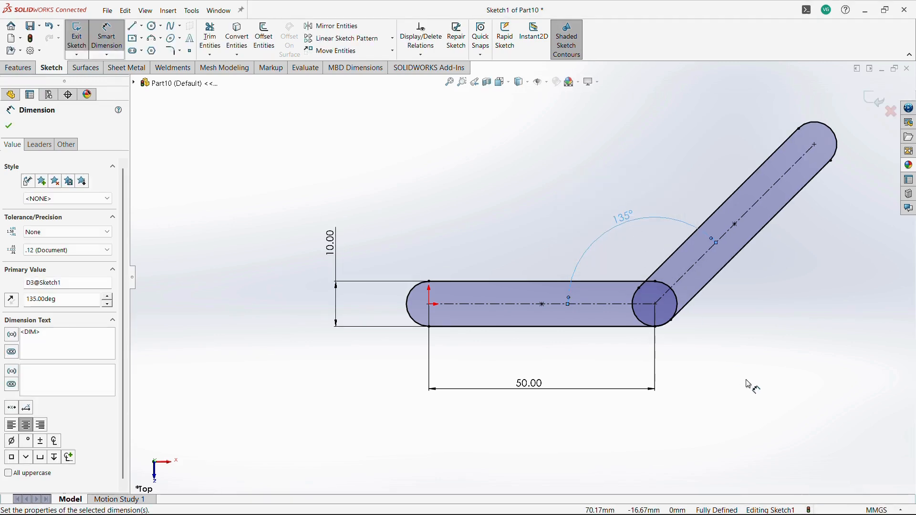
left_click(739, 381)
key("f")
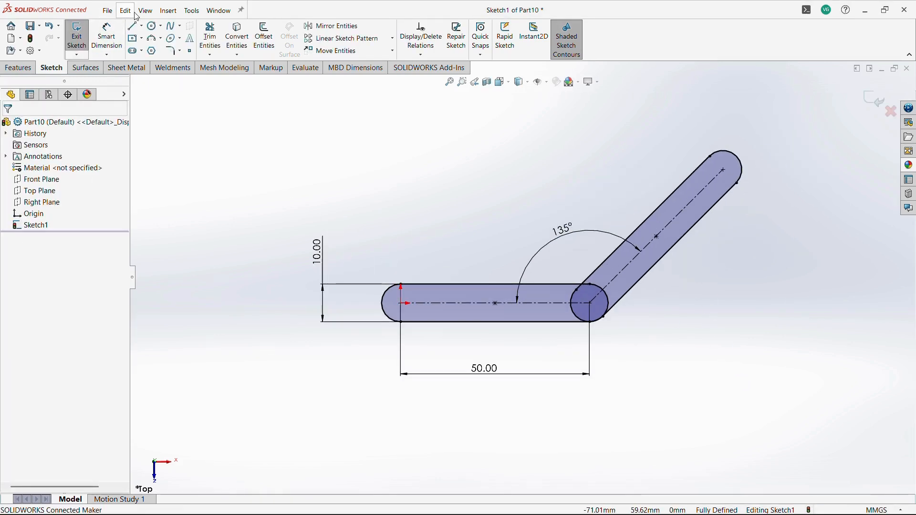
Step: Sketch three small circles, about 5 mm in diameter, centered on the origin, the bend joint and the angled slot's outer end
left_click(152, 27)
left_click(401, 303)
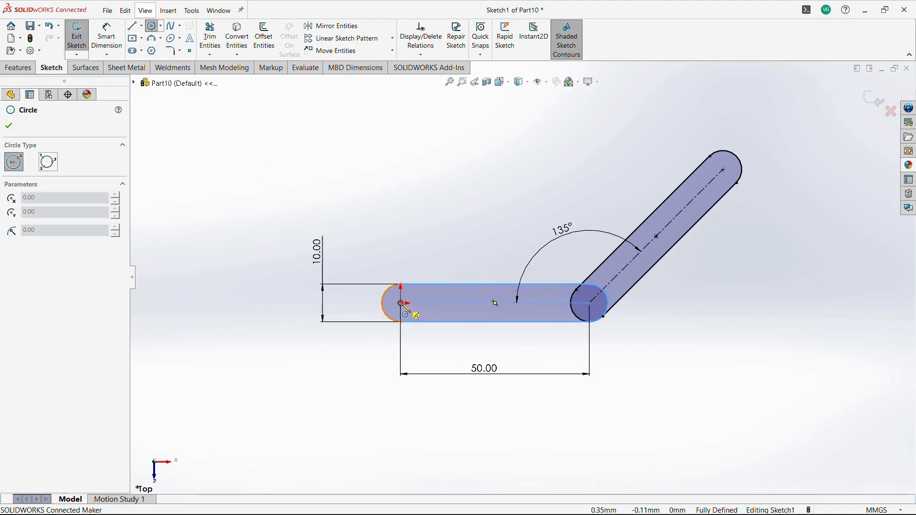
left_click(409, 319)
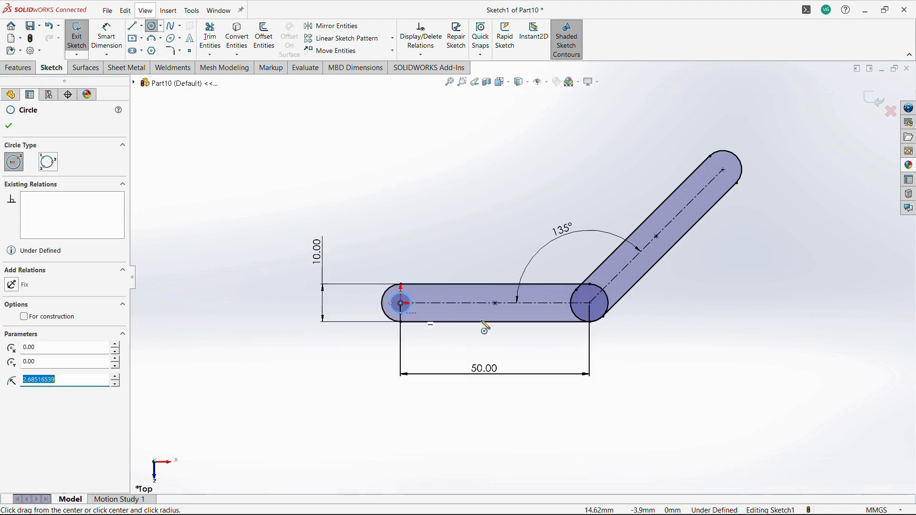
left_click(590, 303)
left_click(600, 316)
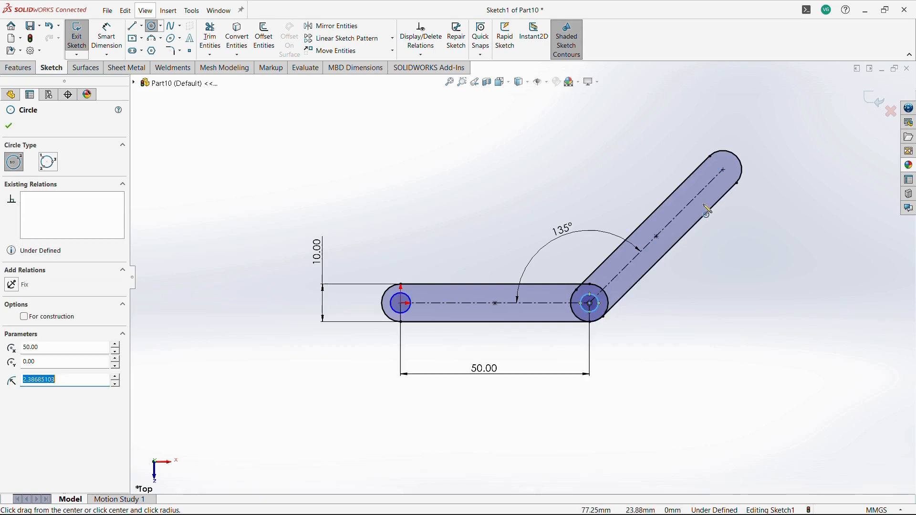
left_click(724, 169)
left_click(731, 175)
key("Escape")
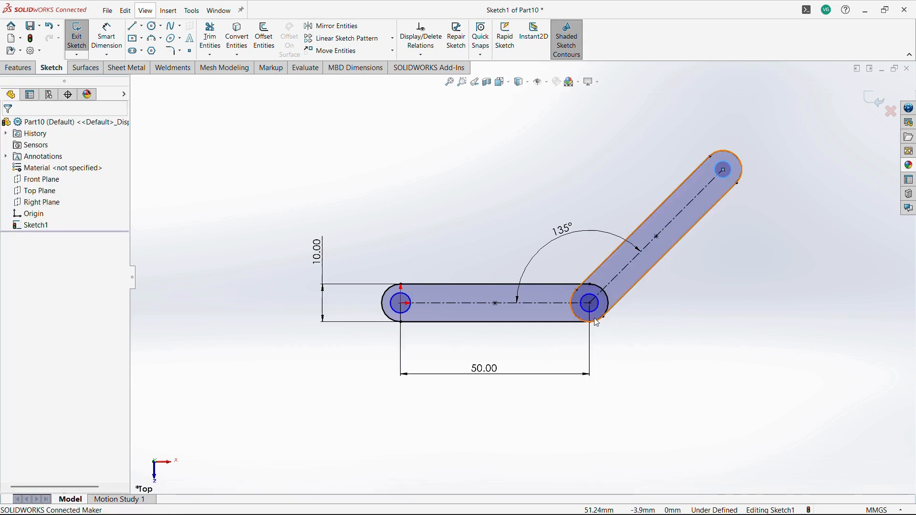
Step: Add an equal relation between the three hole circles
left_click(597, 311, "ctrl")
left_click(403, 319, "ctrl")
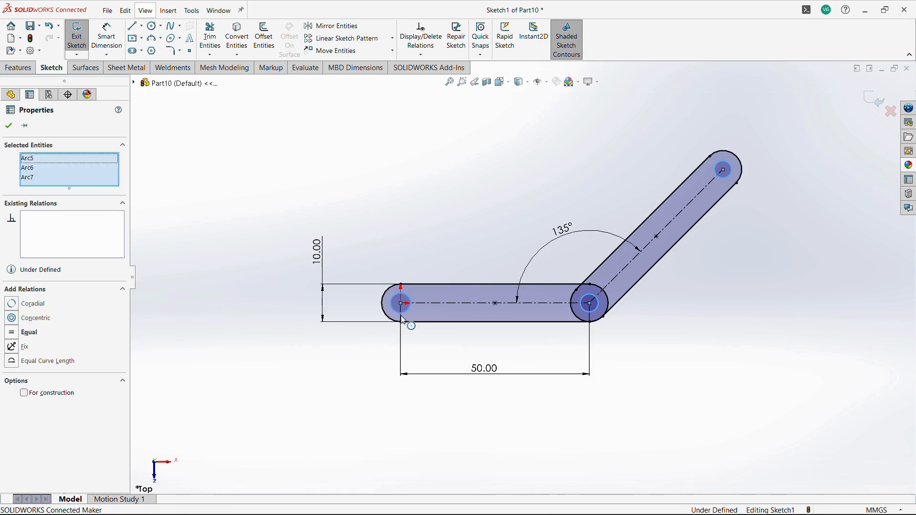
left_click(473, 208)
Step: Dimension the hole circle at the origin to a 5 mm diameter and exit the sketch
left_click(107, 37)
left_click(395, 310)
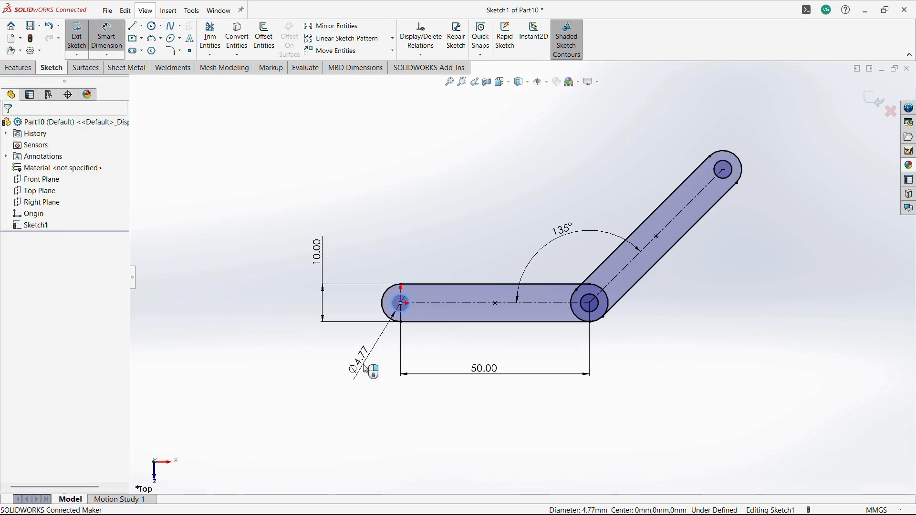
left_click(366, 368)
type("5")
key("Return")
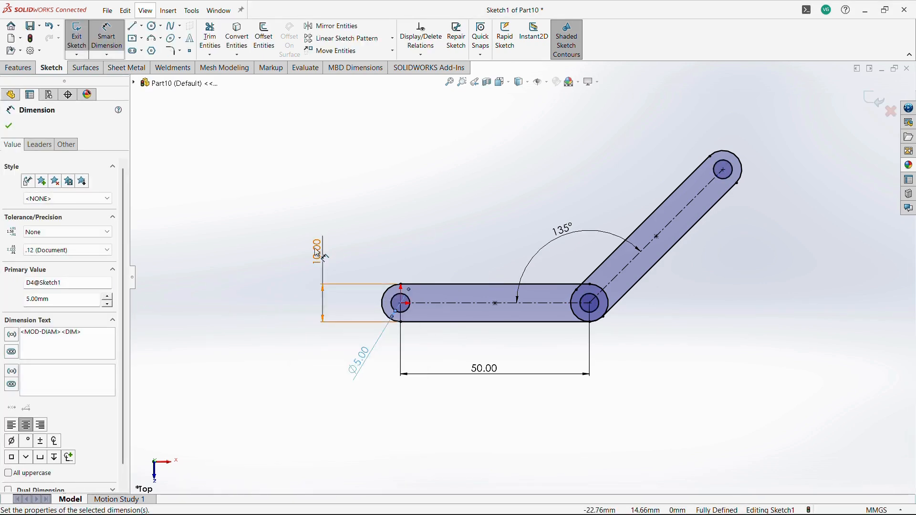
key("Escape")
left_click(77, 36)
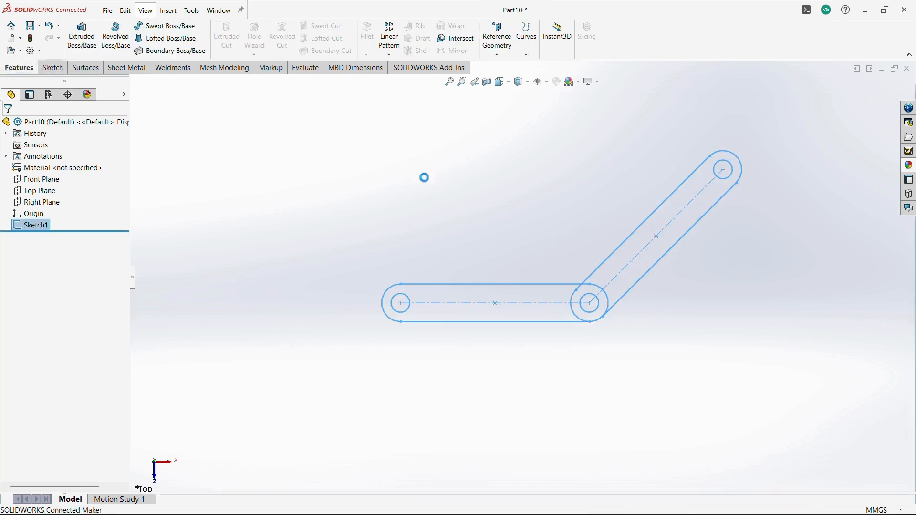
Step: Set up a Mid Plane boss extrusion of the link sketch using both arm regions and the joint region, leaving out the three holes
left_click(83, 47)
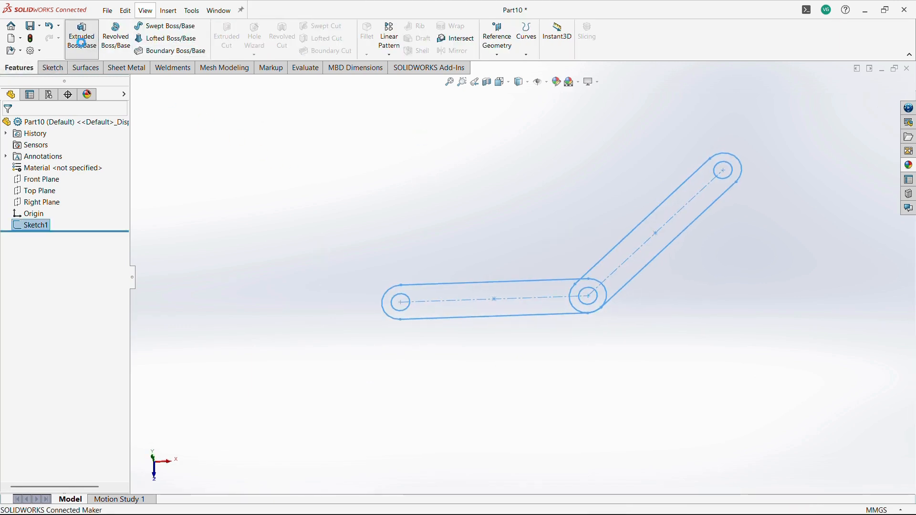
left_click(33, 316)
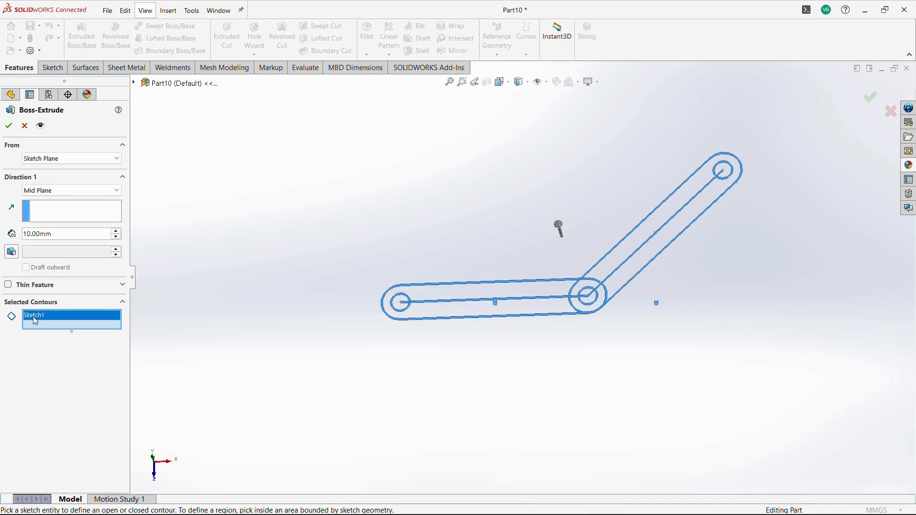
right_click(33, 316)
left_click(80, 334)
left_click(438, 310)
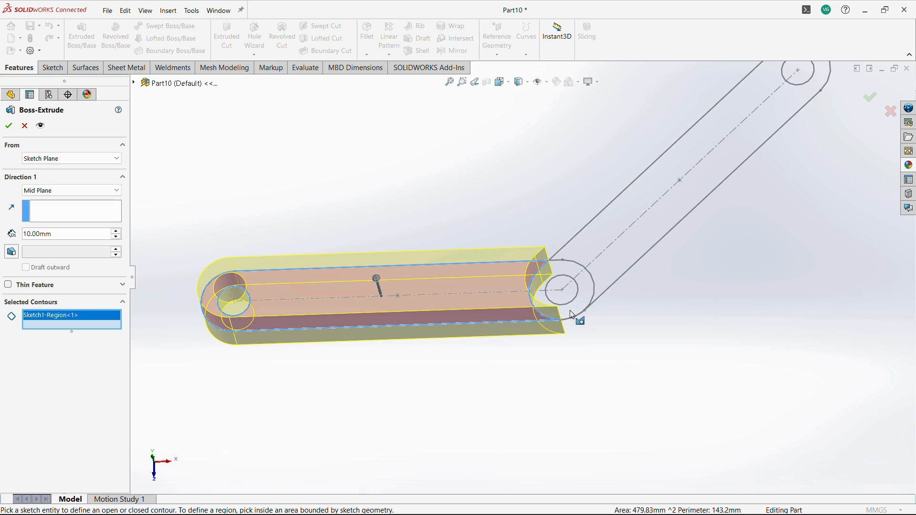
left_click(570, 312)
left_click(610, 274)
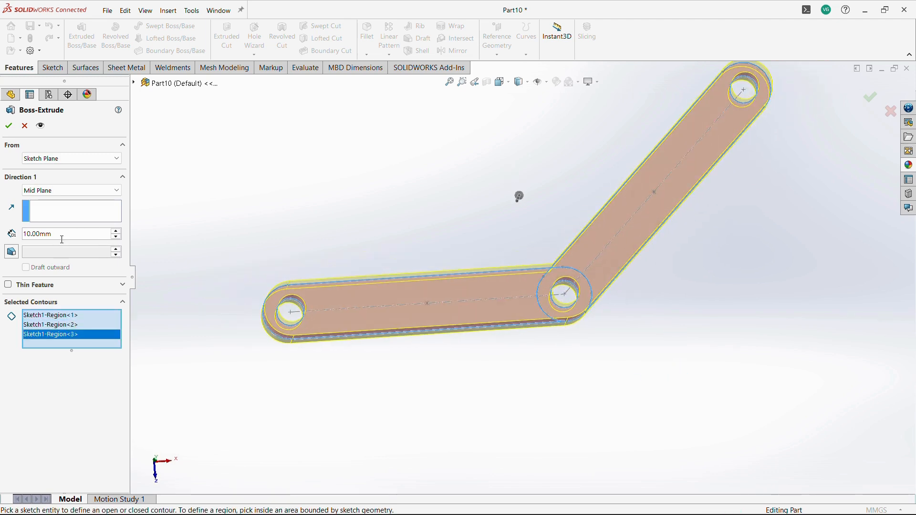
Step: Set the link's extrusion depth to 5 mm
type("5")
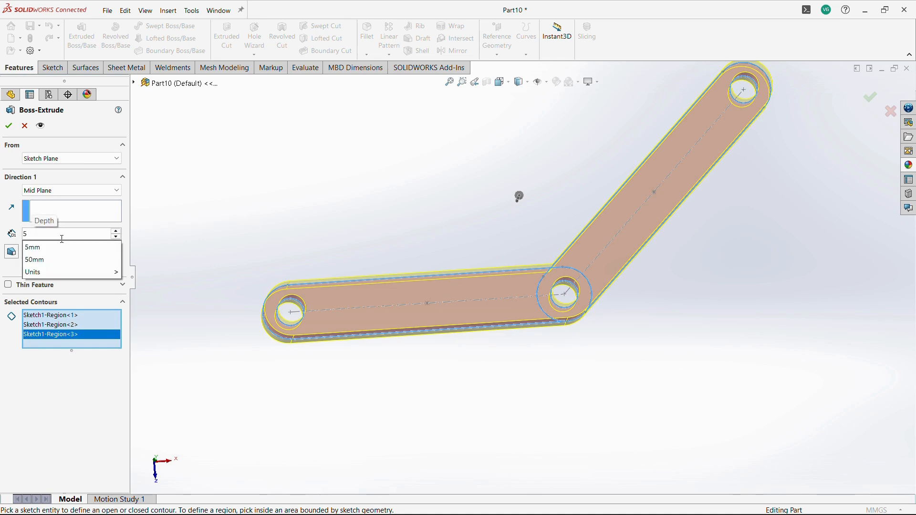
left_click(63, 244)
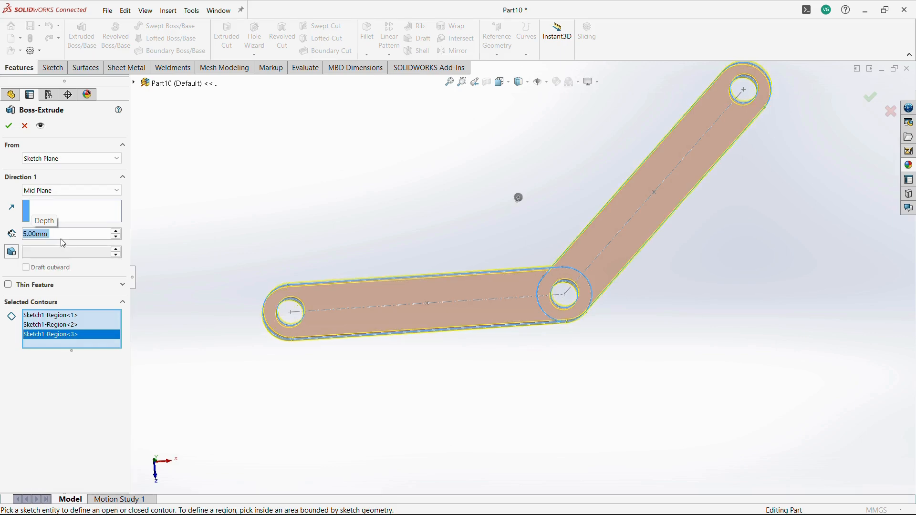
middle_click_drag(599, 310, 594, 263)
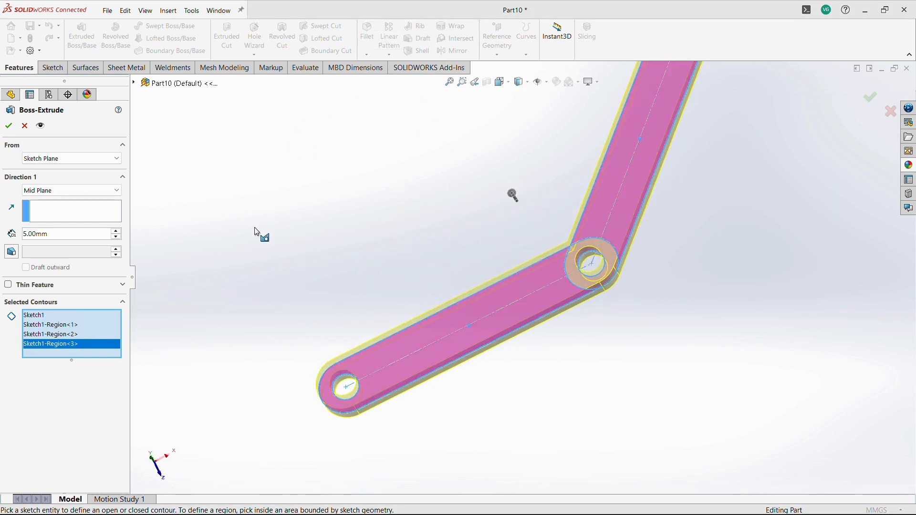
Step: Set the link's extrusion depth to 3 mm and complete the Mid Plane extrusion
type("3")
key("Return")
middle_click_drag(382, 284, 409, 190)
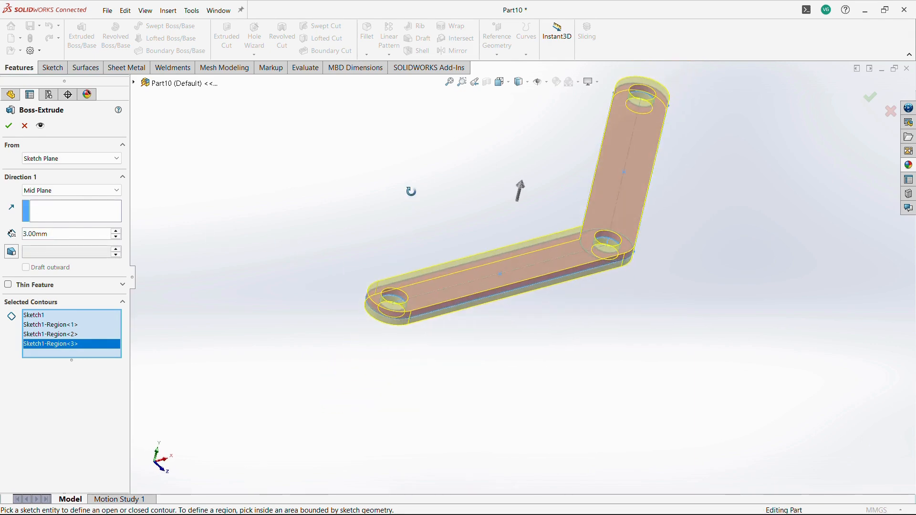
left_click(8, 126)
Step: Fillet the inner corner edge at the link's bend with a 5 mm radius
middle_click_drag(311, 188, 587, 170)
scroll(587, 170, "down", 2)
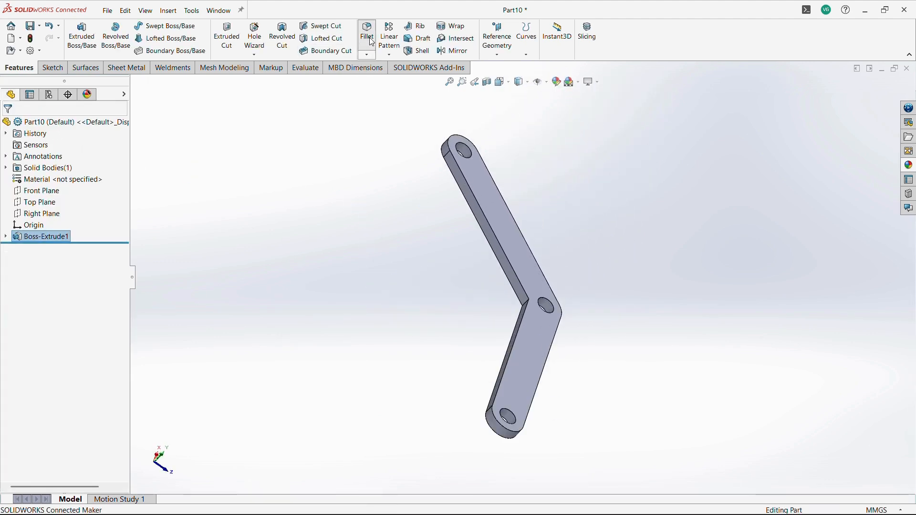
left_click(525, 306)
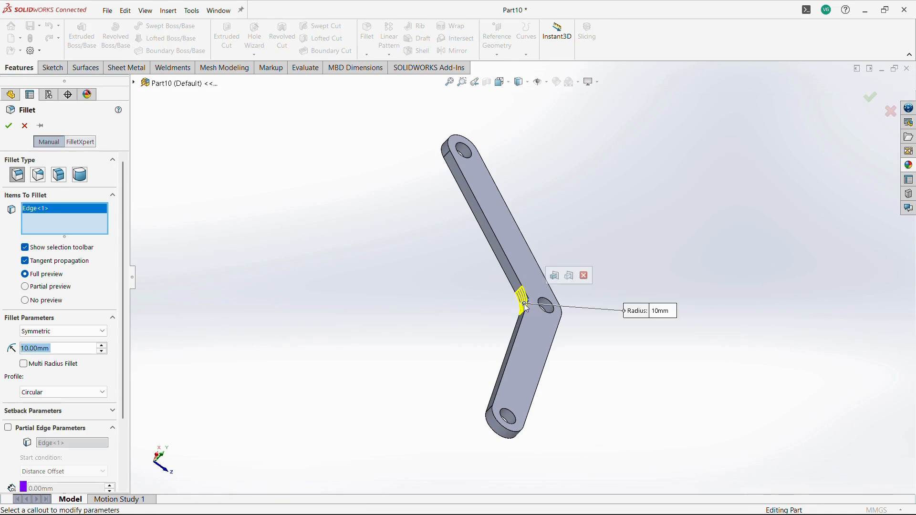
middle_click_drag(452, 330, 356, 380)
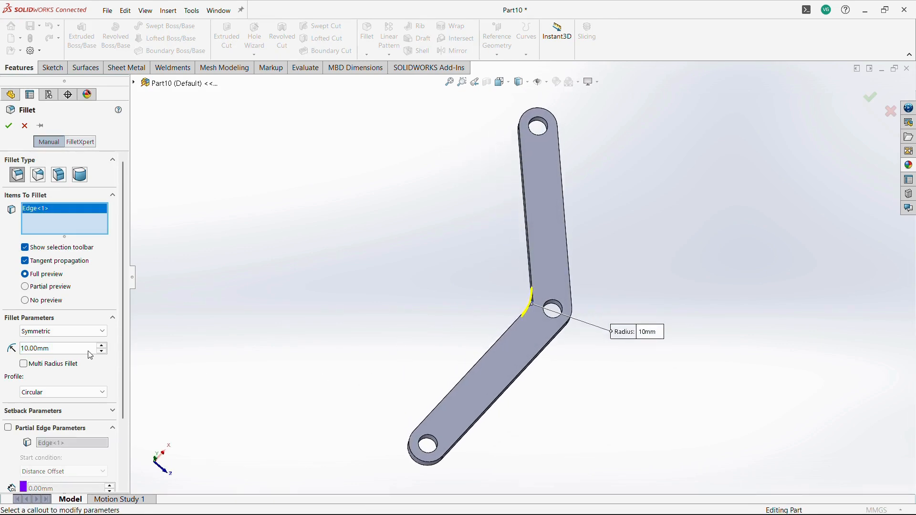
type("5")
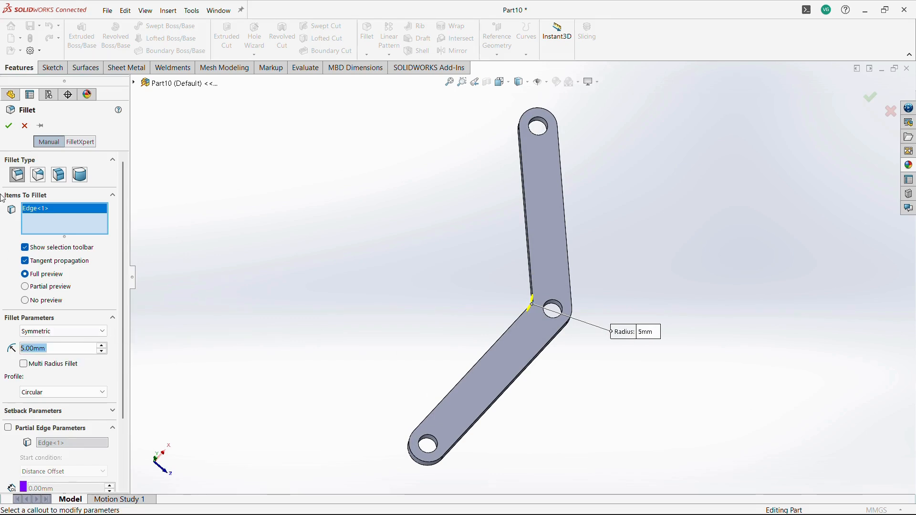
key("Return")
middle_click_drag(351, 275, 392, 332)
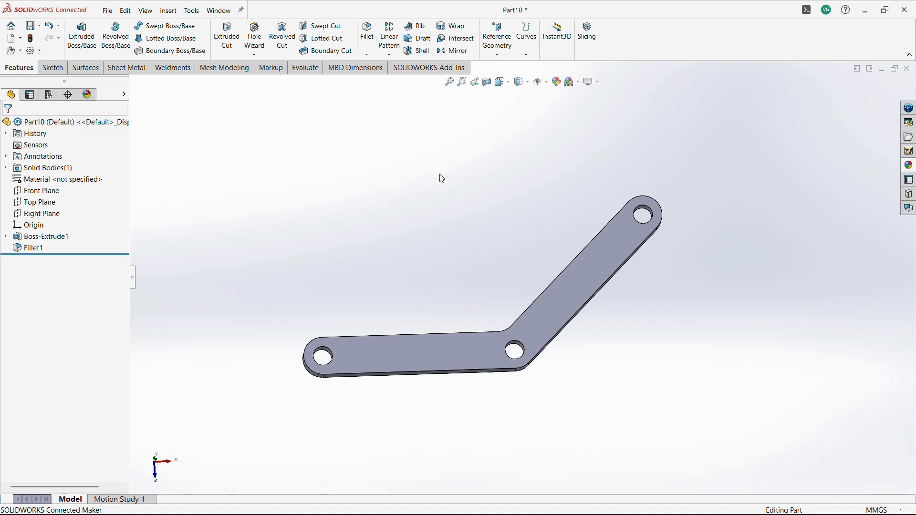
left_click(579, 88)
left_click(594, 106)
mouse_move(487, 231)
middle_mouse_down()
mouse_move(439, 266)
mouse_move(513, 325)
mouse_move(519, 255)
middle_mouse_up()
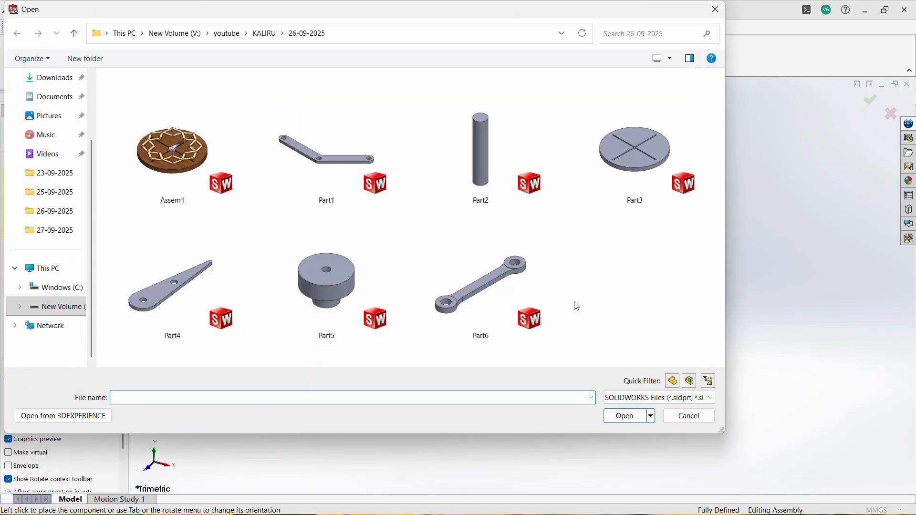
Step: Insert the slotted disc Part3 as the first component of the new assembly and change it from fixed to floating
left_click(625, 163)
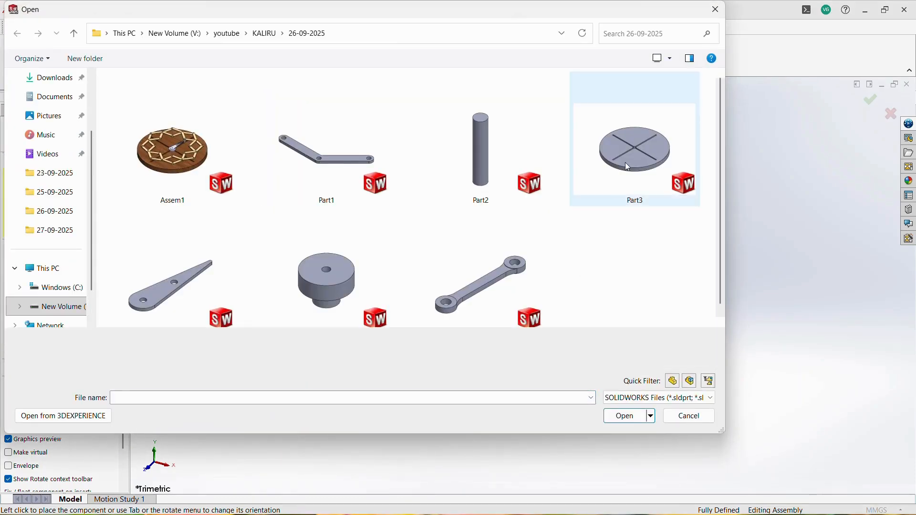
left_click(629, 416)
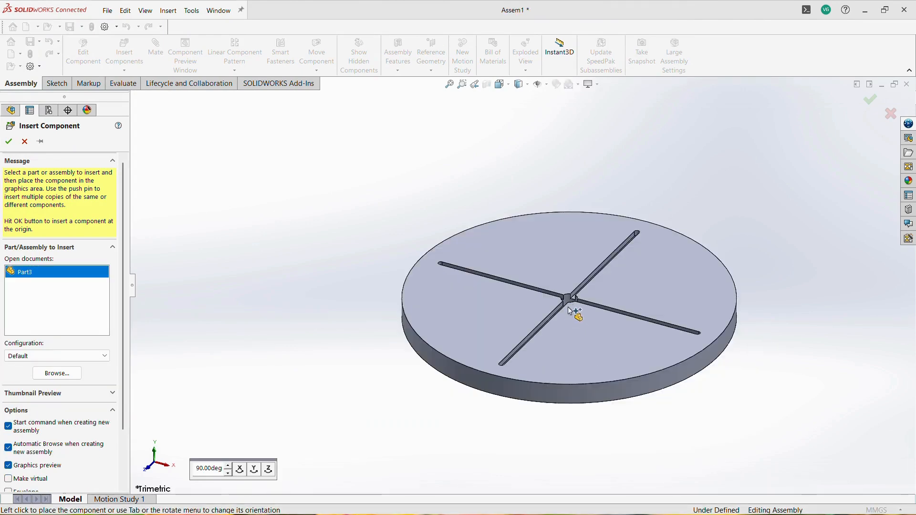
left_click(292, 323)
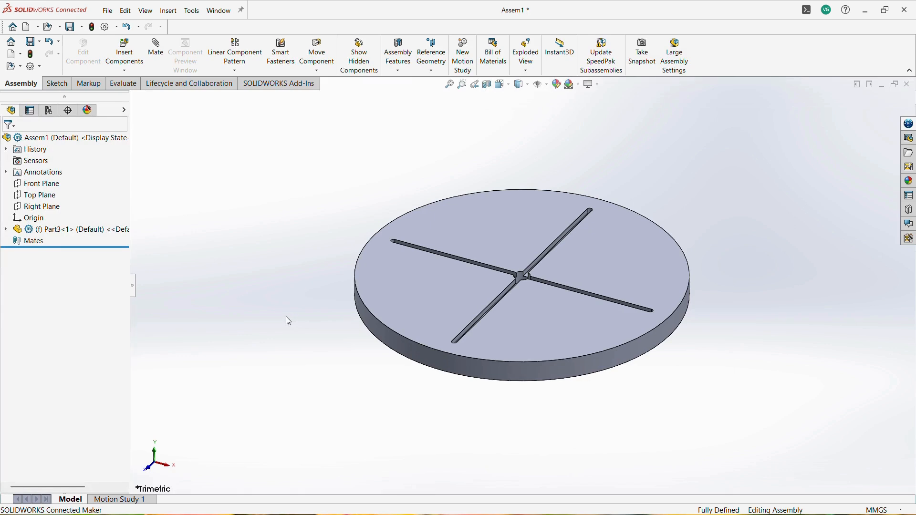
right_click(380, 285)
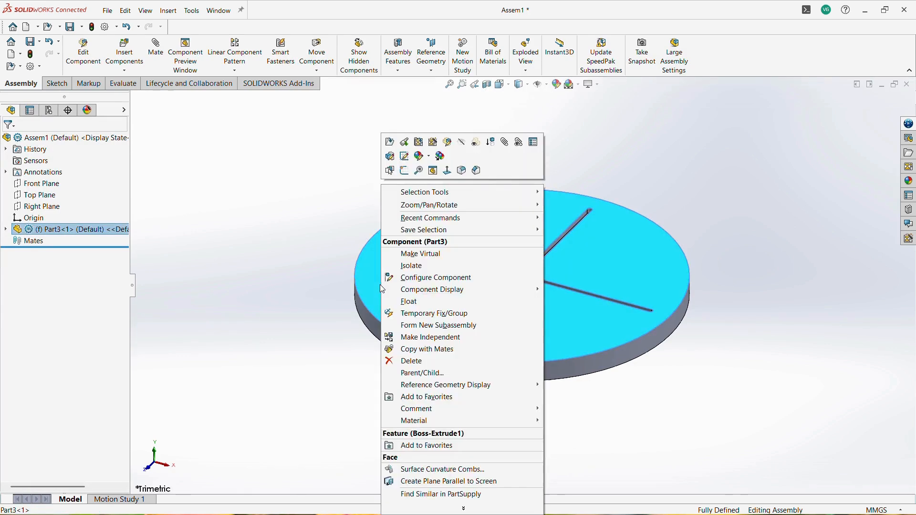
left_click(430, 302)
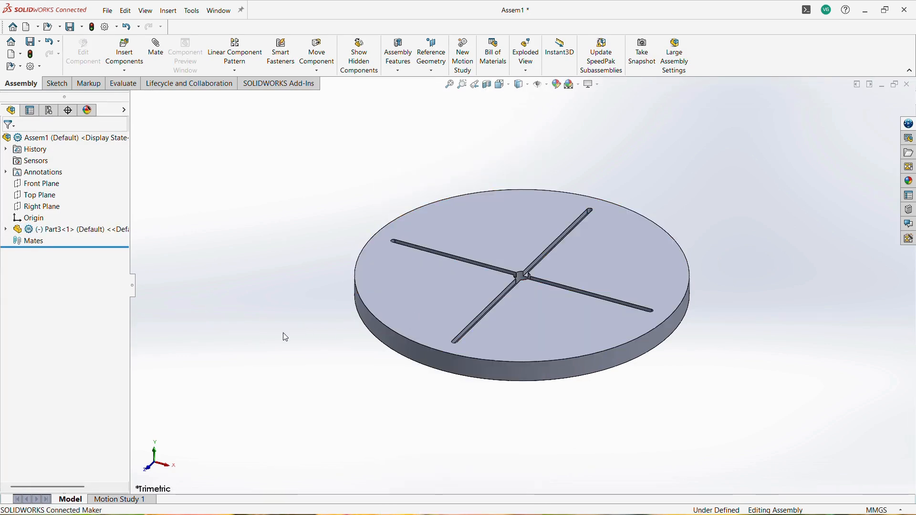
Step: Mate the slotted disc's Right Plane coincident with the assembly's Right Plane
left_click(158, 66)
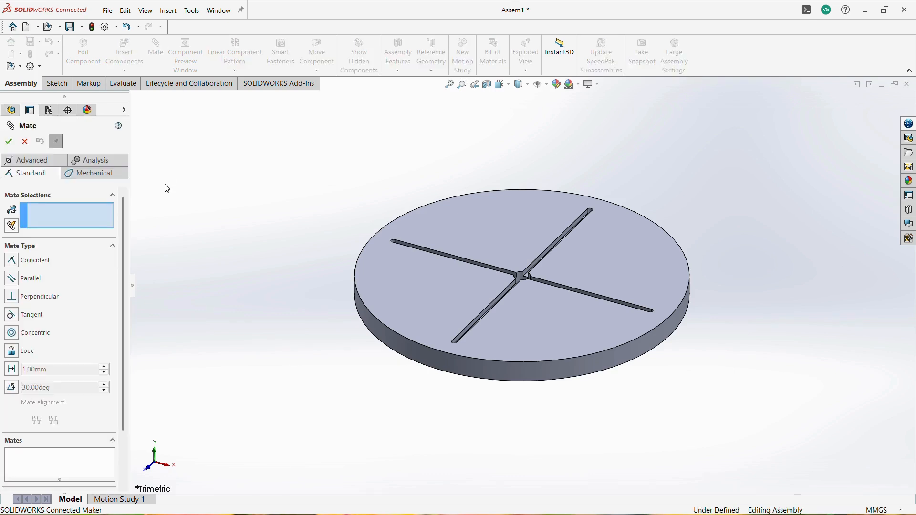
left_click(134, 99)
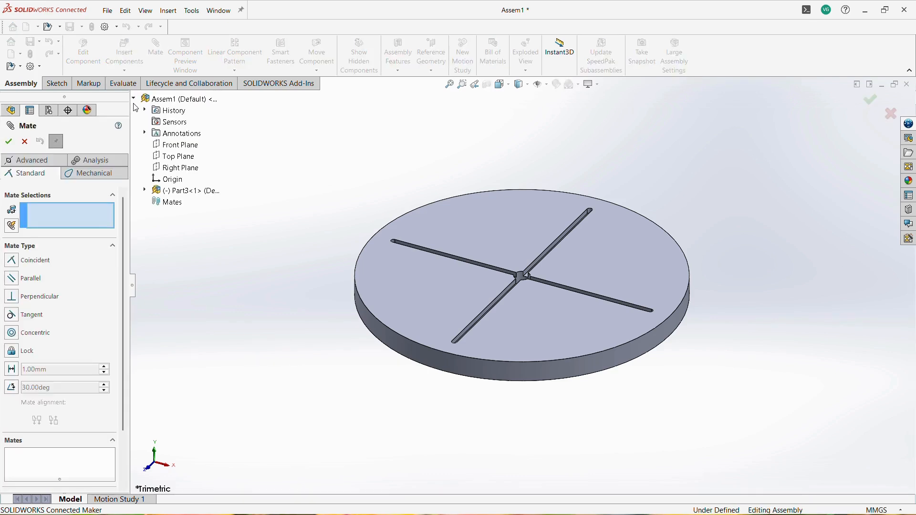
left_click(145, 190)
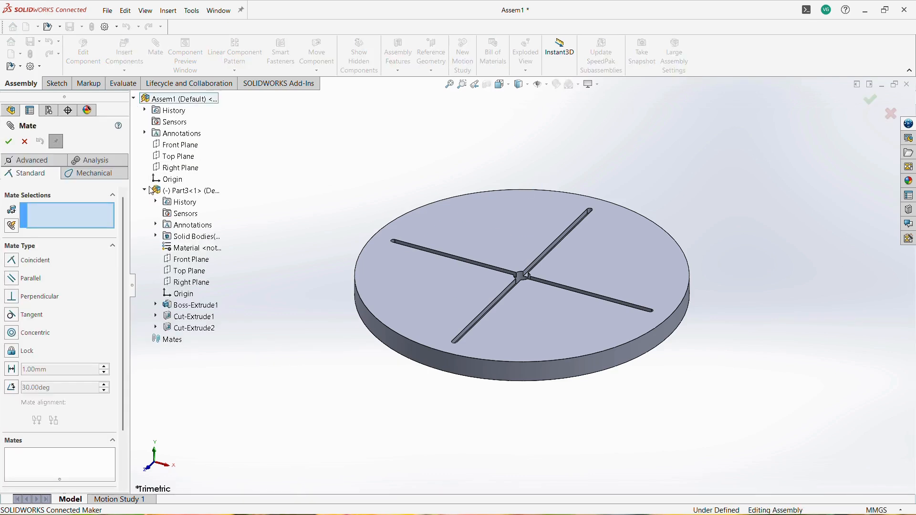
left_click(177, 168)
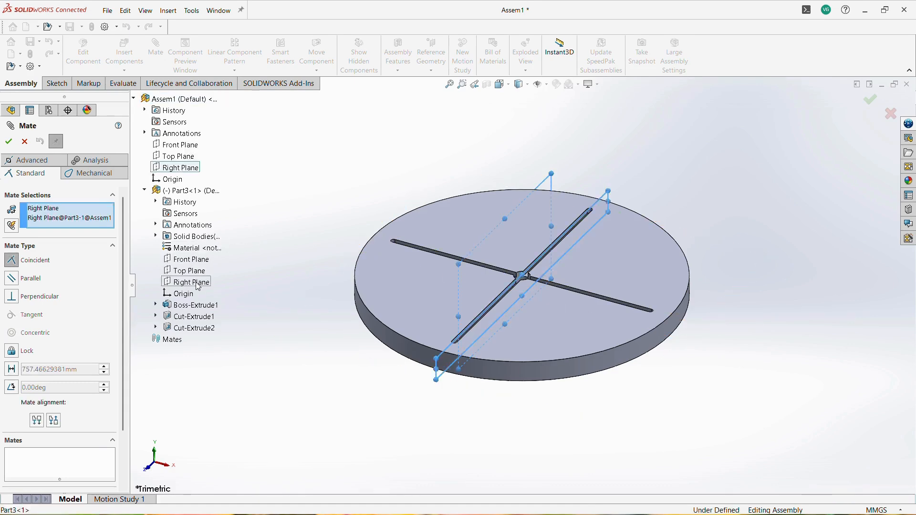
left_click(196, 283)
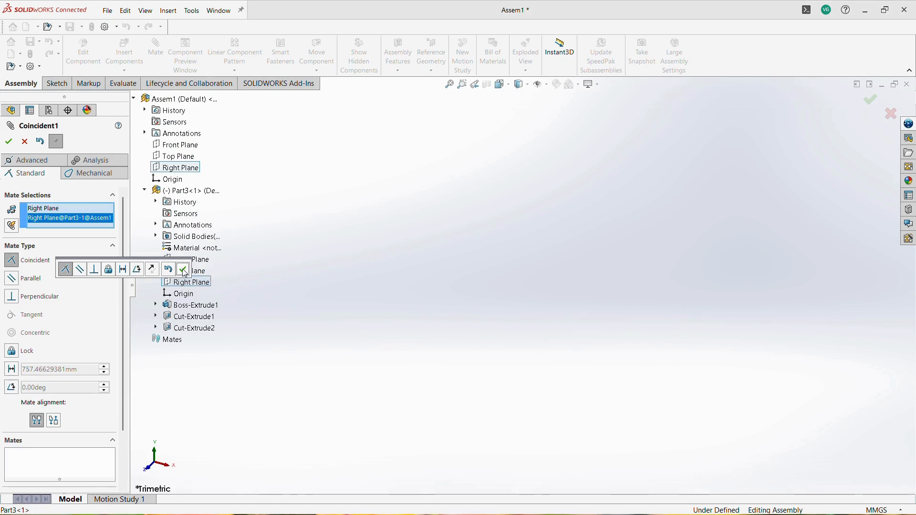
left_click(183, 270)
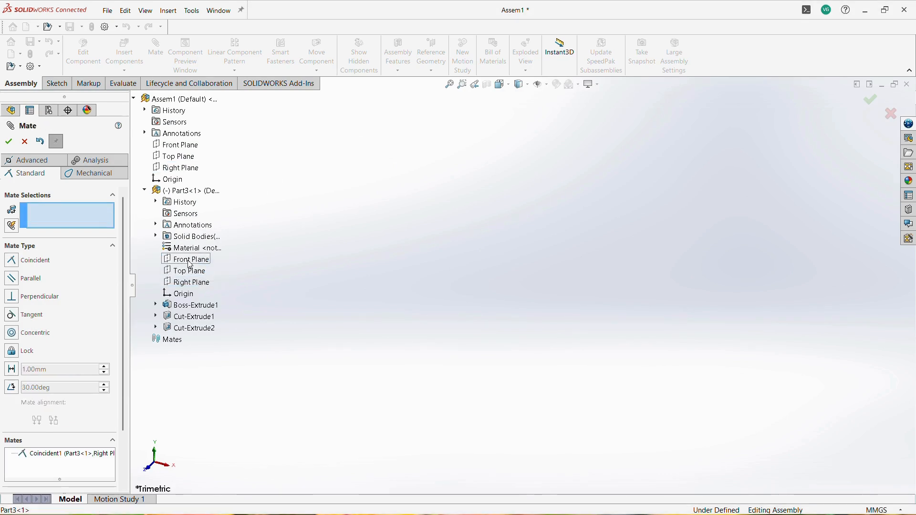
Step: Mate the disc's Front Plane and Top Plane coincident with the assembly's Front Plane and Top Plane
left_click(190, 264)
left_click(185, 148)
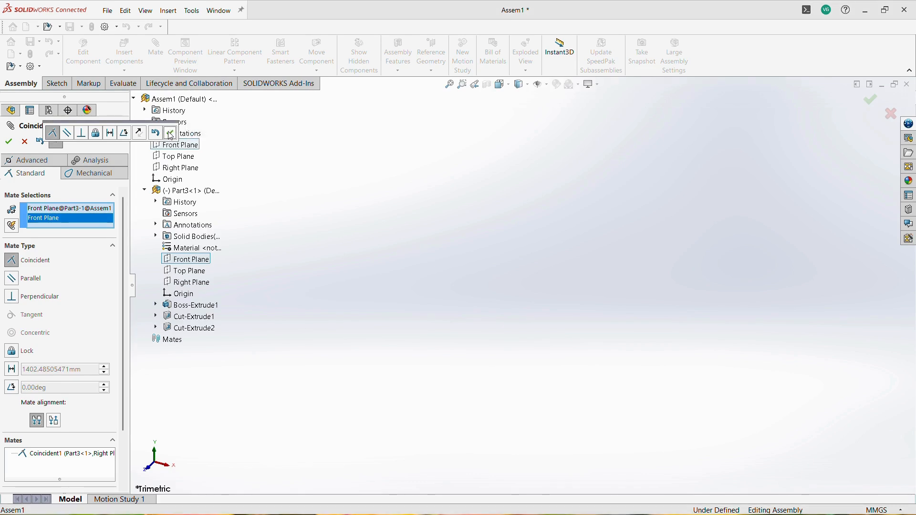
left_click(170, 133)
left_click(175, 157)
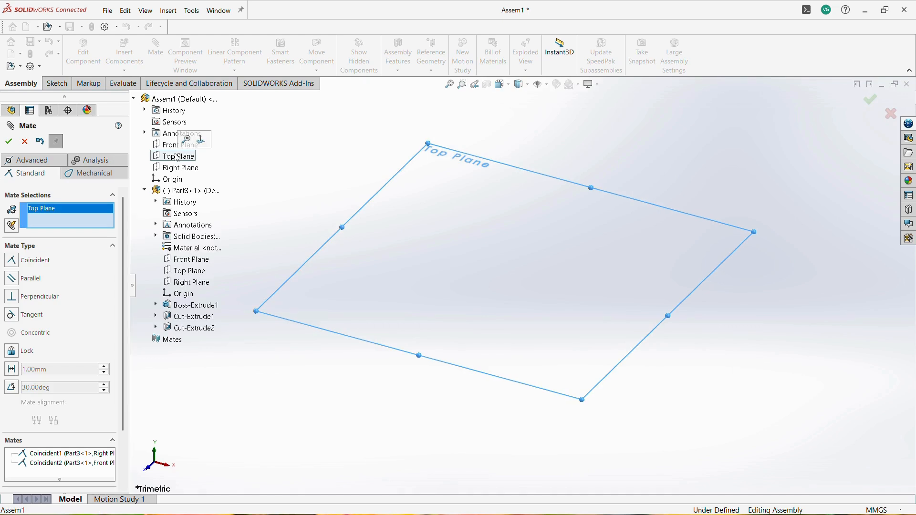
left_click(189, 271)
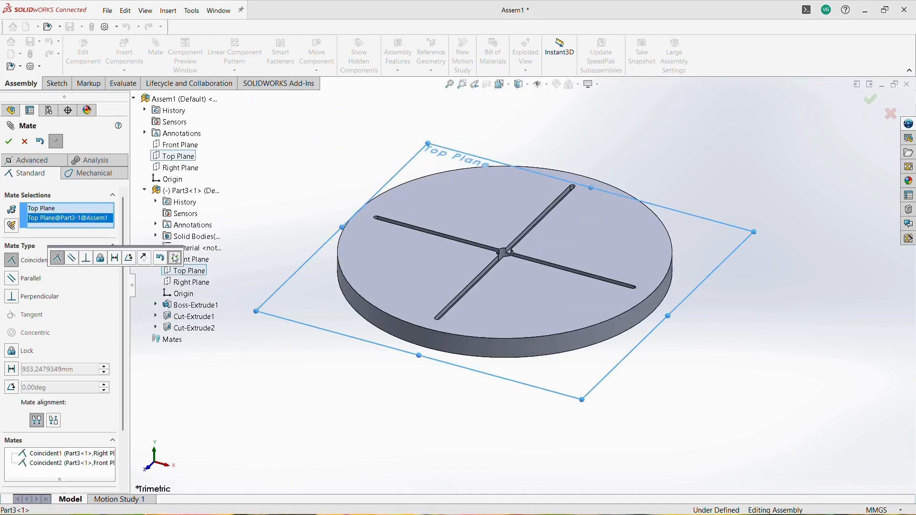
left_click(174, 258)
left_click(8, 141)
Step: Insert the stepped hub Part5 into the assembly, placing it beside the slotted disc
middle_click_drag(340, 327, 566, 197)
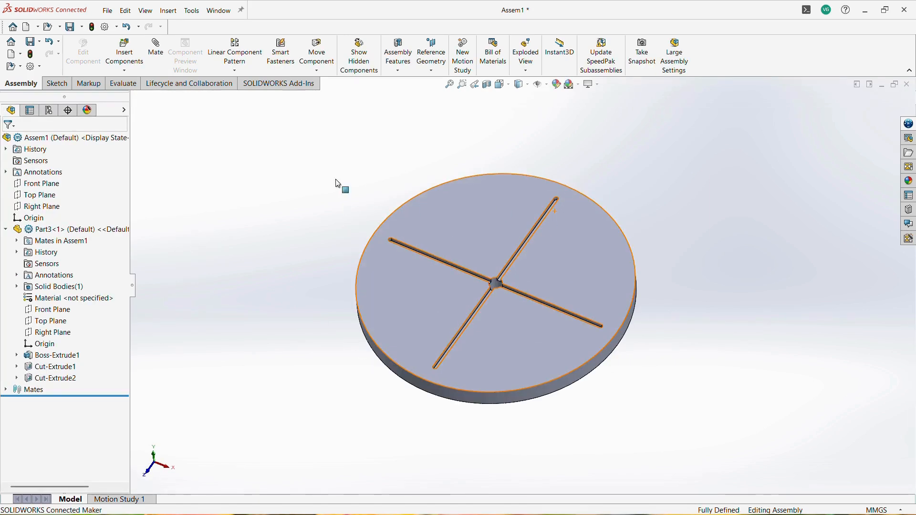
left_click(125, 56)
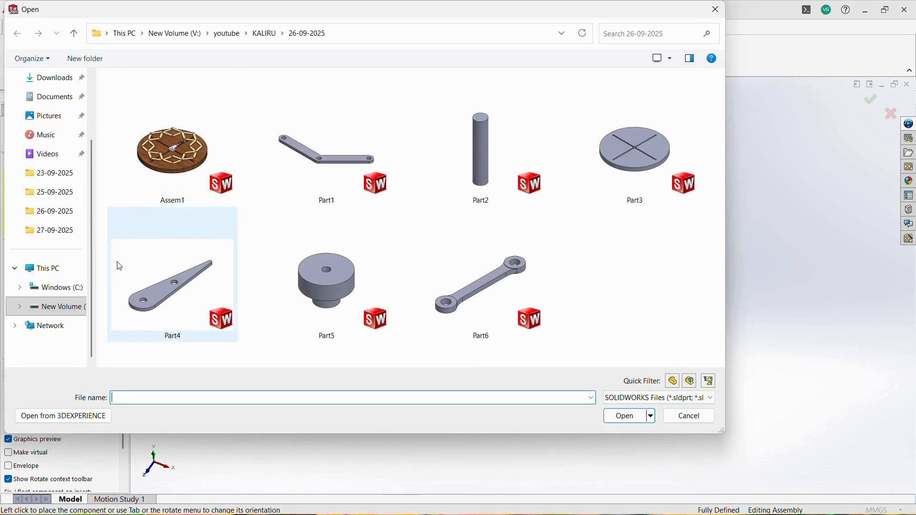
left_click(366, 284)
left_click(630, 417)
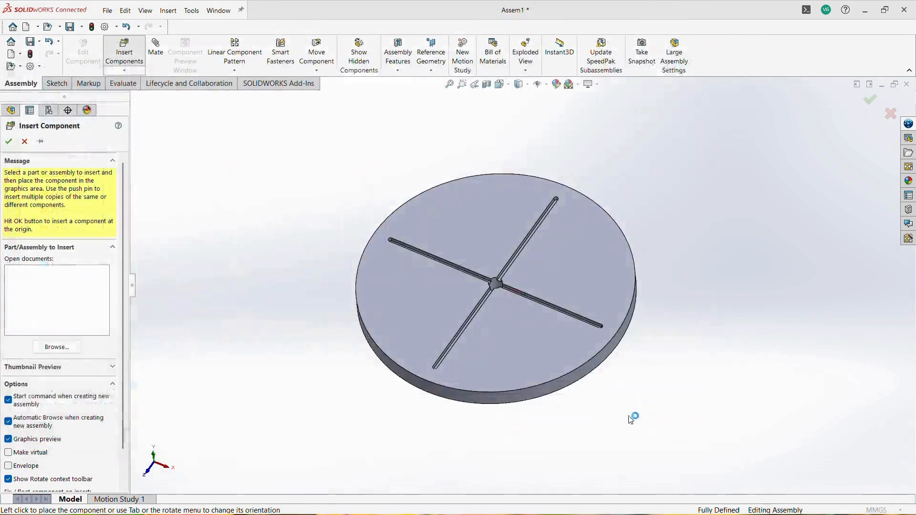
left_click(672, 197)
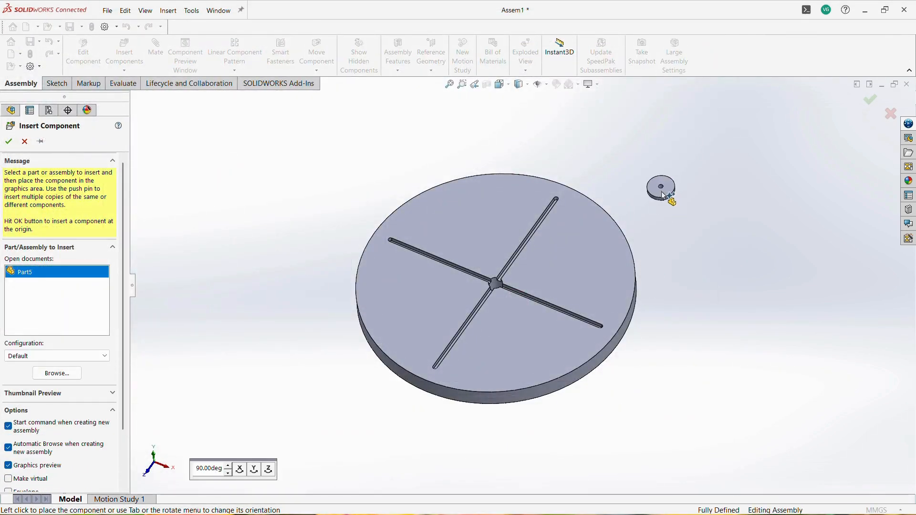
Step: Add a concentric mate between the Part5 hub's stem and the slotted disc's centre hole
middle_click_drag(680, 252, 685, 164)
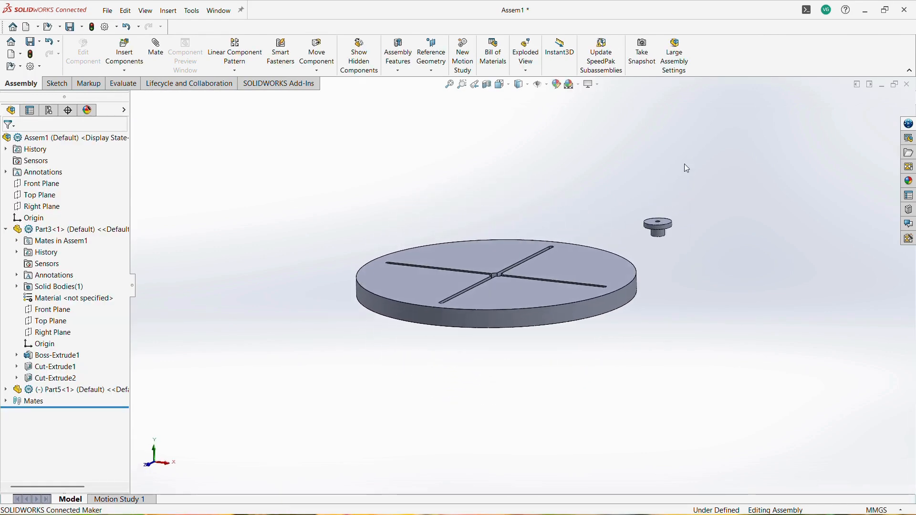
scroll(685, 172, "down", 4)
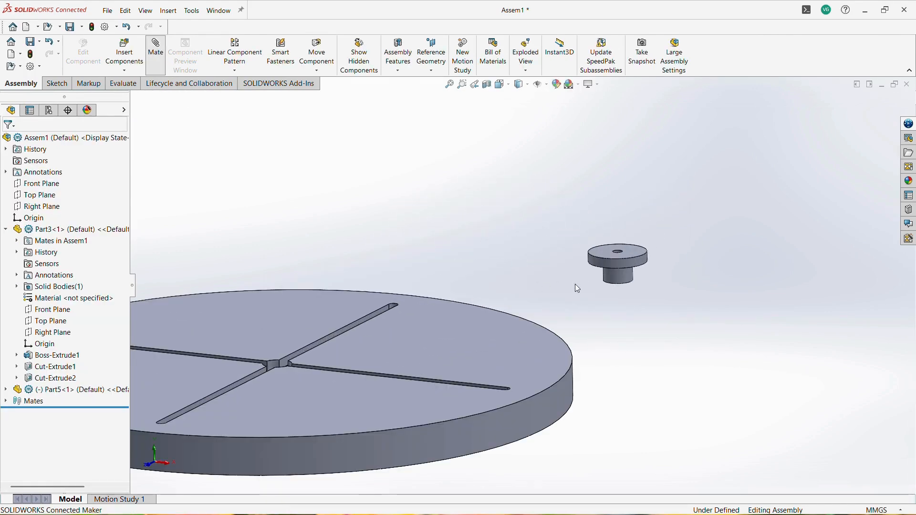
left_click(613, 278)
scroll(525, 287, "up", 3)
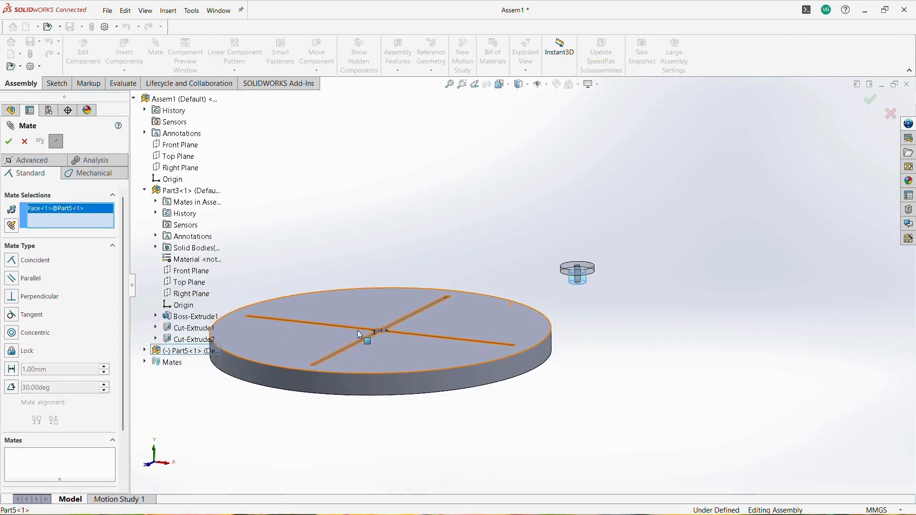
scroll(367, 318, "down", 3)
left_click(443, 303)
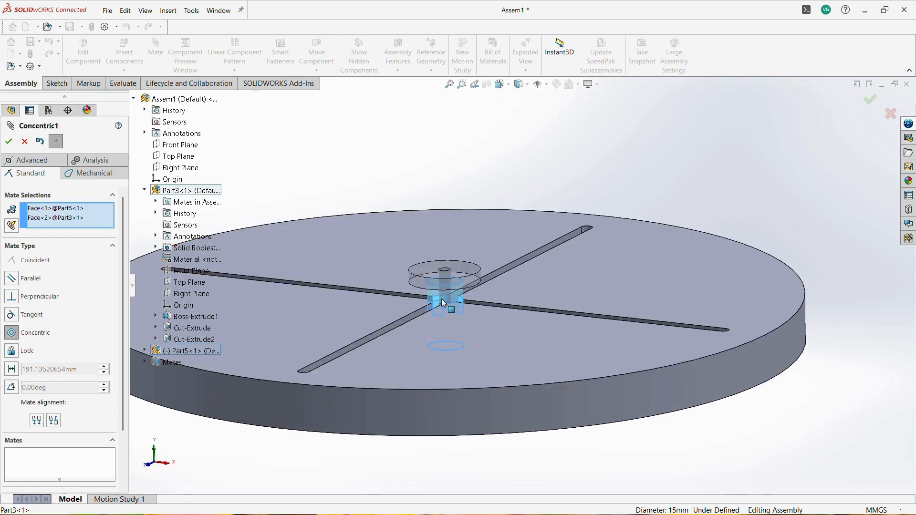
left_click(428, 317)
Step: Mate the underside of the hub's flange coincident with the slotted disc's top face
middle_click_drag(466, 310, 471, 276)
scroll(477, 281, "down", 6)
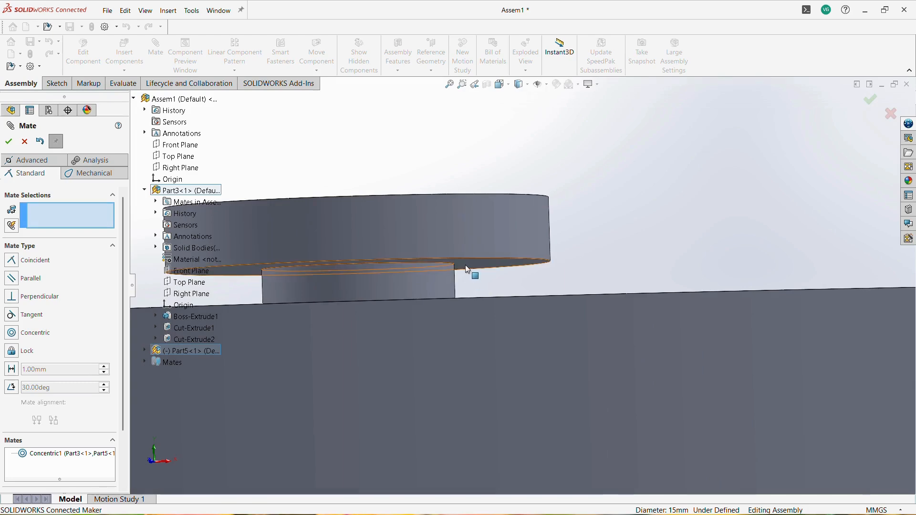
left_click(467, 268)
middle_click_drag(470, 273, 472, 354)
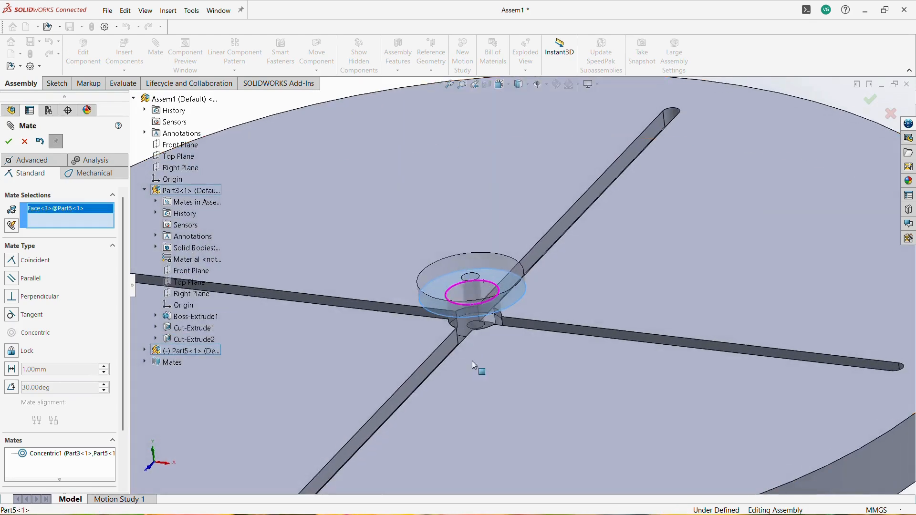
left_click(483, 369)
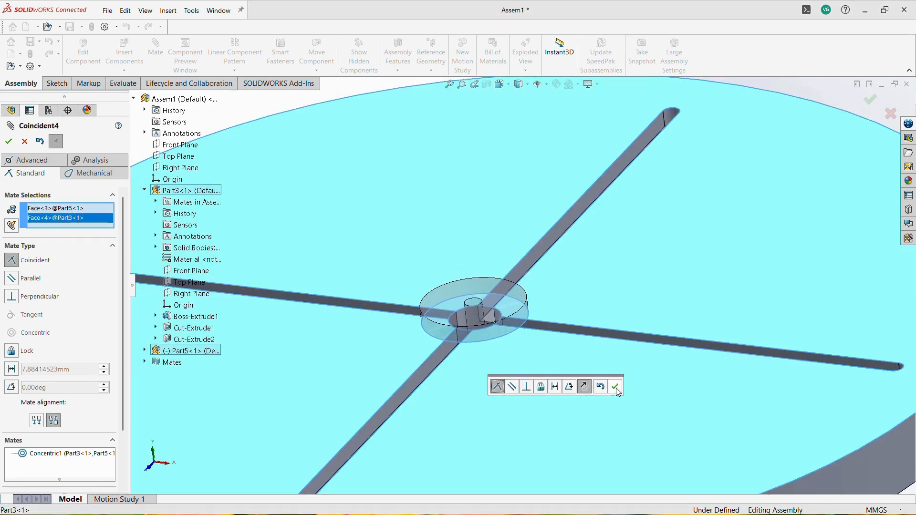
left_click(615, 387)
scroll(577, 387, "up", 8)
middle_click_drag(519, 391, 520, 342)
key("Escape")
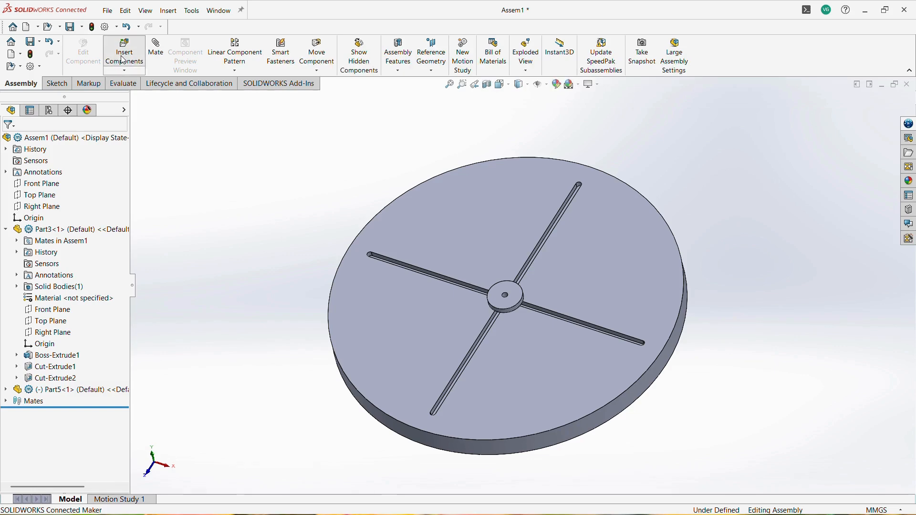
Step: Insert the tapered pointer Part4 into the assembly, placing it beyond the disc's edge
left_click(123, 60)
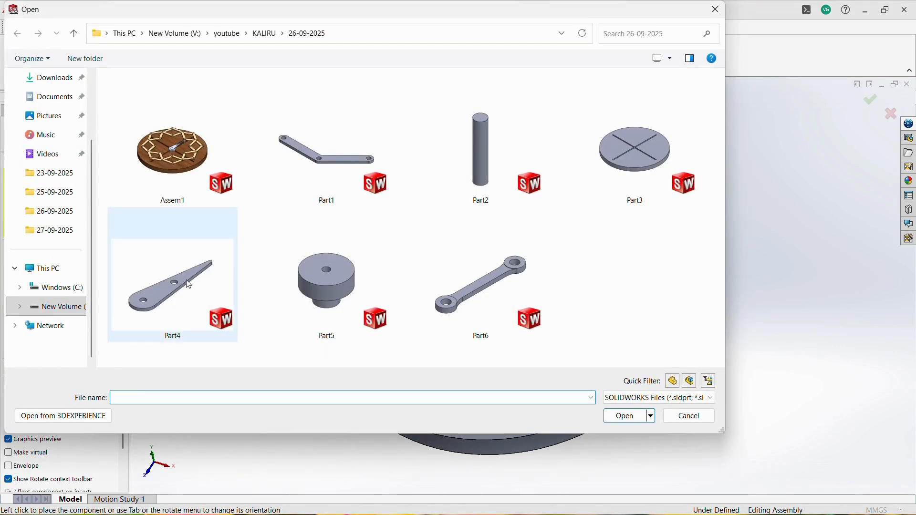
left_click(184, 276)
left_click(620, 415)
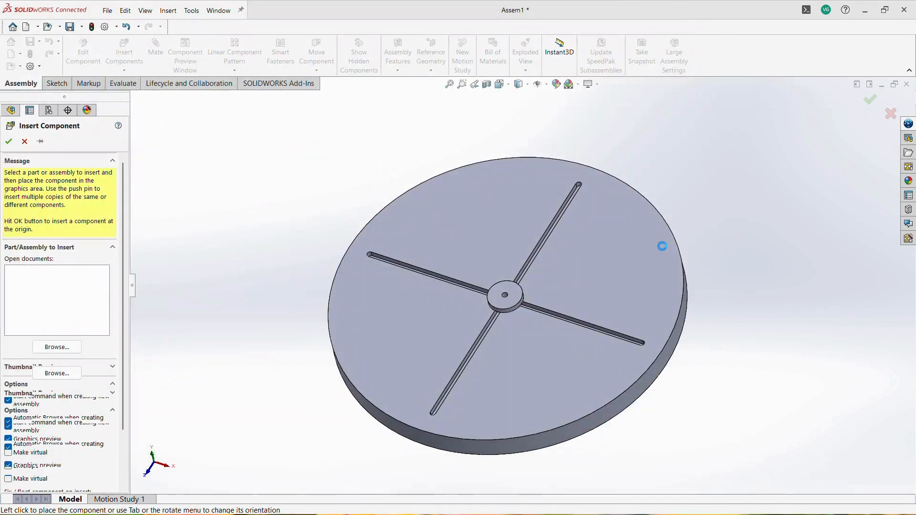
left_click(675, 149)
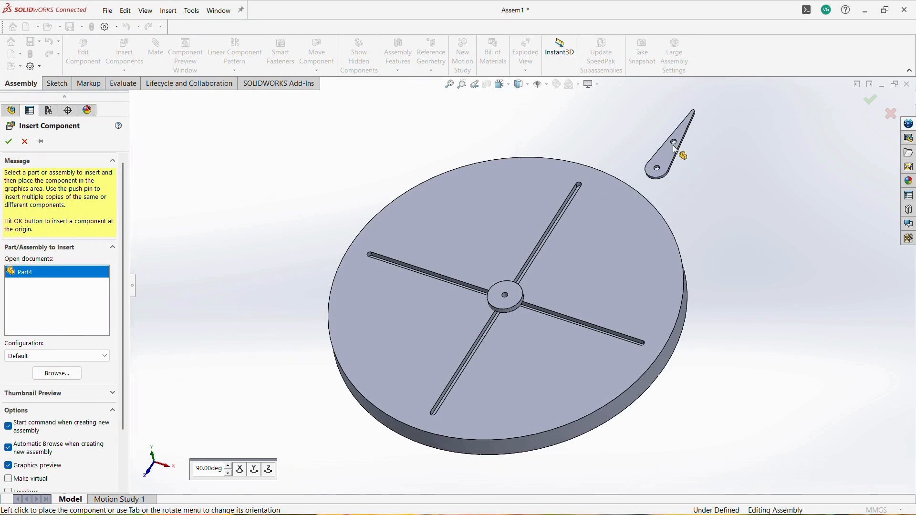
Step: Mate the hole at the pointer's rounded end concentric with the hub's centre hole
scroll(685, 155, "up", 2)
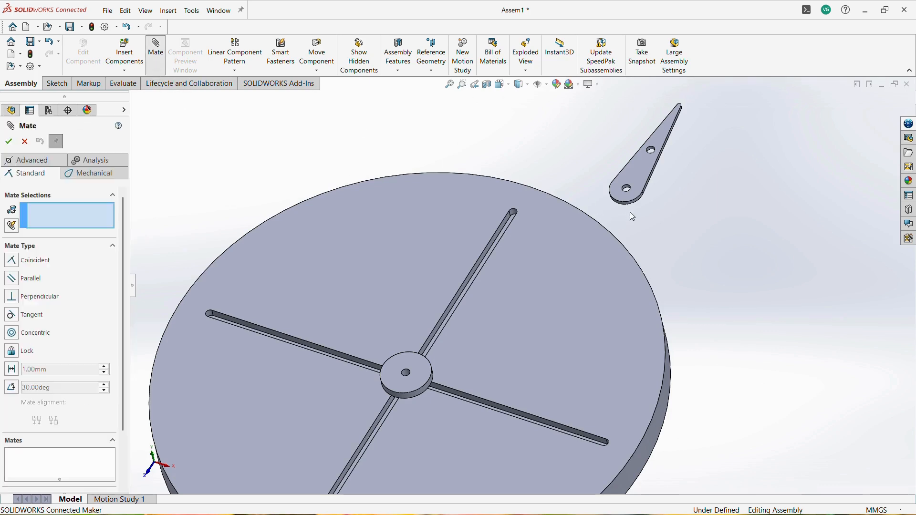
scroll(631, 205, "down", 4)
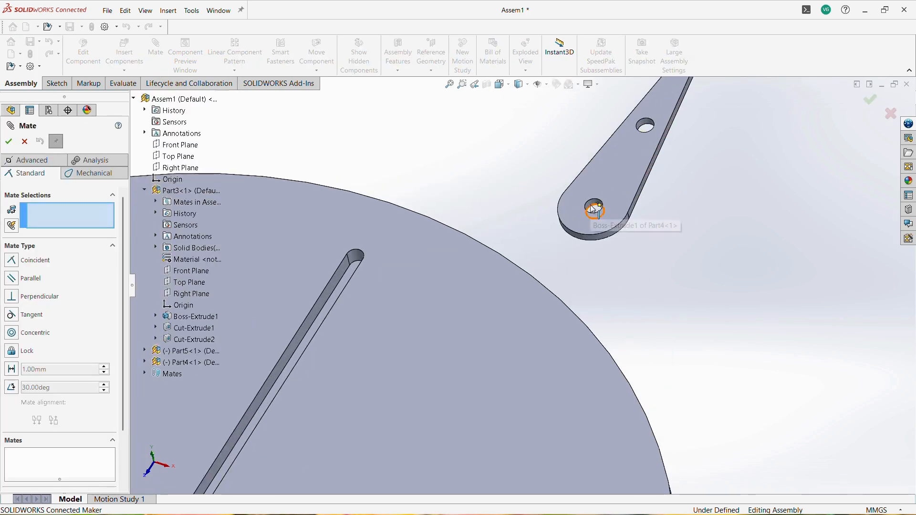
scroll(610, 187, "down", 3)
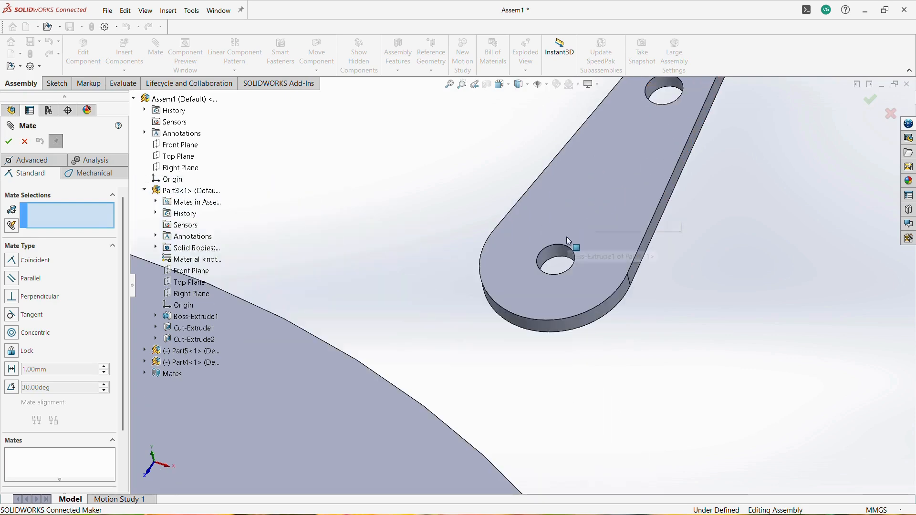
left_click(548, 253)
scroll(499, 382, "up", 5)
scroll(417, 405, "up", 3)
scroll(533, 356, "down", 6)
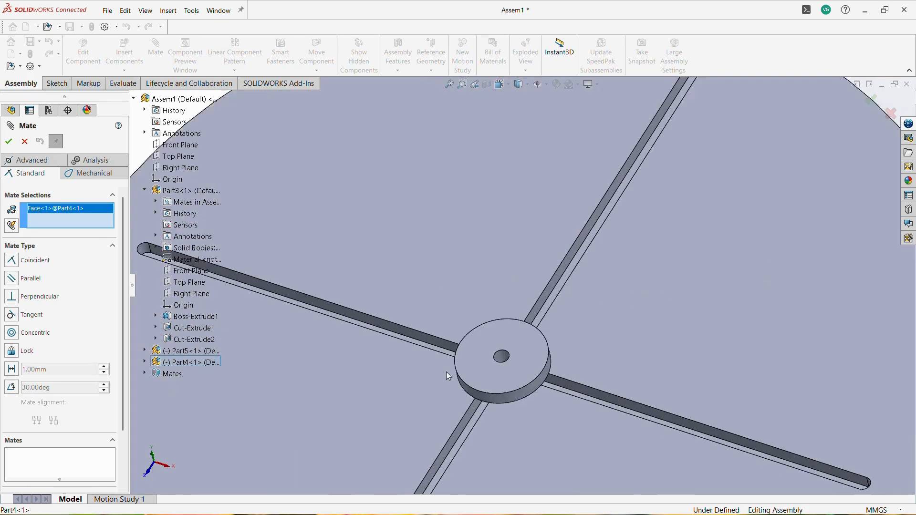
left_click(538, 340)
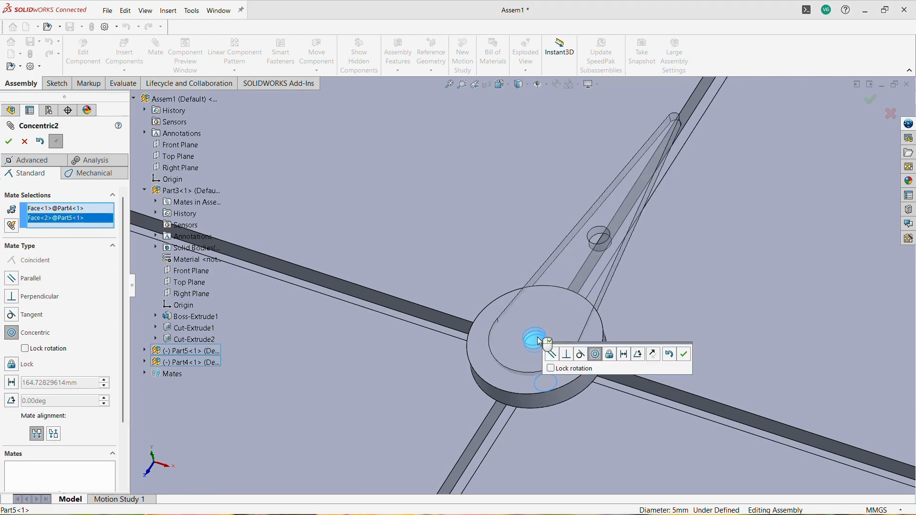
left_click(682, 356)
Step: Lift the pointer off the hub and mate its underside coincident with the hub's top face
middle_click_drag(606, 352, 601, 297)
left_click_drag(601, 297, 567, 242)
middle_click_drag(527, 348, 575, 329)
left_click(551, 294)
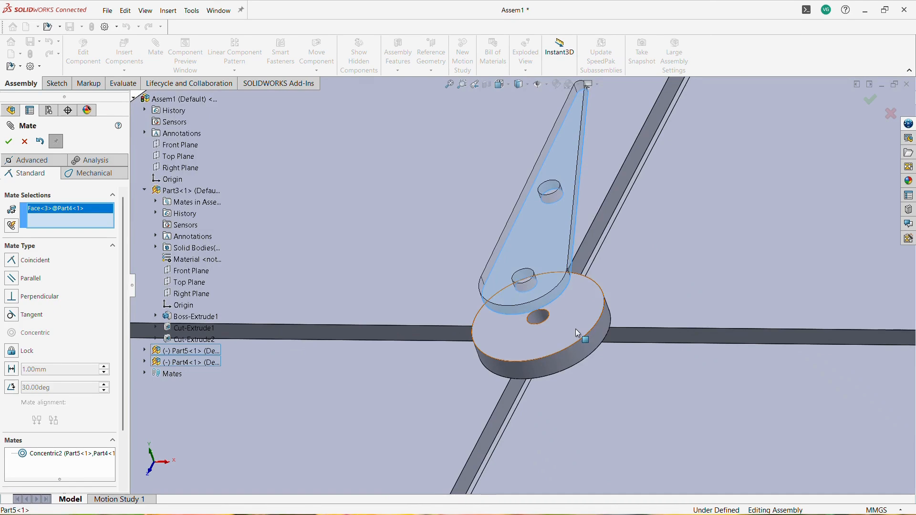
left_click(576, 328)
left_click(707, 346)
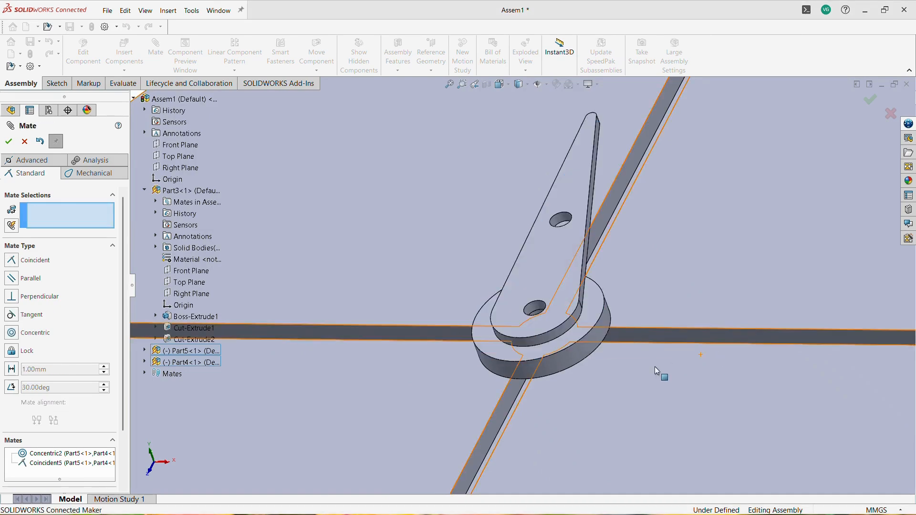
scroll(600, 408, "down", 5)
middle_click_drag(621, 232, 635, 295)
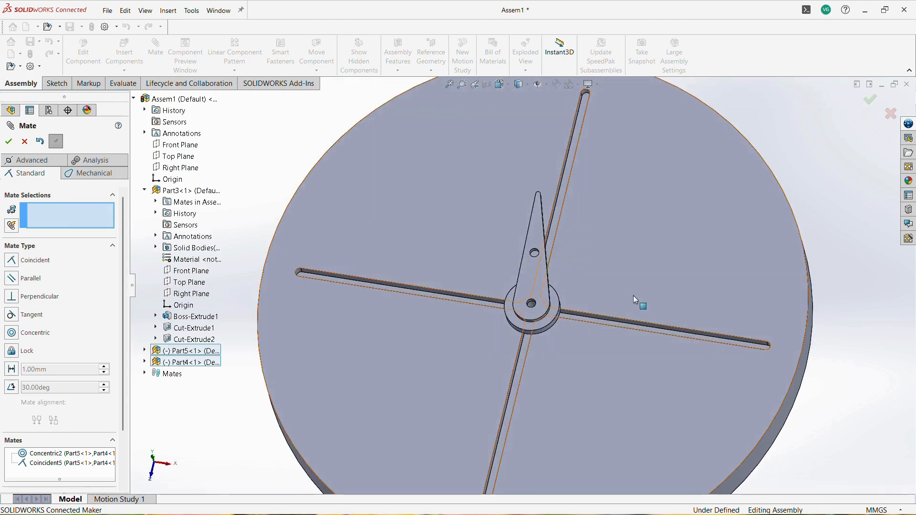
key("Escape")
Step: Insert the cylindrical pin Part2 into the assembly, placing it beyond the disc's edge
scroll(621, 294, "up", 4)
scroll(574, 147, "down", 3)
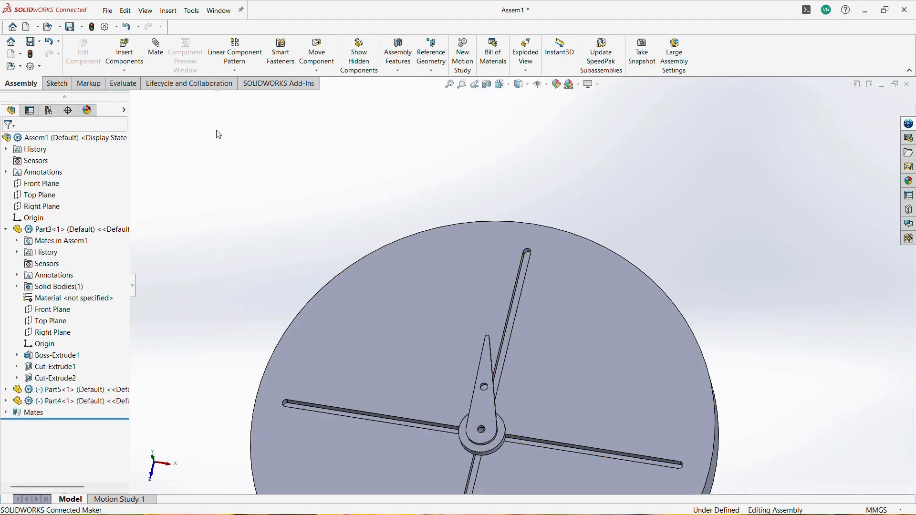
left_click(123, 56)
left_click(472, 180)
left_click(628, 420)
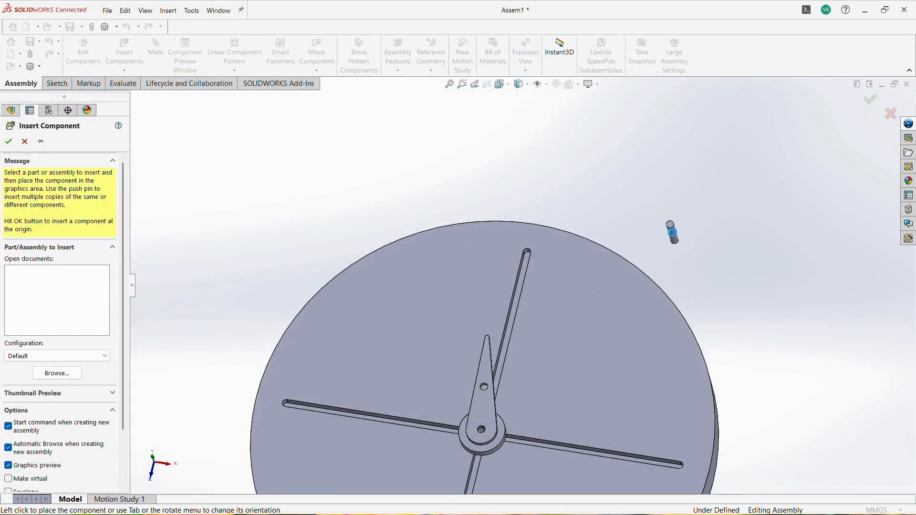
left_click(675, 237)
middle_click_drag(675, 237, 654, 157)
scroll(674, 234, "down", 3)
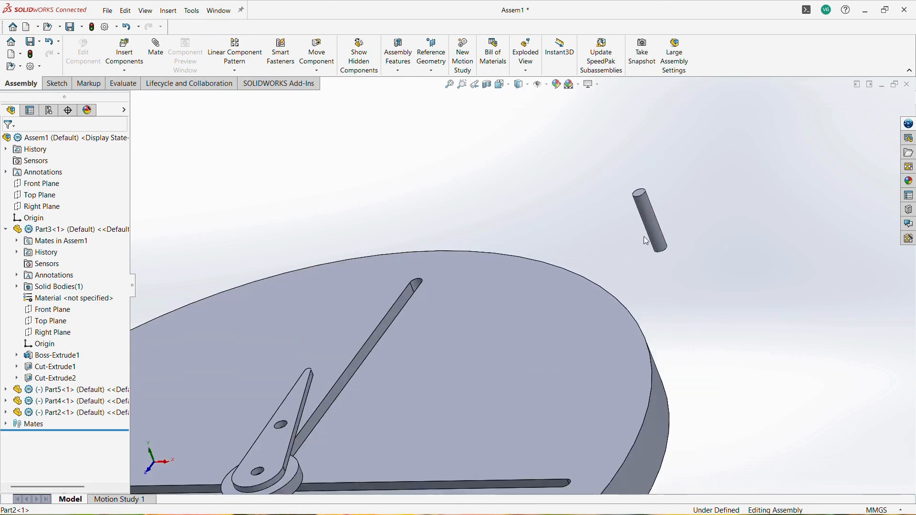
Step: Open the Part2 pin and check its circle sketch and extrusion settings, closing them to return to the assembly
left_click(648, 222)
left_click(686, 164)
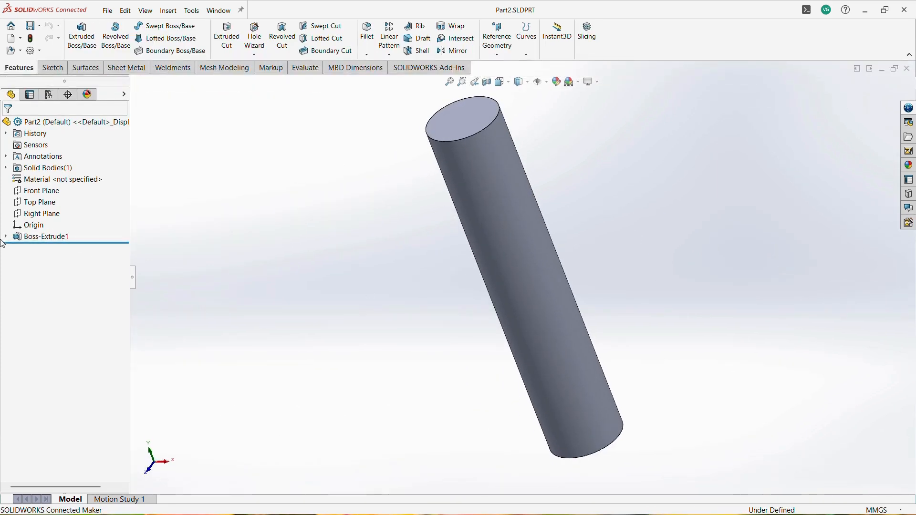
left_click(20, 249)
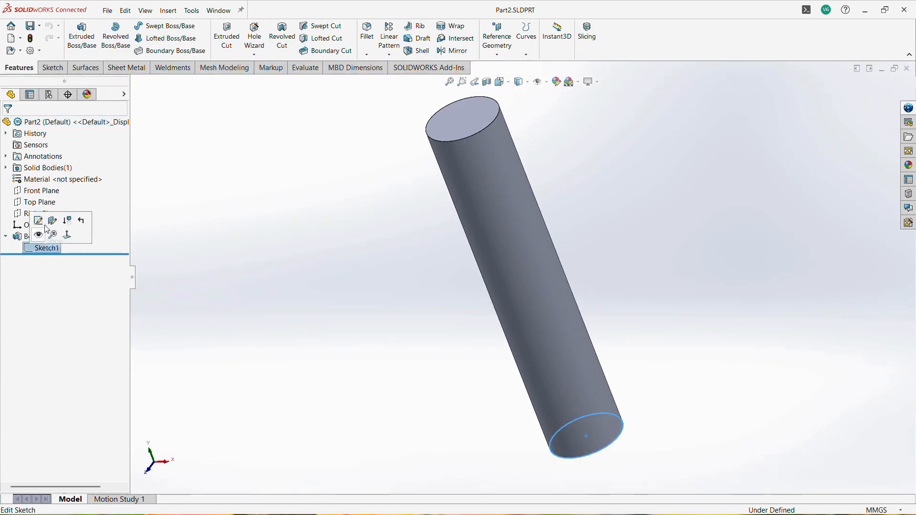
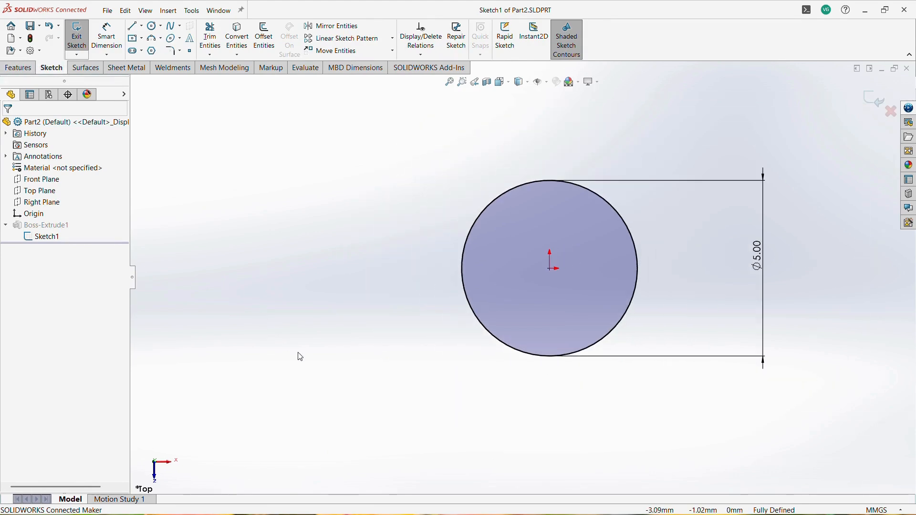
left_click(73, 34)
left_click(61, 238)
left_click(67, 211)
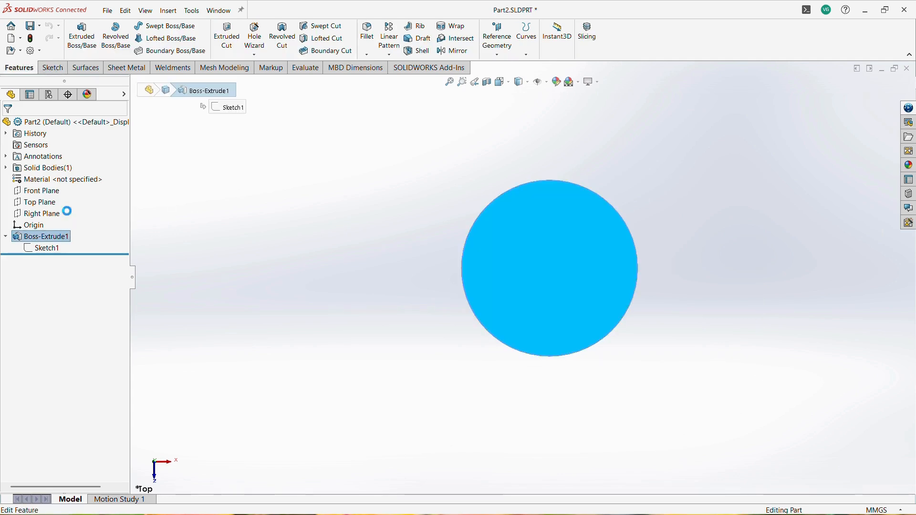
mouse_move(351, 356)
middle_mouse_down()
mouse_move(307, 324)
mouse_move(306, 342)
middle_mouse_up()
scroll(306, 342, "up", 5)
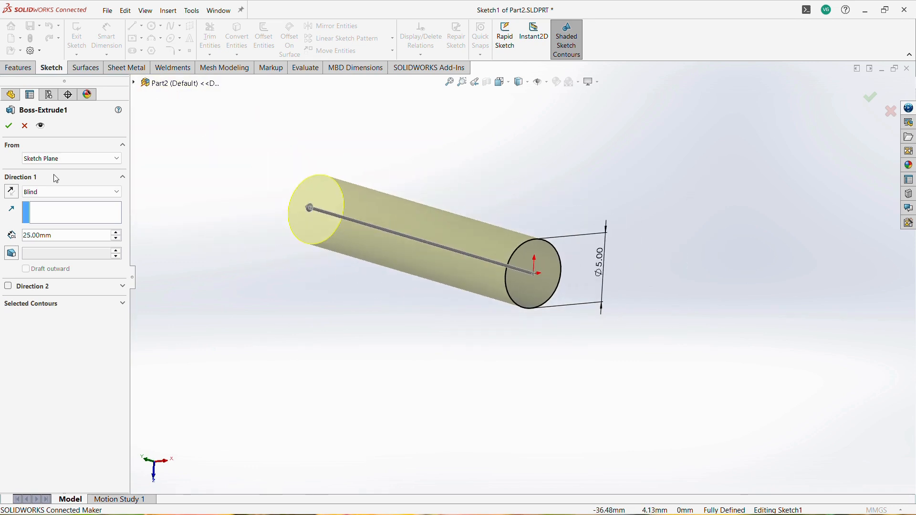
left_click(25, 126)
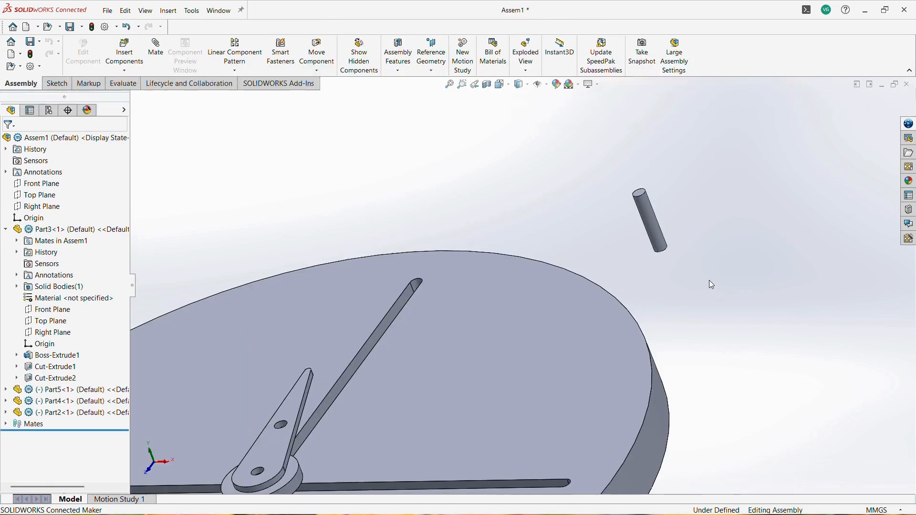
Step: Mate the pin's cylindrical face tangent to the side wall of the disc's slot beside the pointer
middle_click_drag(709, 279, 487, 184)
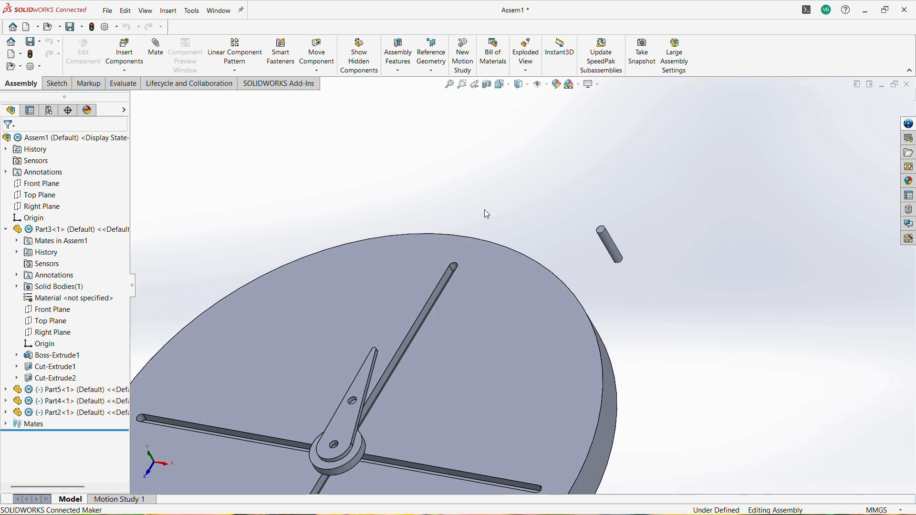
left_click(612, 251)
left_click(424, 317)
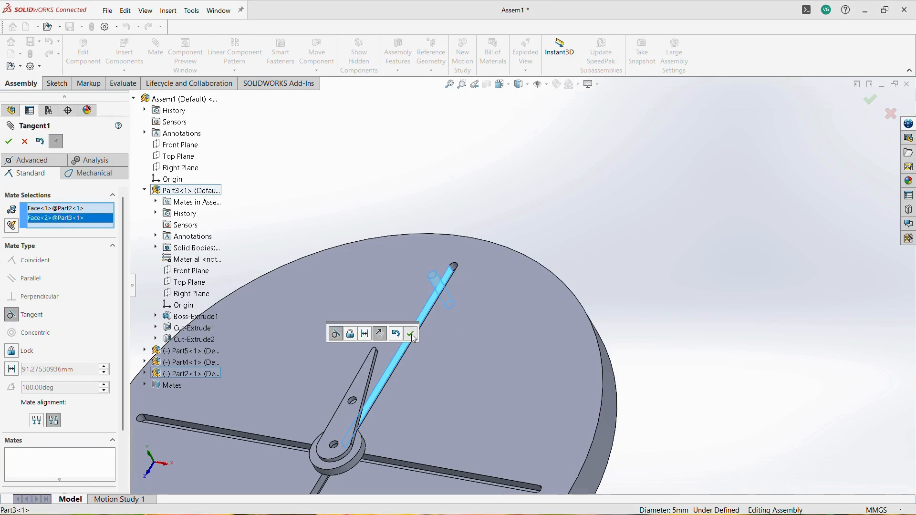
left_click(411, 334)
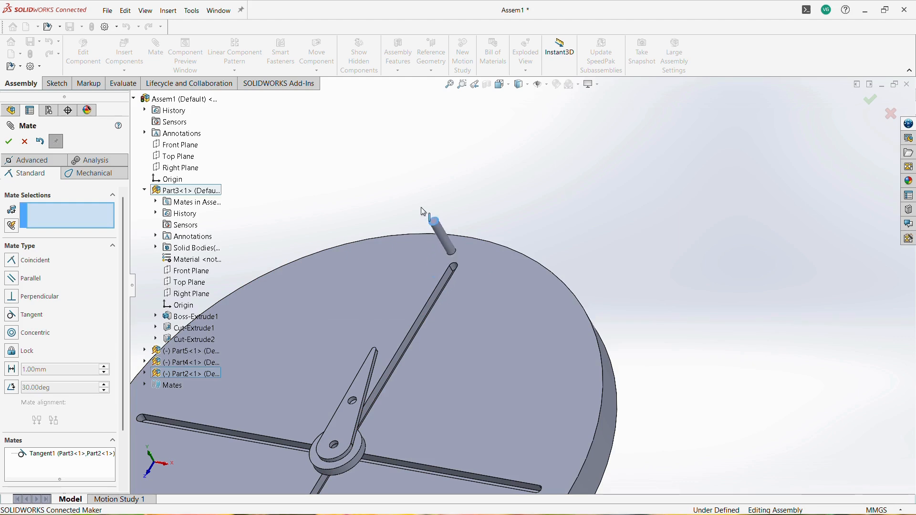
Step: Mate the pin's lower end face coincident with the slot's floor and finish mating
middle_click_drag(472, 225, 420, 184)
scroll(469, 240, "down", 10)
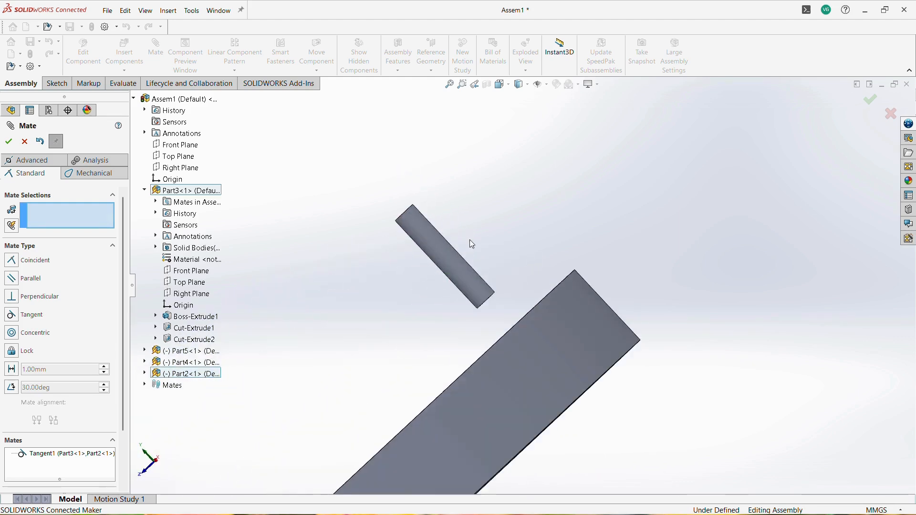
middle_click_drag(496, 305, 506, 317)
scroll(517, 319, "down", 3)
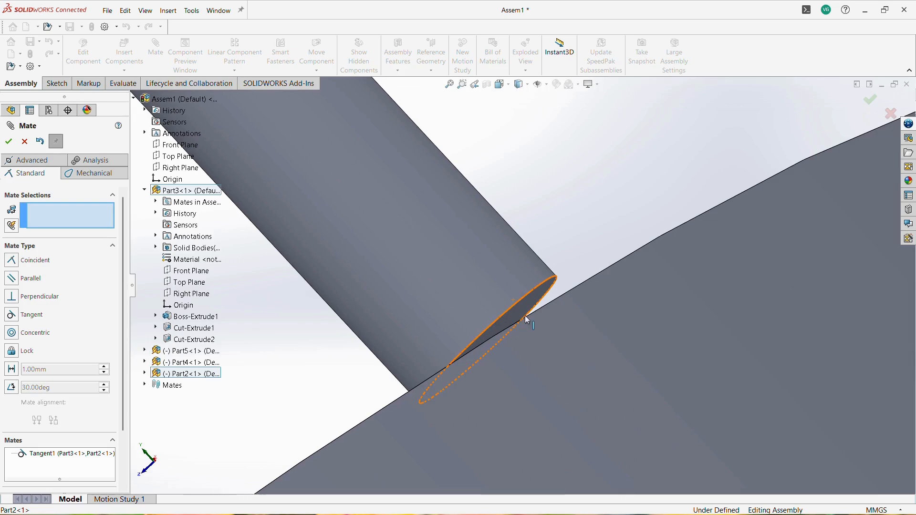
left_click(526, 313)
scroll(472, 332, "up", 5)
middle_click_drag(440, 292, 432, 273)
left_click(432, 273)
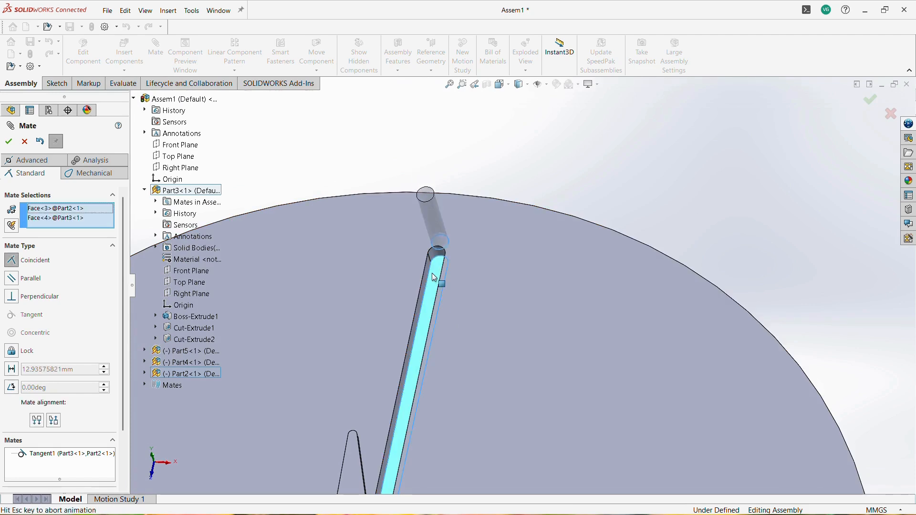
left_click(419, 260)
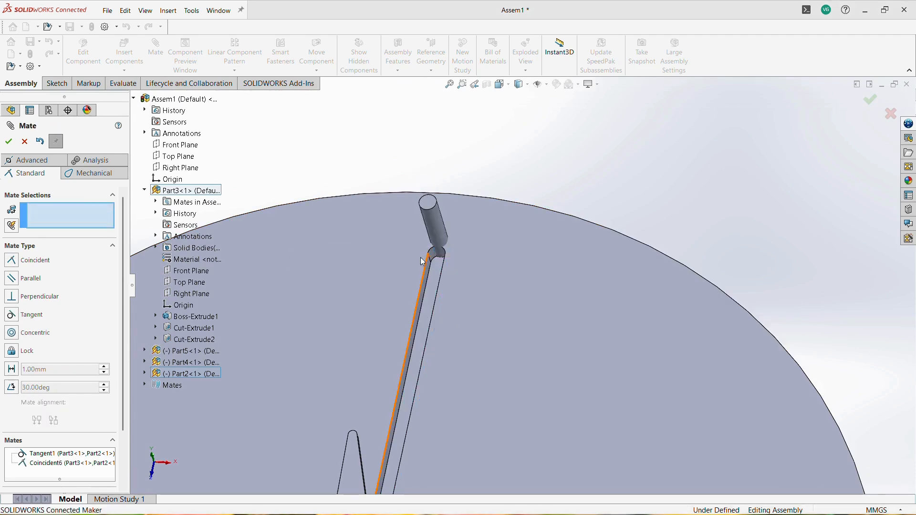
middle_click_drag(425, 278, 506, 325)
key("Escape")
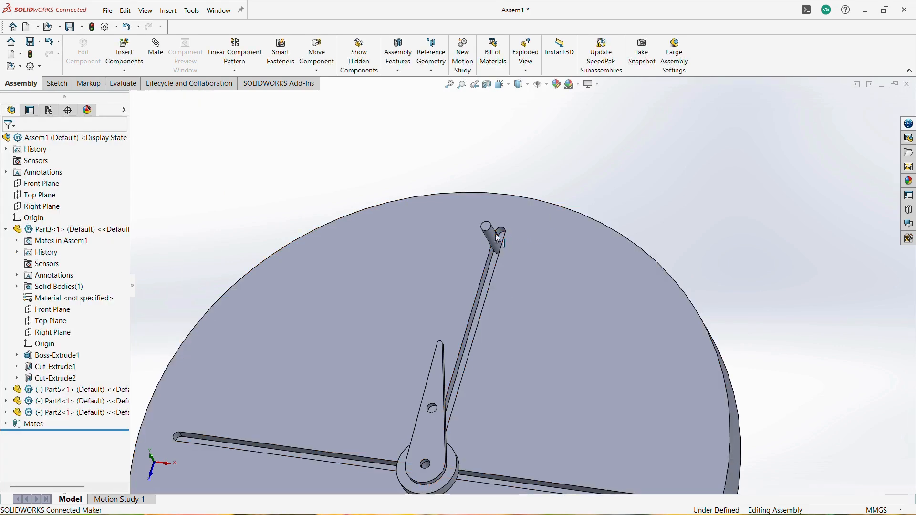
Step: Copy the pin beyond the disc's edge and mate the copy's cylindrical face tangent to the same slot's side wall
left_click_drag(566, 171, 570, 162, "ctrl")
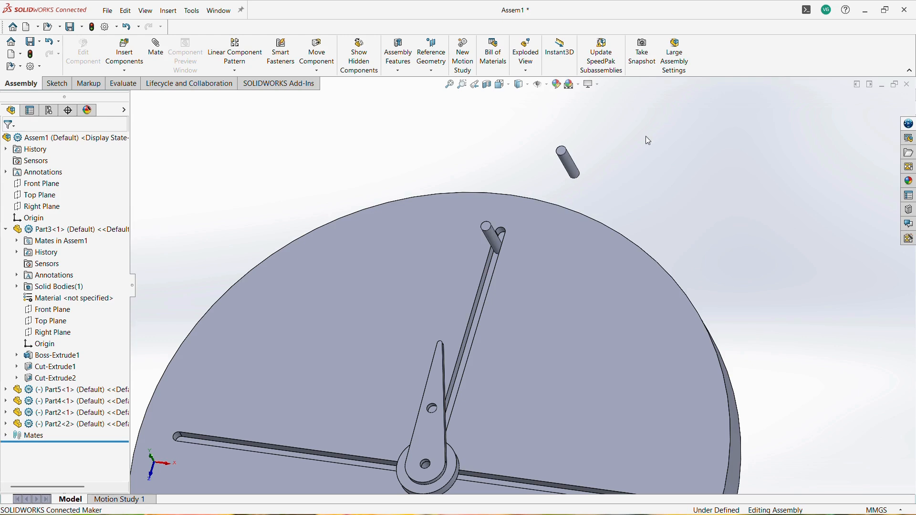
left_click(571, 164)
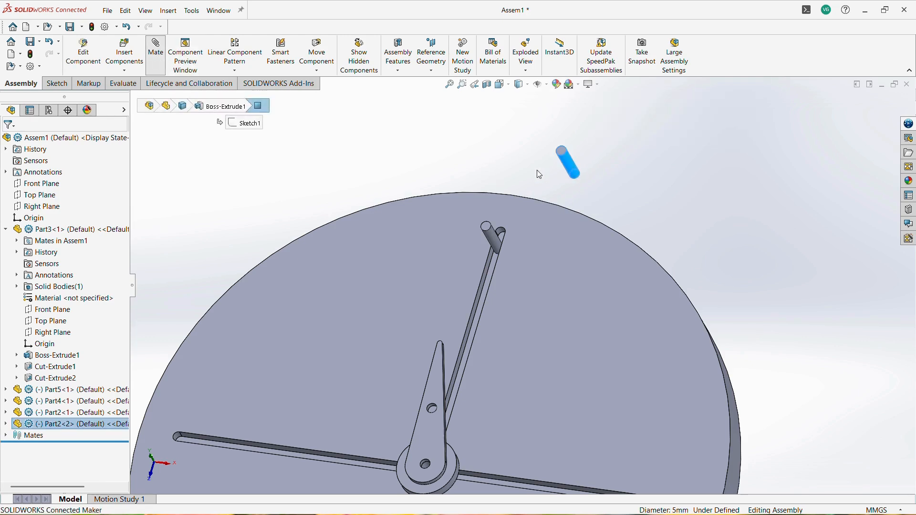
scroll(509, 329, "down", 5)
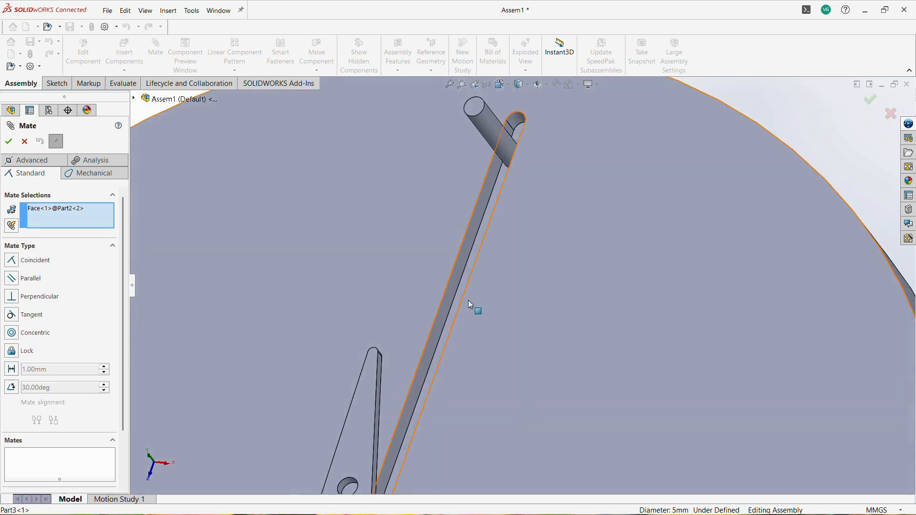
left_click(457, 285)
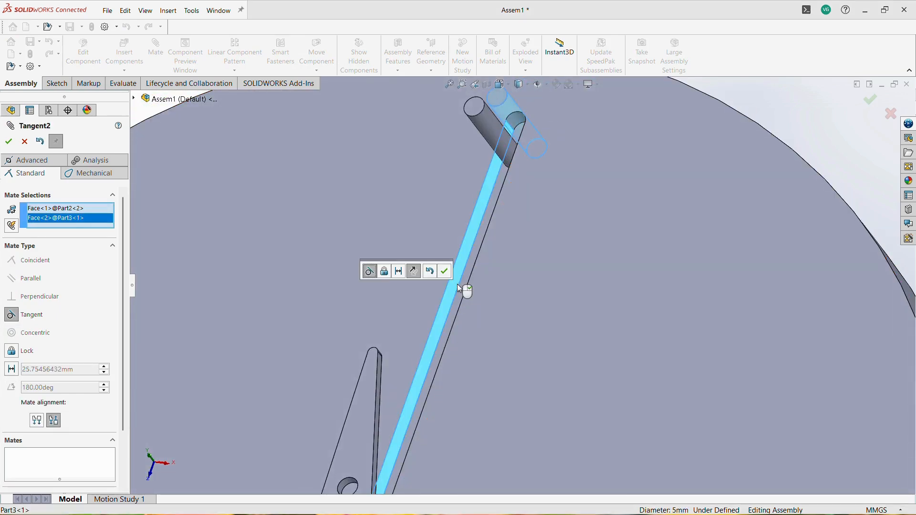
left_click(444, 271)
Step: Mate the copied pin's lower end face coincident with the slot's floor and finish mating
left_click(469, 89)
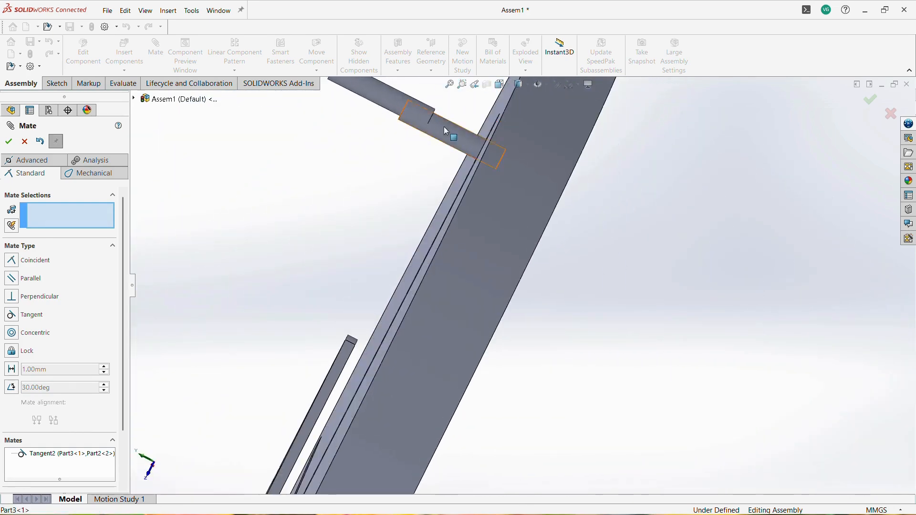
scroll(440, 134, "down", 6)
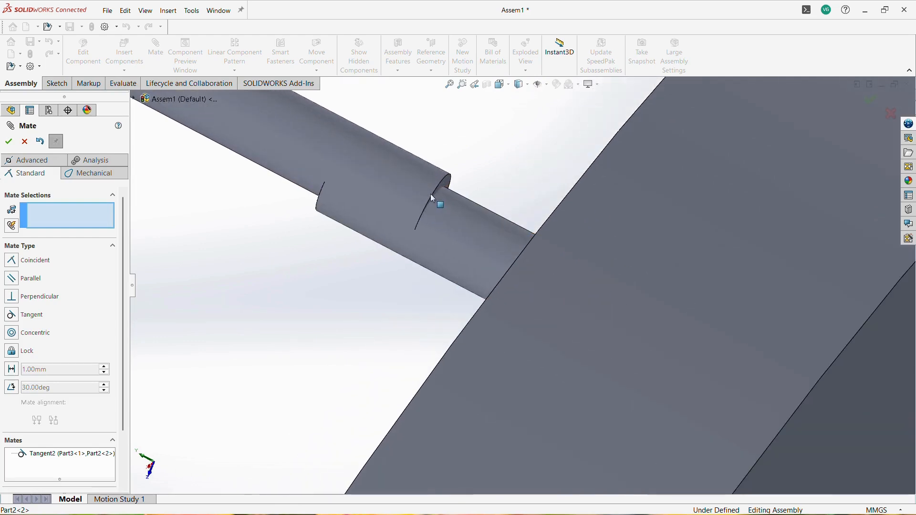
left_click(444, 187)
scroll(429, 257, "up", 5)
middle_click_drag(438, 262, 496, 344)
left_click(487, 338)
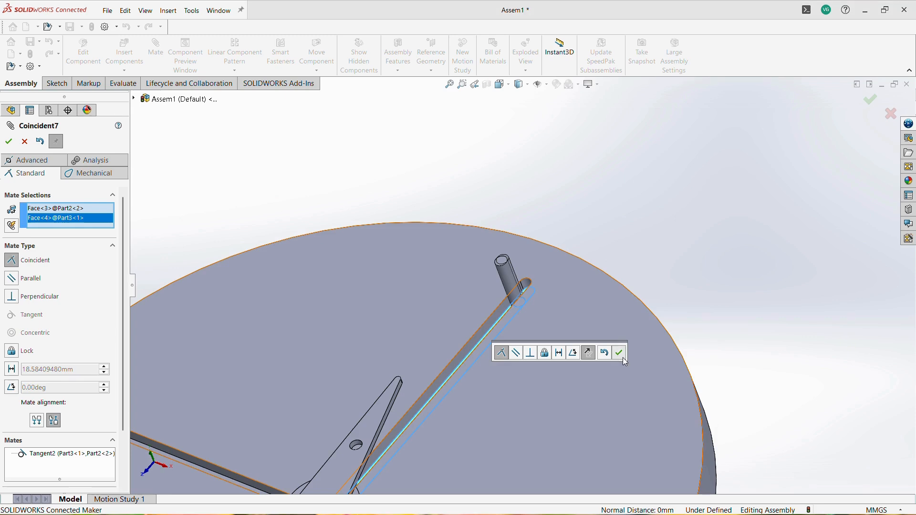
left_click(618, 353)
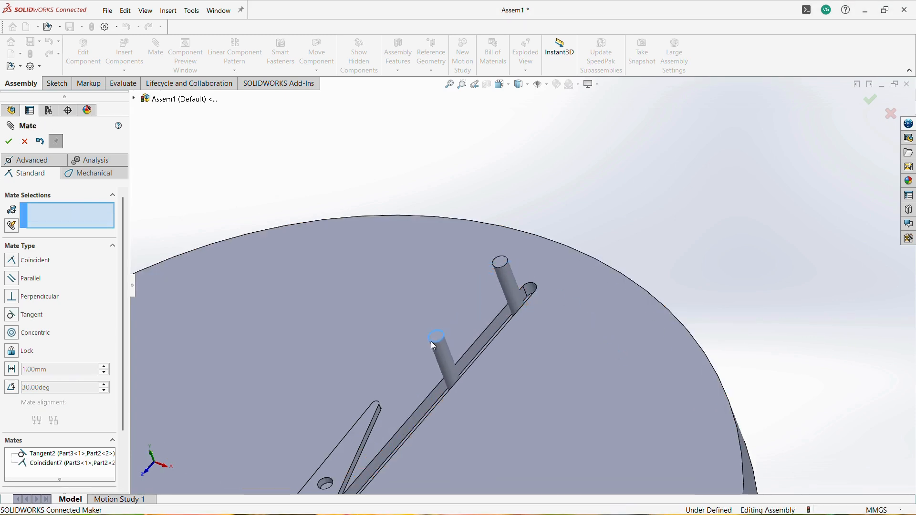
scroll(431, 401, "up", 4)
mouse_move(466, 364)
middle_mouse_down()
mouse_move(466, 379)
mouse_move(464, 366)
middle_mouse_up()
scroll(434, 413, "down", 2)
key("Escape")
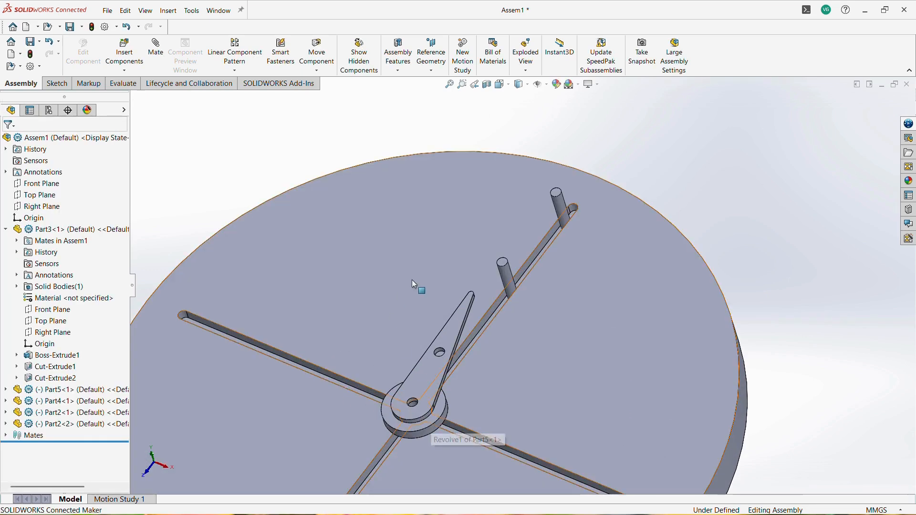
Step: Insert the two-eyed link Part6 into the assembly, placing it beyond the disc's edge
left_click(145, 55)
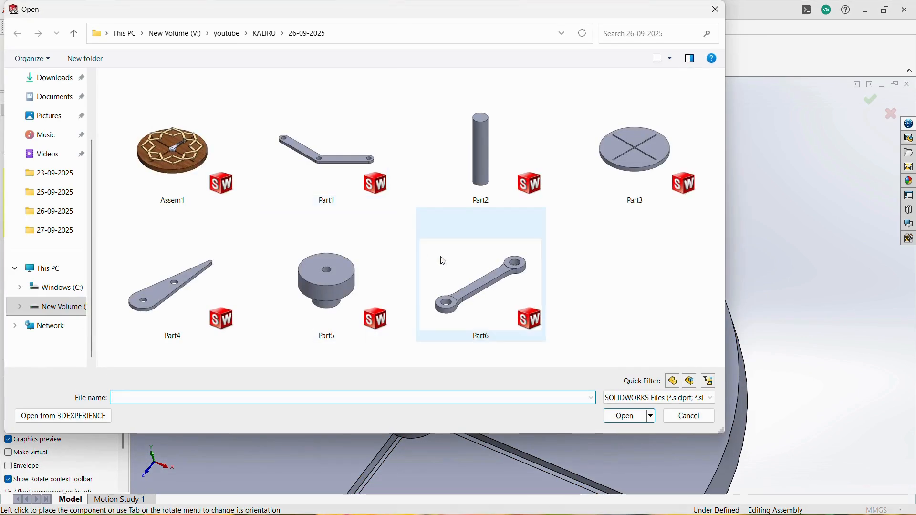
left_click(490, 280)
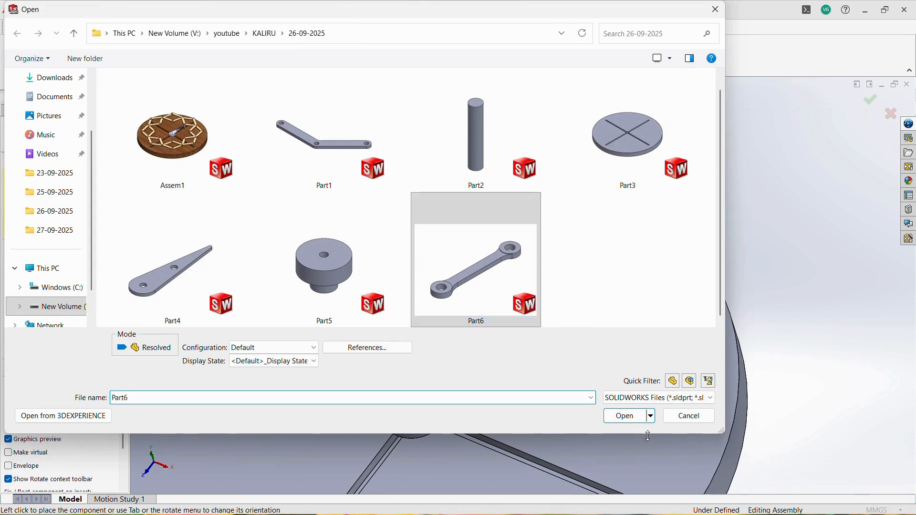
left_click(629, 417)
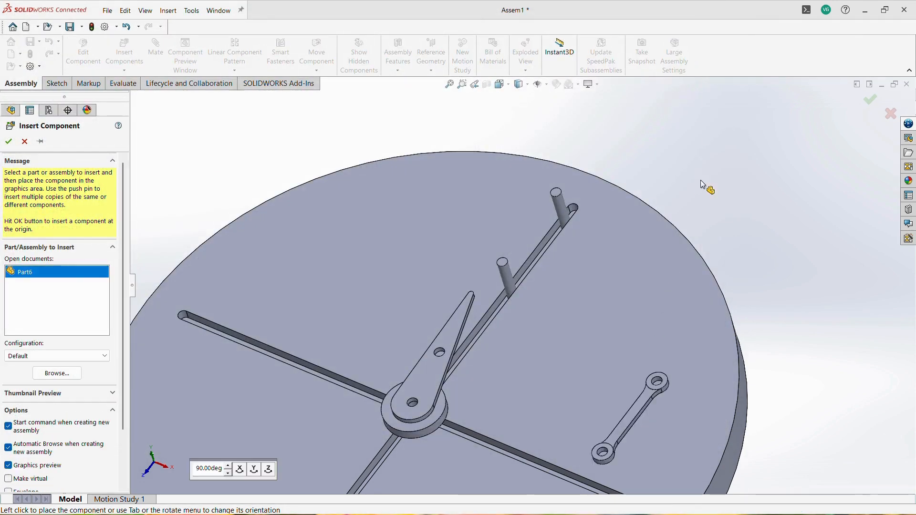
left_click(697, 193)
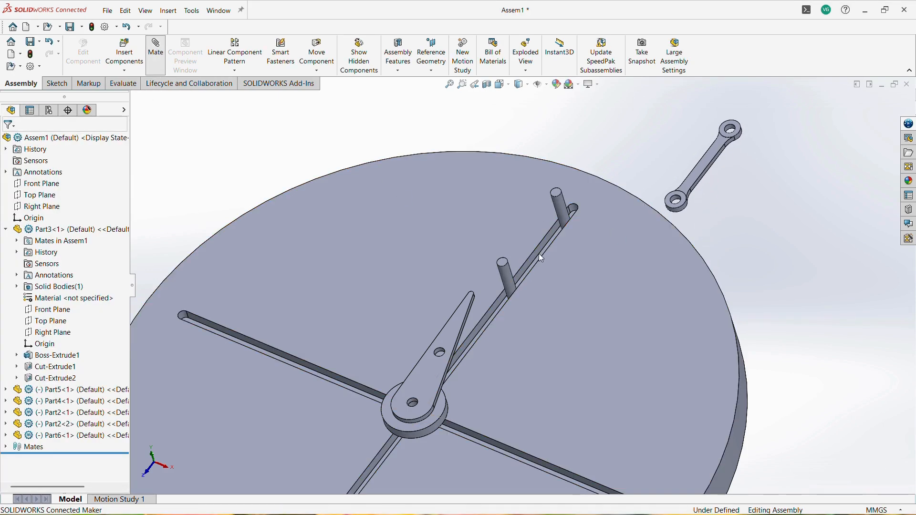
Step: Mate the hole at one end of the link concentric with the pointer's middle hole
scroll(611, 241, "down", 3)
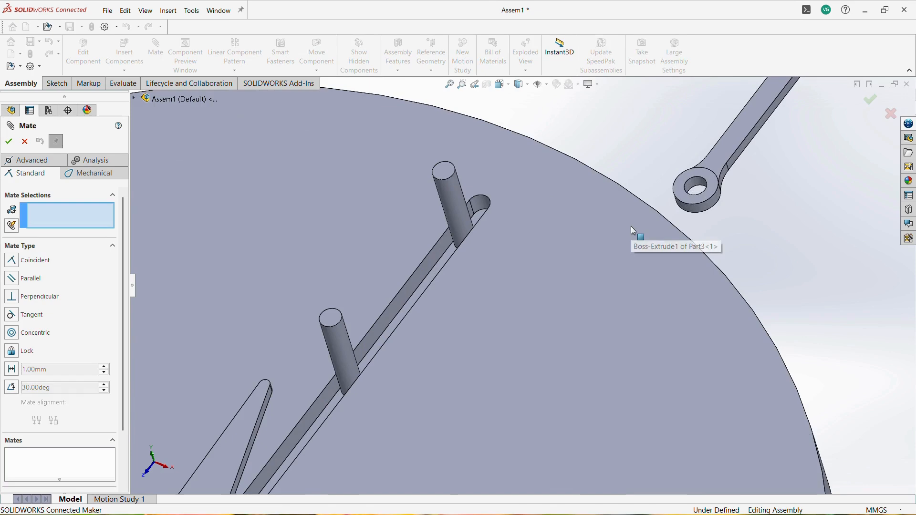
left_click(687, 195)
scroll(421, 393, "up", 4)
scroll(402, 375, "down", 4)
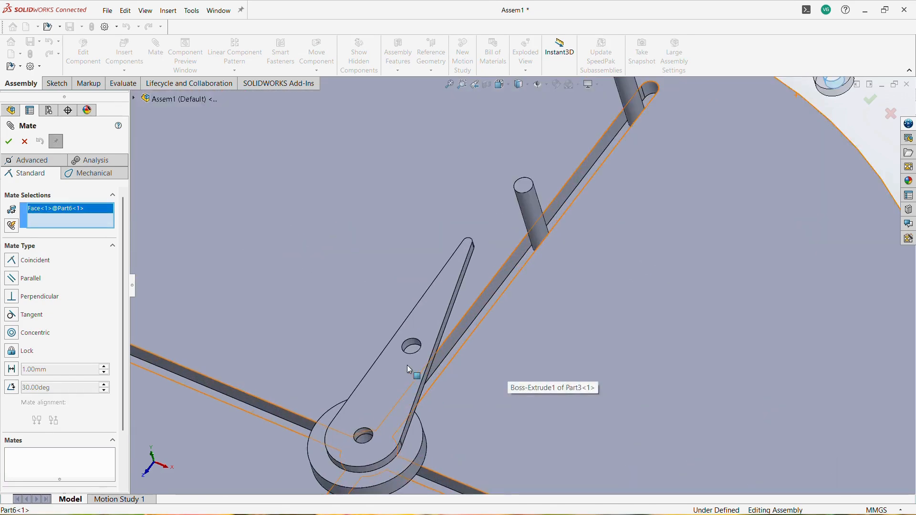
left_click(409, 345)
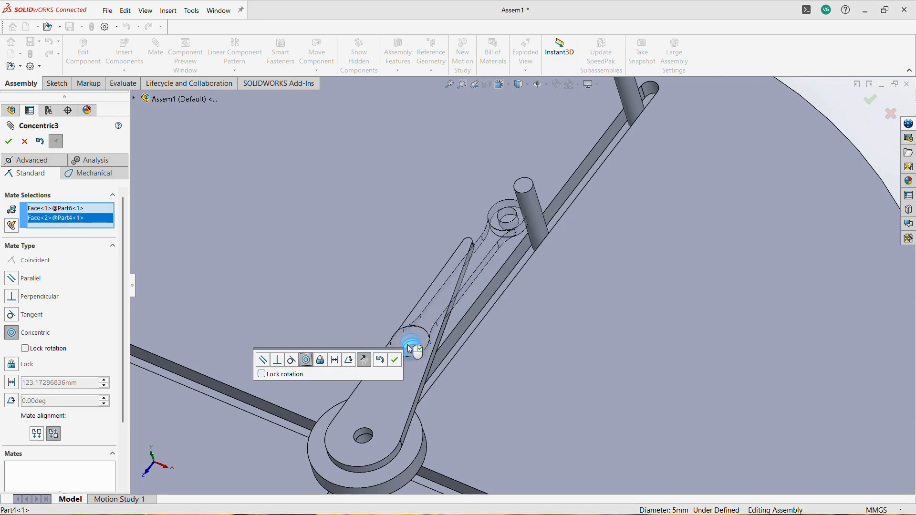
left_click(395, 361)
Step: Move the link clear of the pointer and mate its underside coincident with the pointer's top face
middle_click_drag(456, 316, 422, 325)
left_click_drag(424, 324, 398, 289)
middle_click_drag(413, 348, 382, 313)
scroll(365, 325, "down", 3)
scroll(406, 305, "down", 2)
left_click(409, 272)
middle_click_drag(409, 272, 491, 305)
left_click(492, 306)
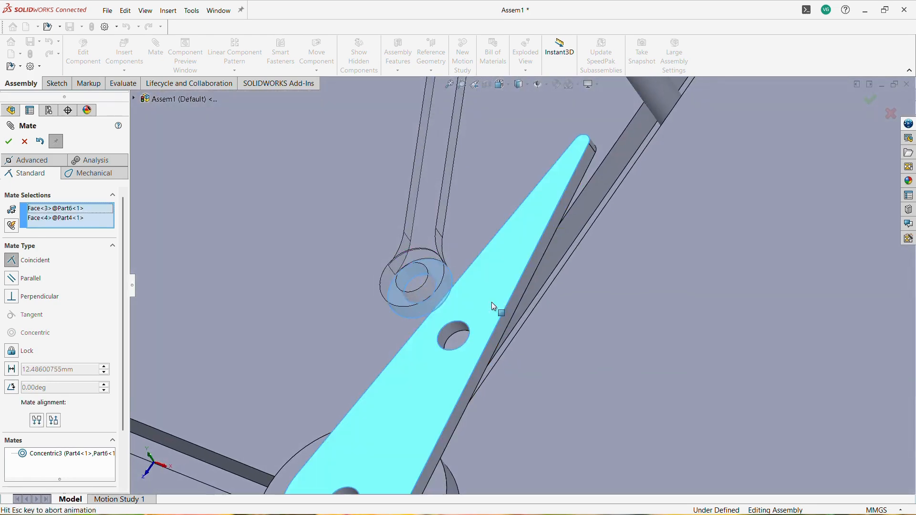
left_click(622, 318)
Step: Mate the hole at the link's free end concentric with the slot pin nearer the hub
scroll(538, 369, "up", 5)
scroll(545, 230, "down", 5)
left_click(463, 179)
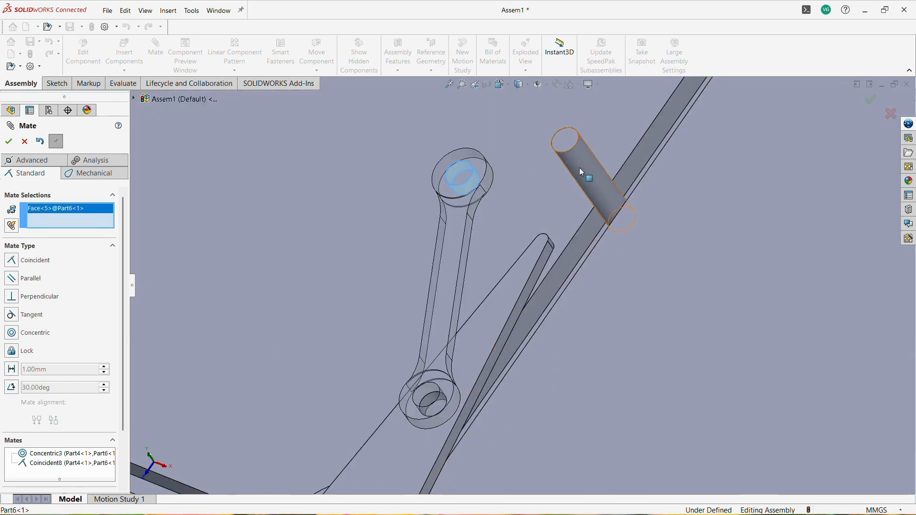
left_click(579, 167)
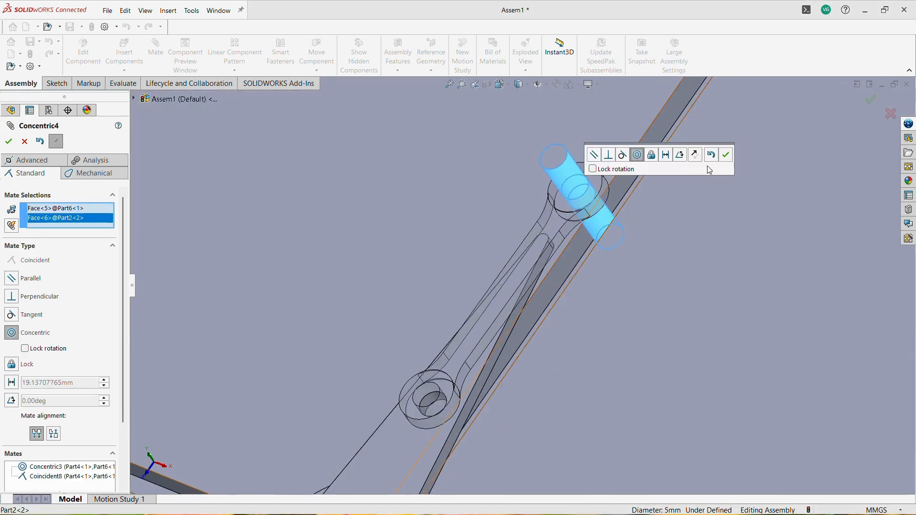
left_click(725, 158)
scroll(560, 300, "up", 8)
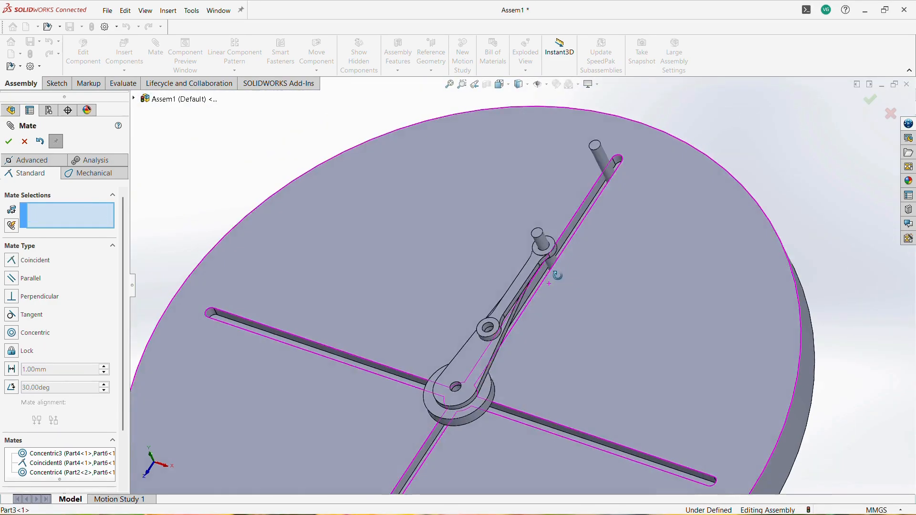
scroll(581, 321, "up", 5)
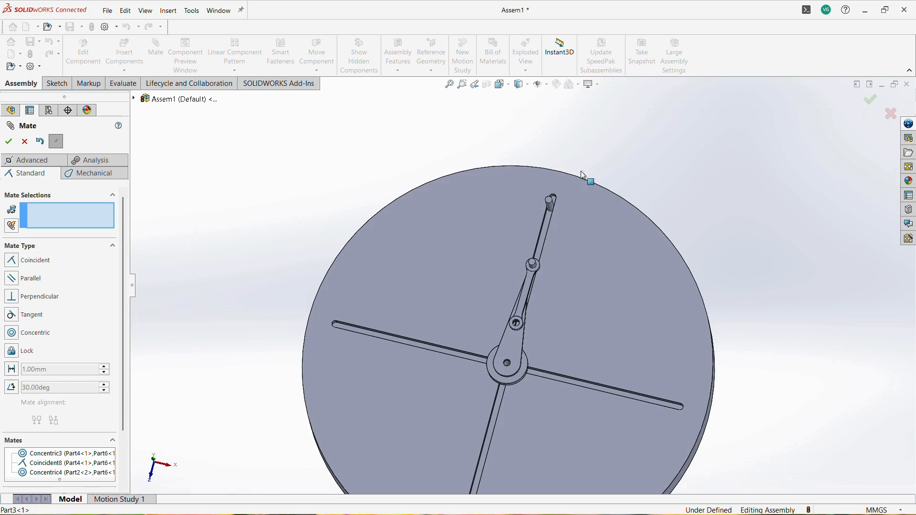
Step: Insert the bent three-hole link Part1 into the assembly, placing it beyond the disc's upper edge
middle_click_drag(532, 360, 615, 204)
key("Escape")
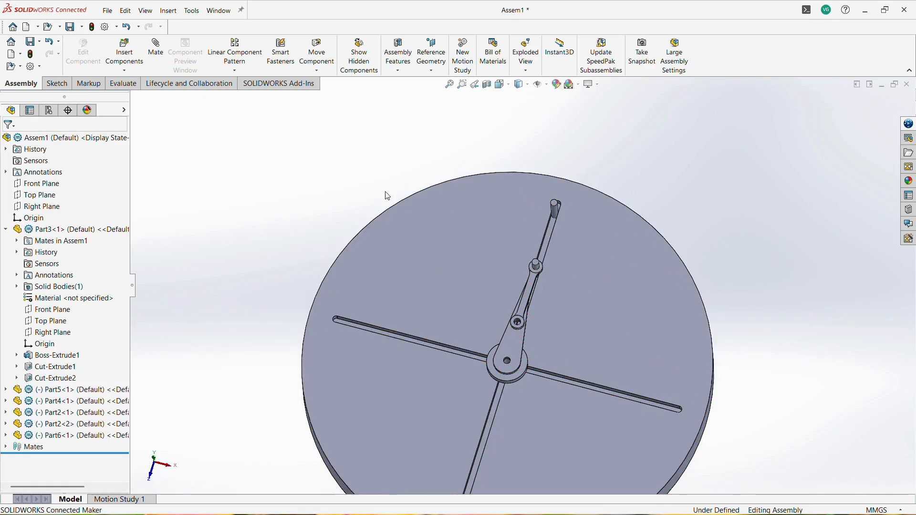
left_click(132, 50)
left_click(325, 165)
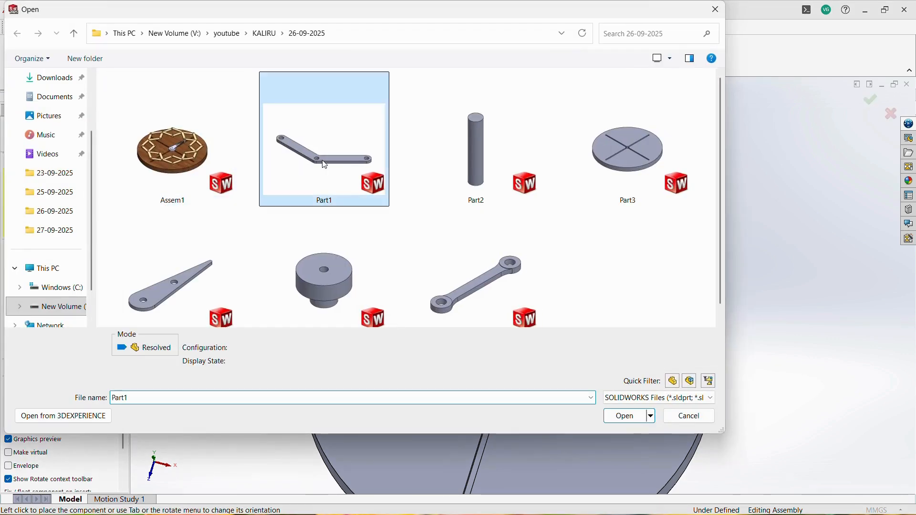
left_click(626, 419)
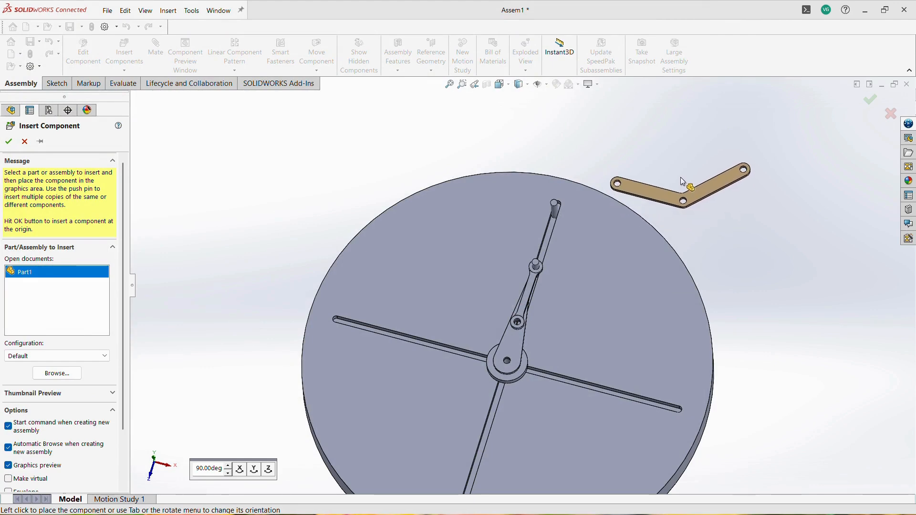
left_click(681, 178)
Step: Rotate the bent link freely so its bend points outward, away from the disc's centre
middle_click_drag(665, 229, 610, 275)
middle_click_drag(628, 221, 628, 199)
scroll(628, 196, "up", 1)
scroll(644, 107, "down", 1)
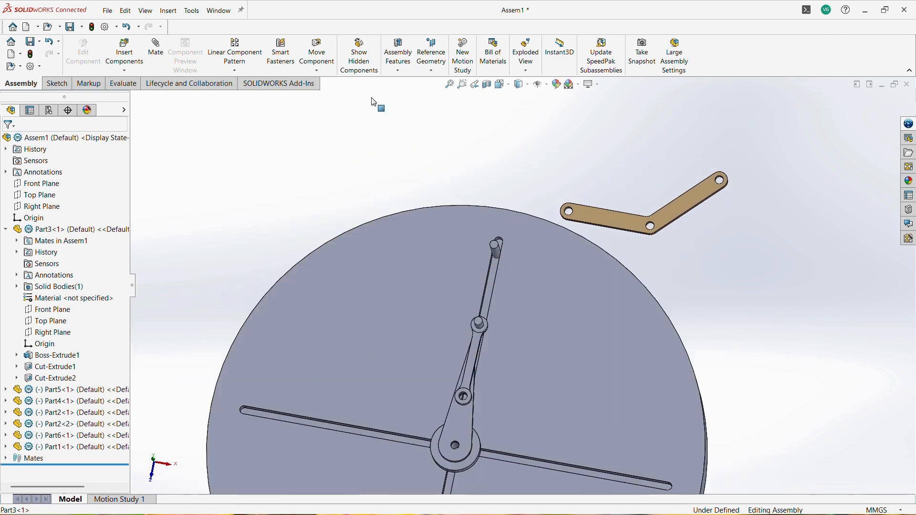
left_click(316, 75)
left_click(334, 94)
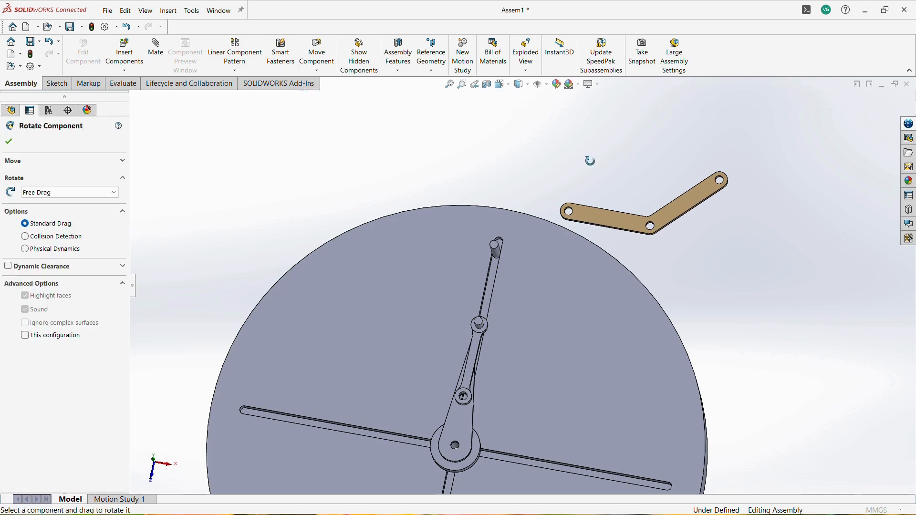
left_click_drag(661, 208, 590, 257)
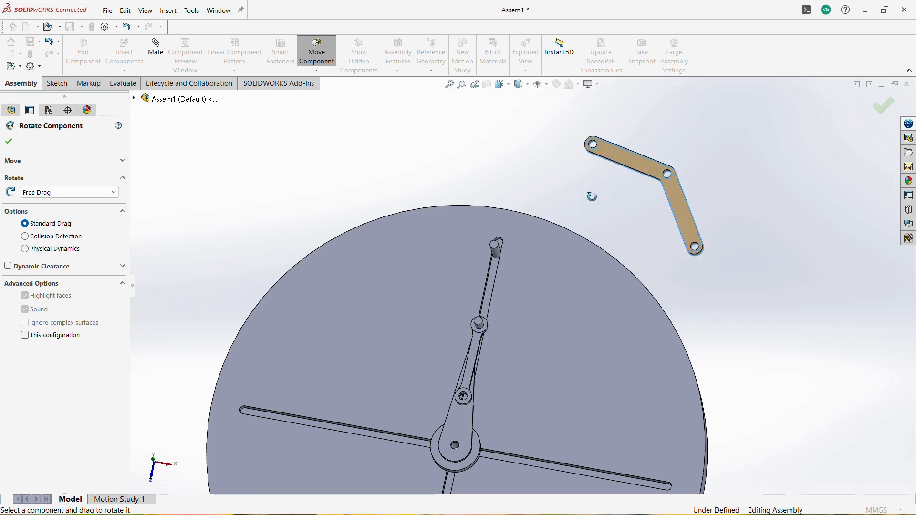
key("Escape")
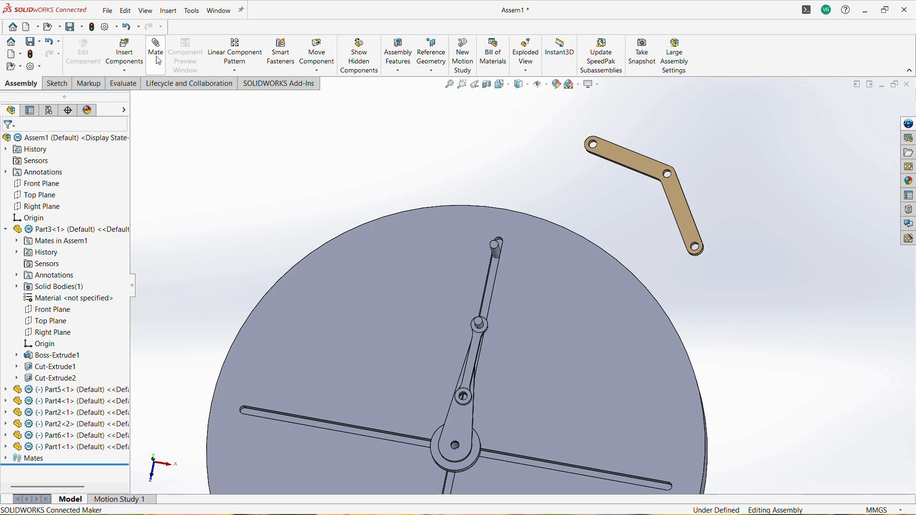
Step: Mate the bent link's end hole concentric with the slot pin farther from the hub
left_click(497, 251)
scroll(618, 128, "down", 3)
scroll(571, 171, "down", 2)
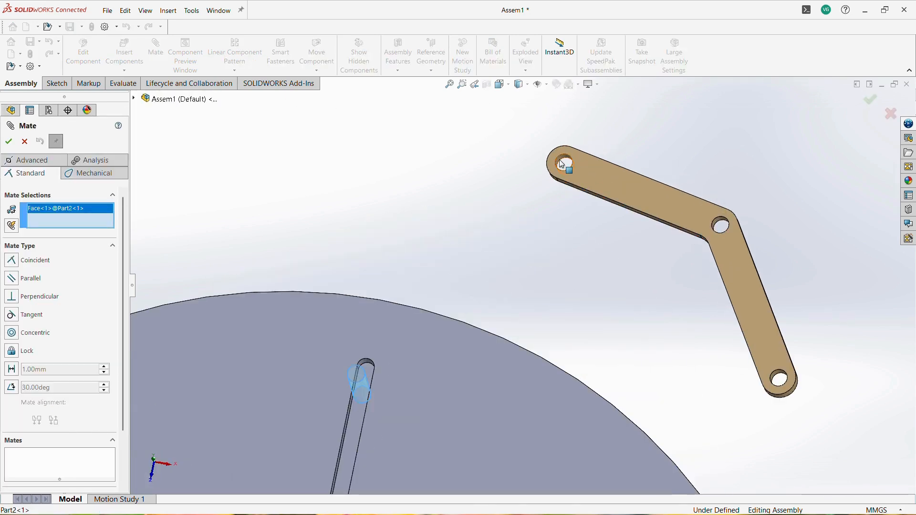
left_click(560, 160)
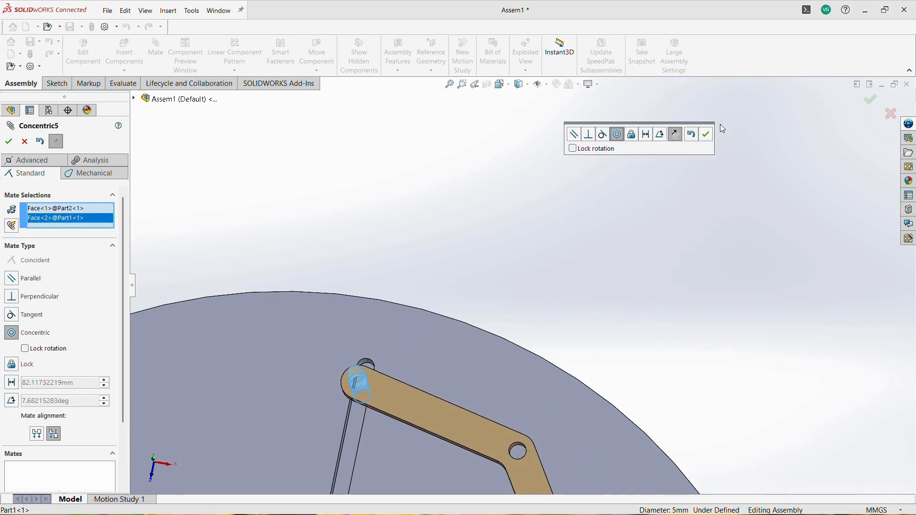
left_click(707, 135)
Step: Mate the bent link's top face coincident with the outer slot pin's top face
middle_click_drag(511, 306, 436, 328)
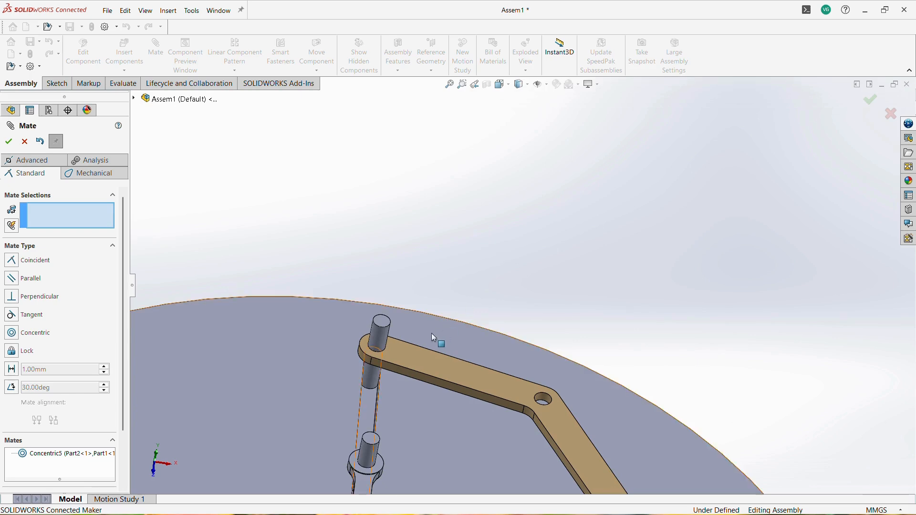
left_click(414, 355)
left_click(381, 323)
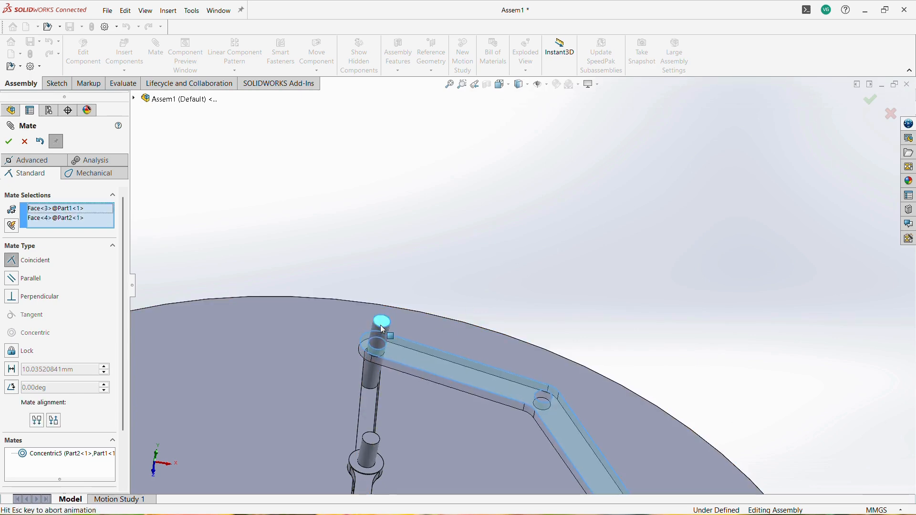
left_click(369, 342)
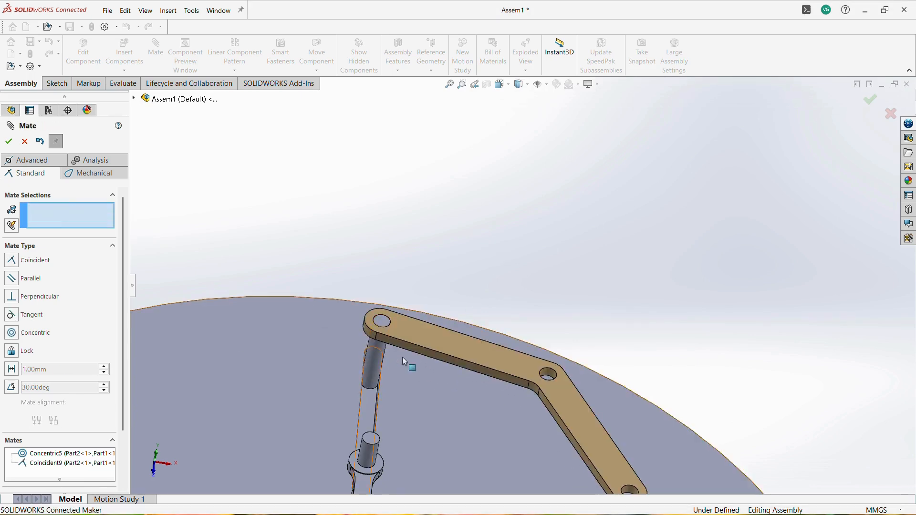
scroll(513, 330, "up", 3)
middle_click_drag(513, 330, 501, 396)
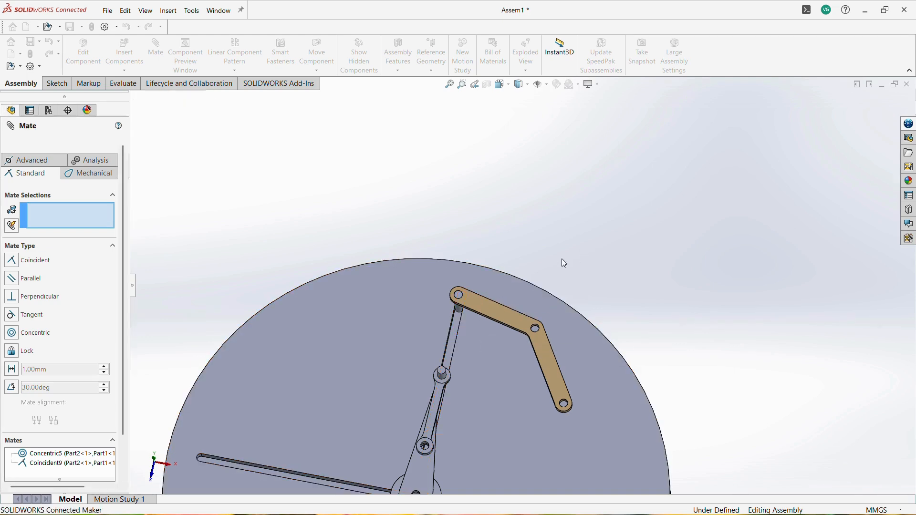
key("Escape")
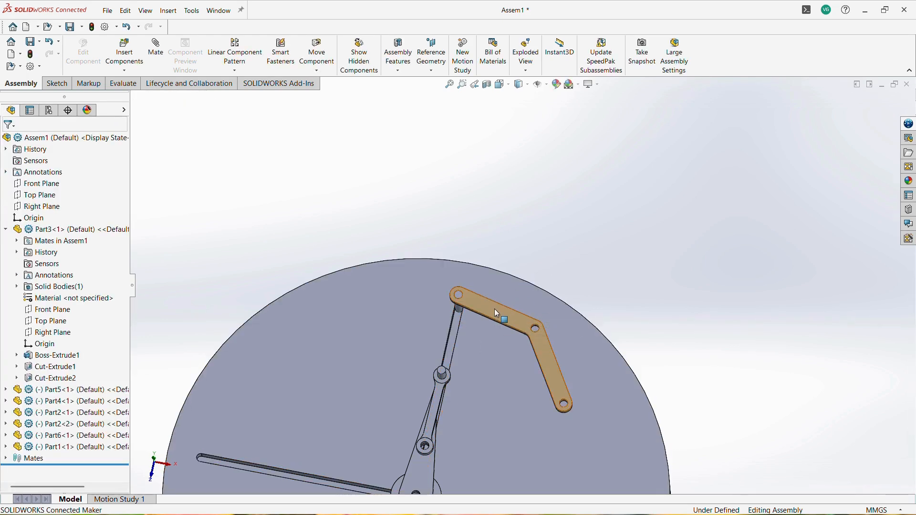
Step: Create a second copy of the bent link Part1, placing it beyond the disc's edge
left_click_drag(494, 309, 596, 231, "ctrl")
left_click(539, 225)
scroll(499, 352, "down", 2)
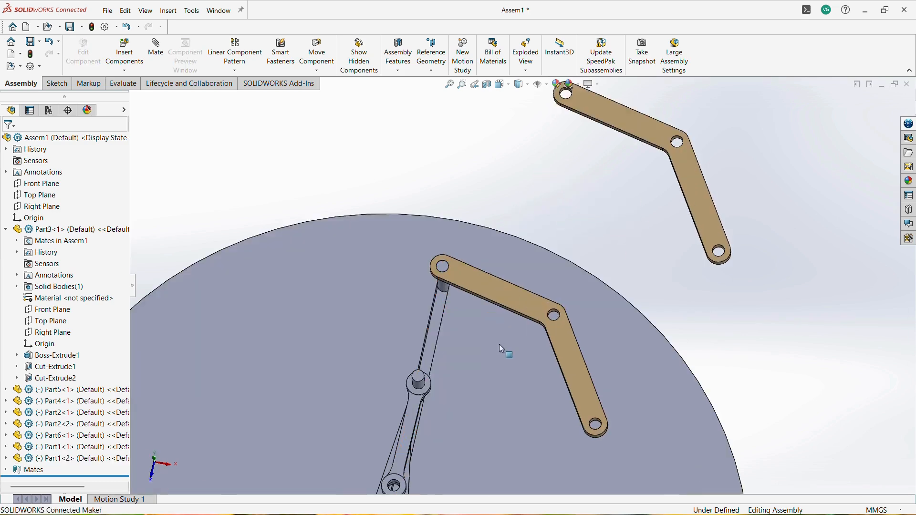
scroll(506, 187, "up", 2)
scroll(553, 143, "down", 2)
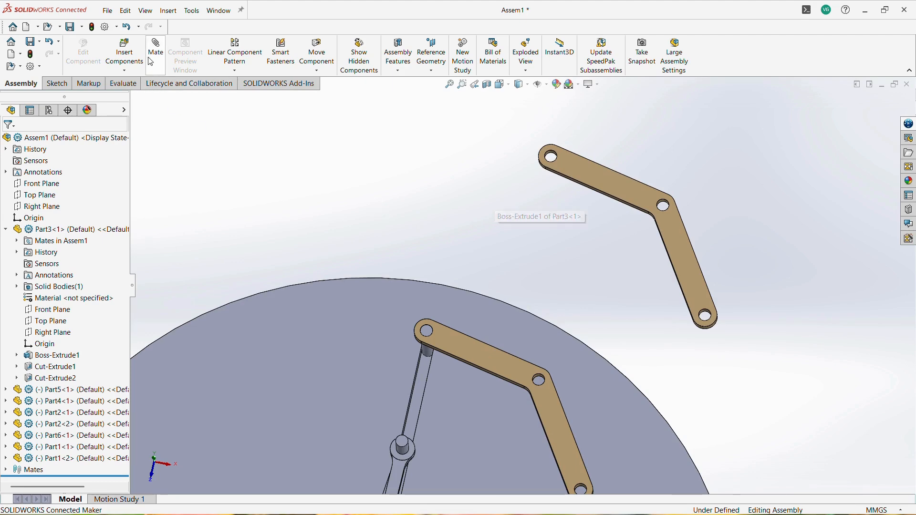
Step: Mate the copied bent link's end hole concentric with the slot pin nearer the hub
scroll(558, 164, "down", 3)
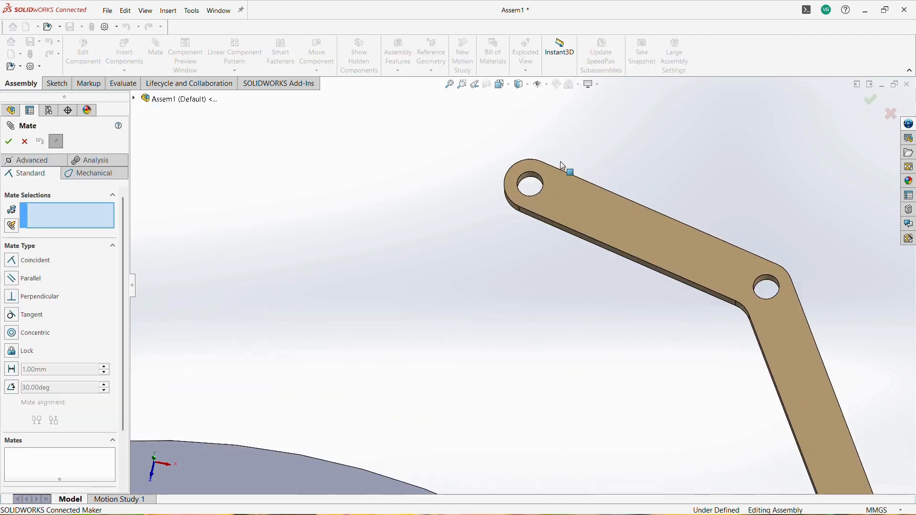
left_click(528, 181)
scroll(480, 334, "up", 4)
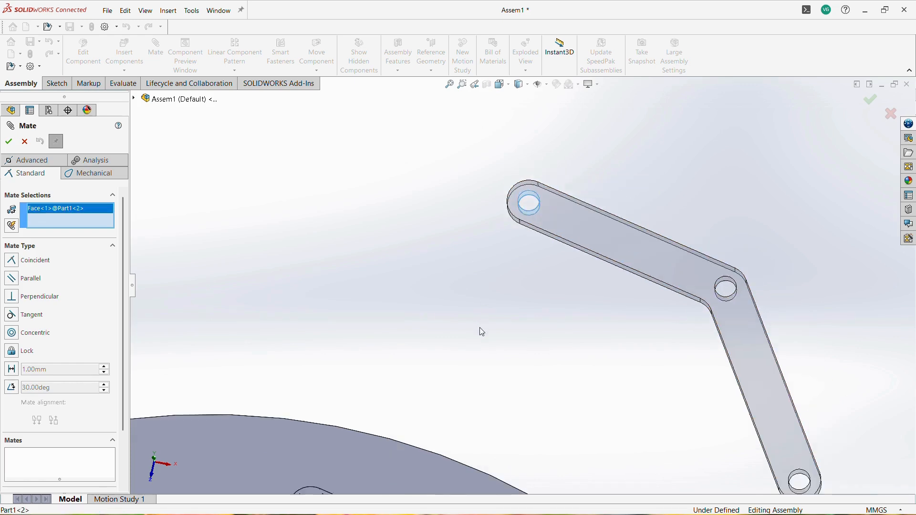
scroll(485, 366, "down", 2)
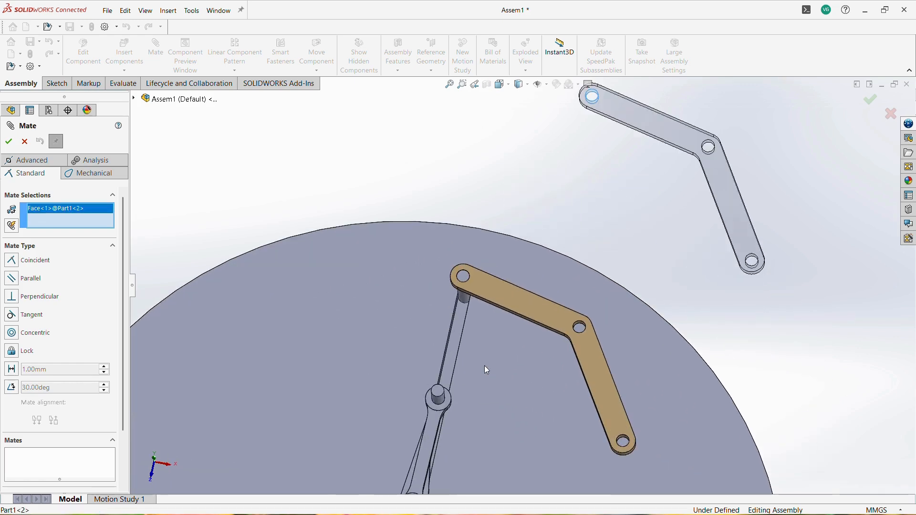
left_click(441, 405)
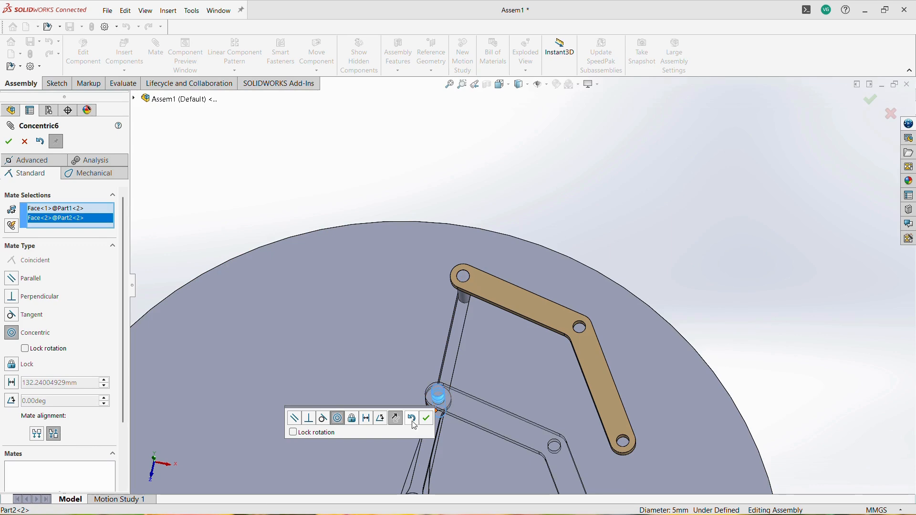
left_click(426, 419)
Step: Mate the middle holes of the two bent links concentric with each other
scroll(563, 467, "down", 3)
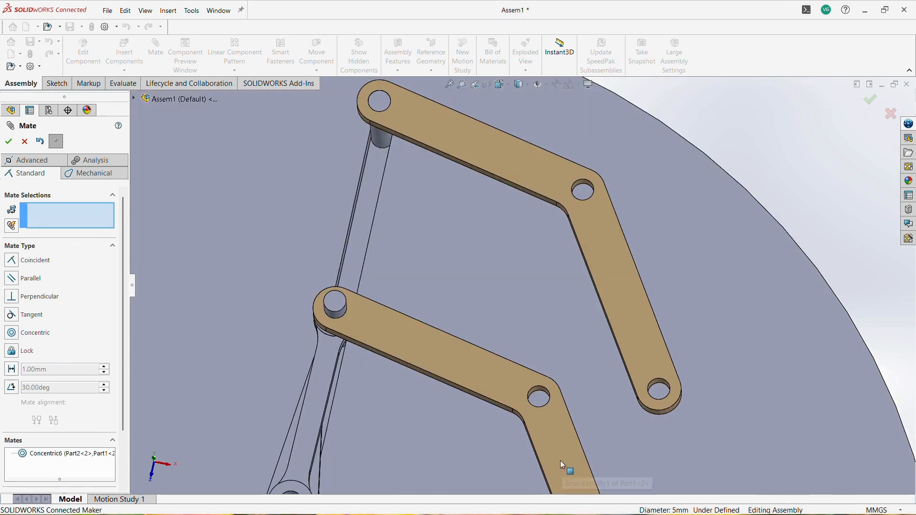
left_click(538, 392)
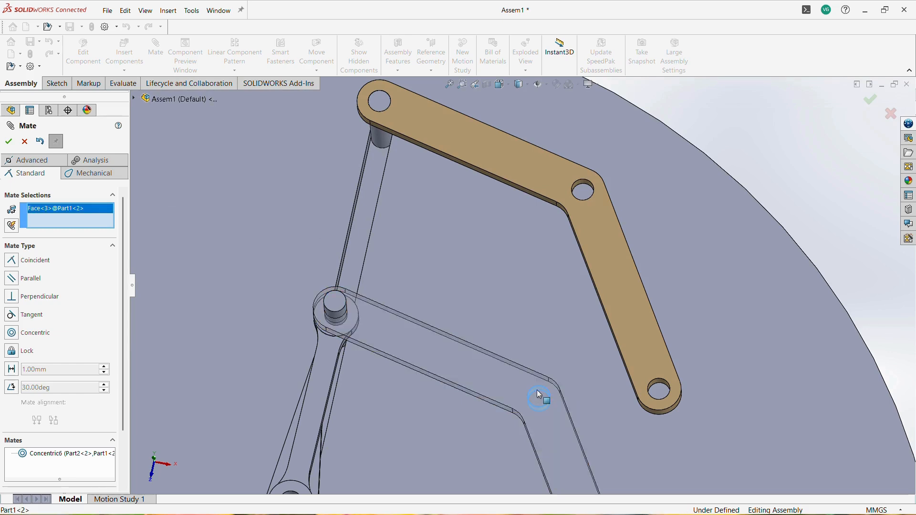
left_click(577, 185)
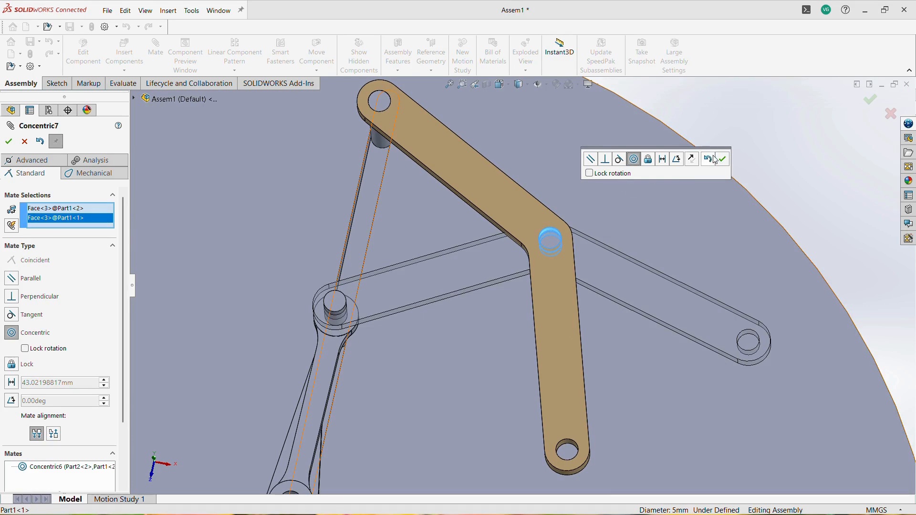
left_click(722, 159)
Step: Mate the copied bent link's top face coincident with the underside of the first bent link
middle_click_drag(607, 268, 609, 228)
left_click(615, 291)
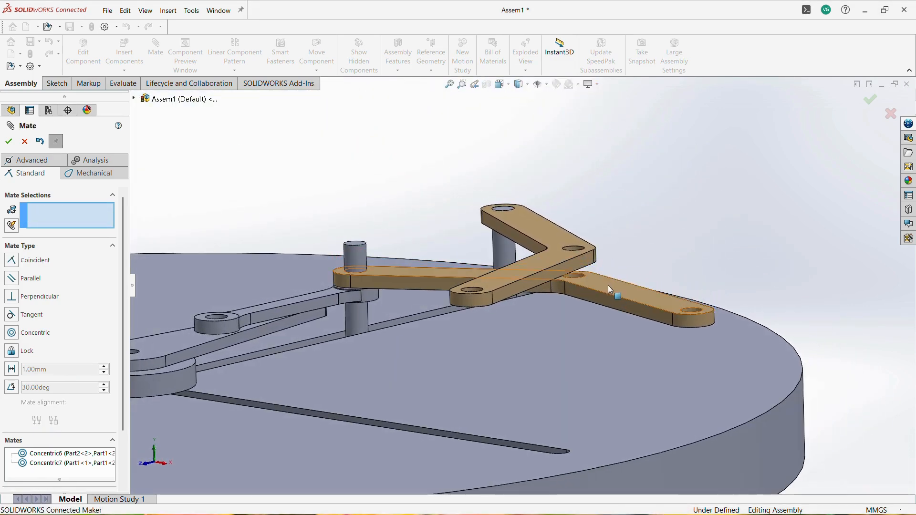
middle_click_drag(605, 284, 615, 237)
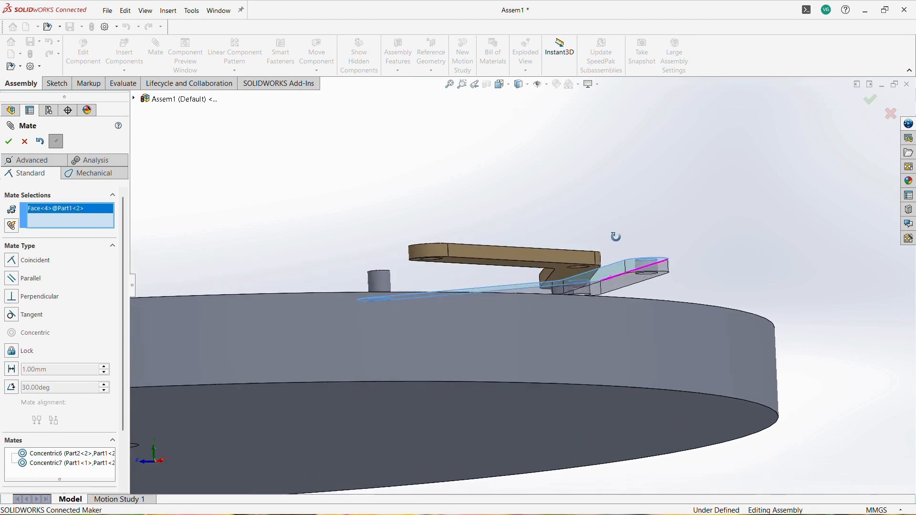
left_click(566, 276)
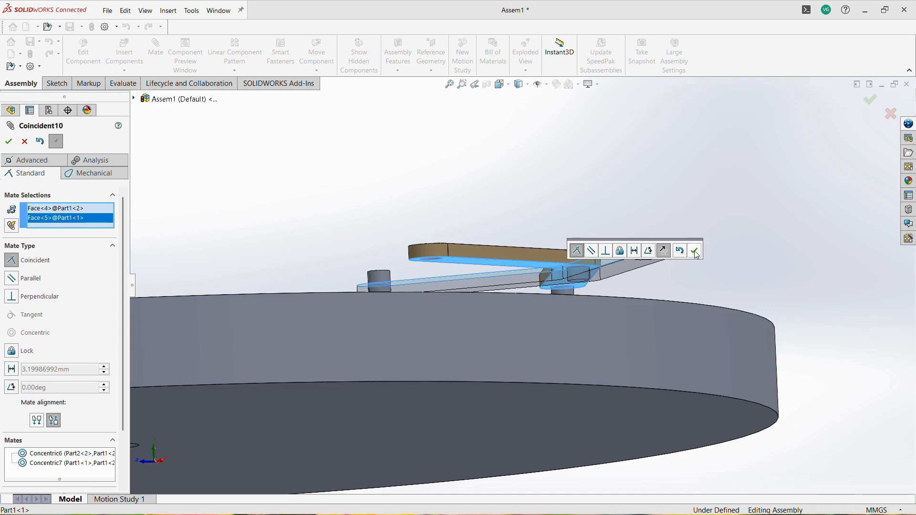
left_click(695, 251)
middle_click_drag(589, 307, 603, 384)
scroll(531, 380, "up", 2)
scroll(498, 239, "down", 2)
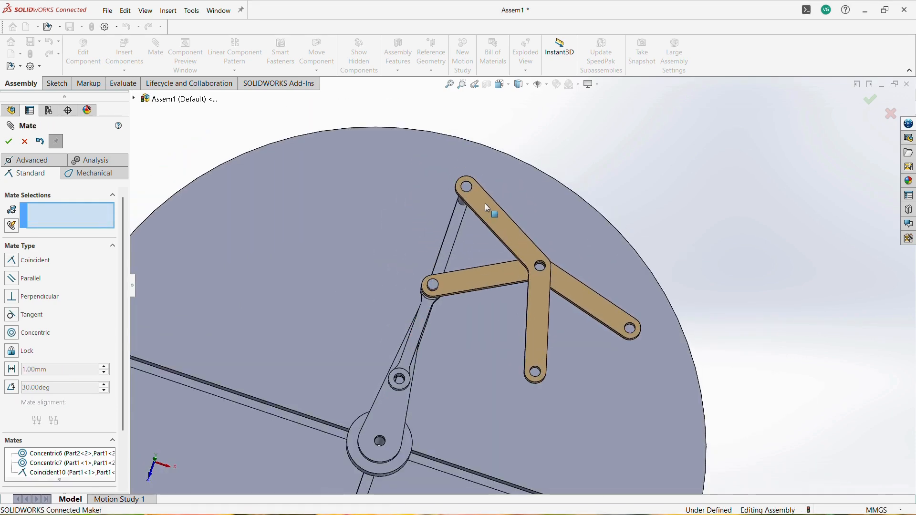
middle_click_drag(476, 267, 442, 215)
key("Escape")
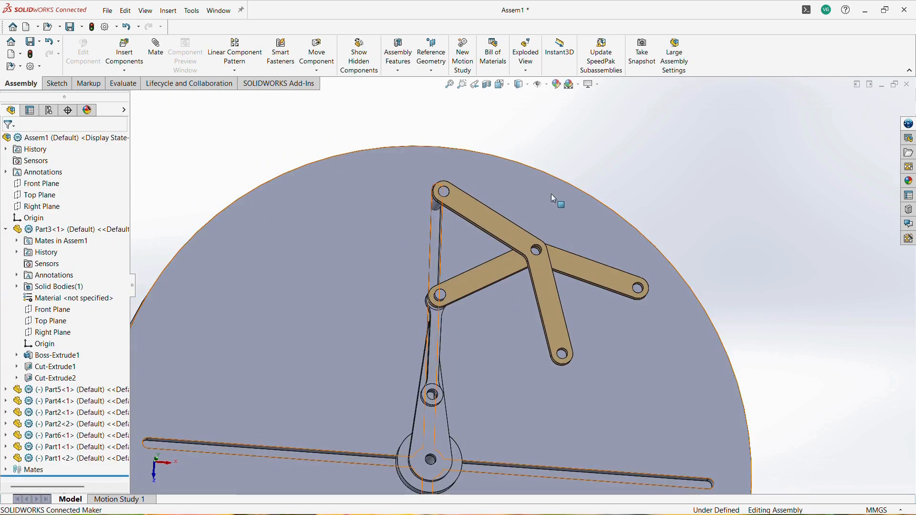
scroll(487, 351, "up", 5)
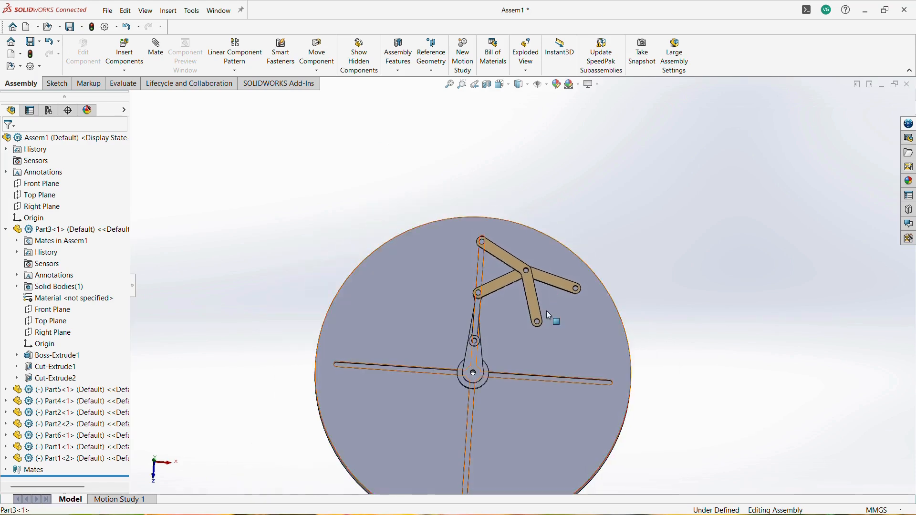
scroll(544, 297, "down", 3)
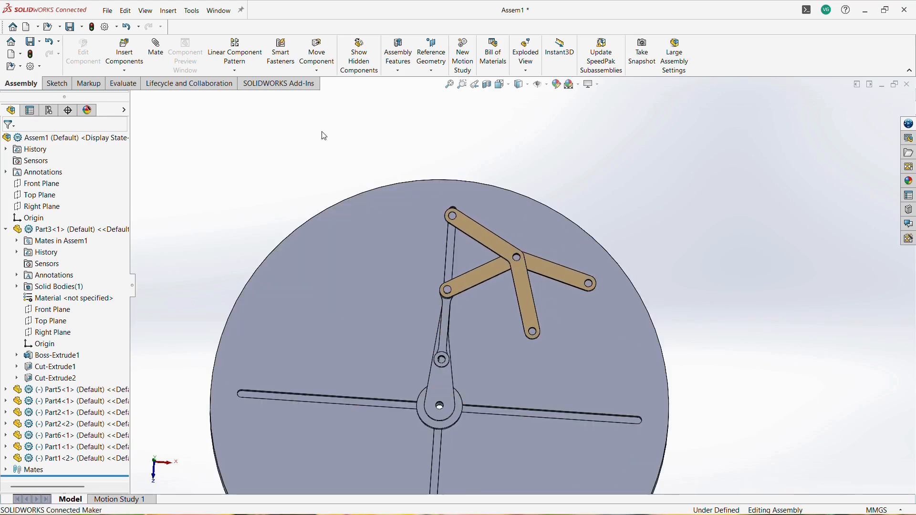
left_click(246, 75)
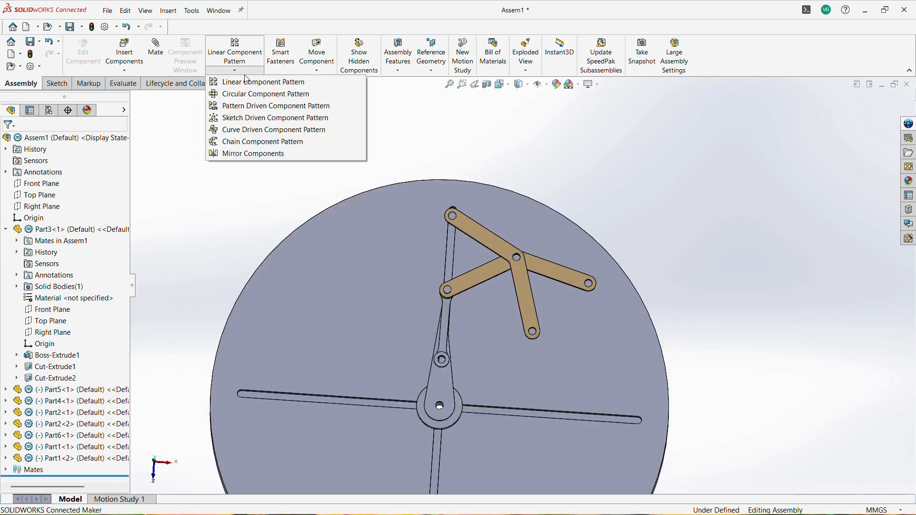
left_click(253, 153)
left_click(64, 279)
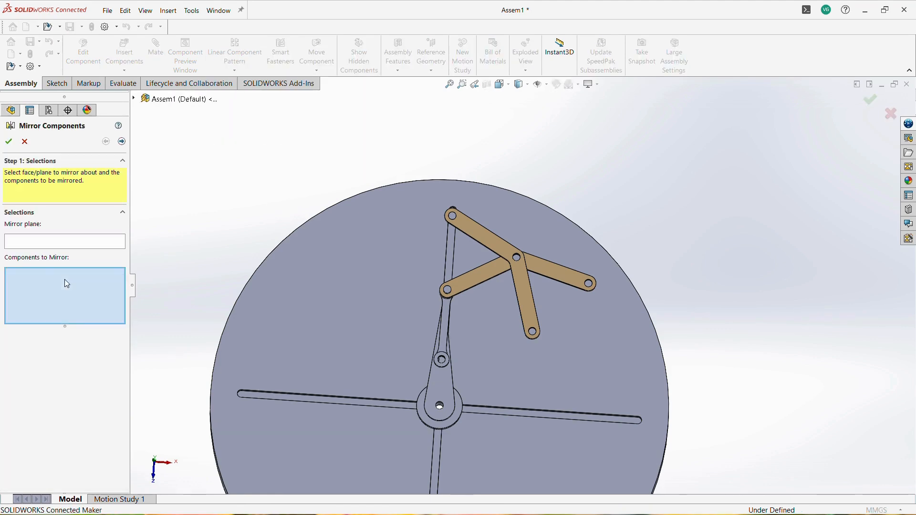
left_click(523, 299)
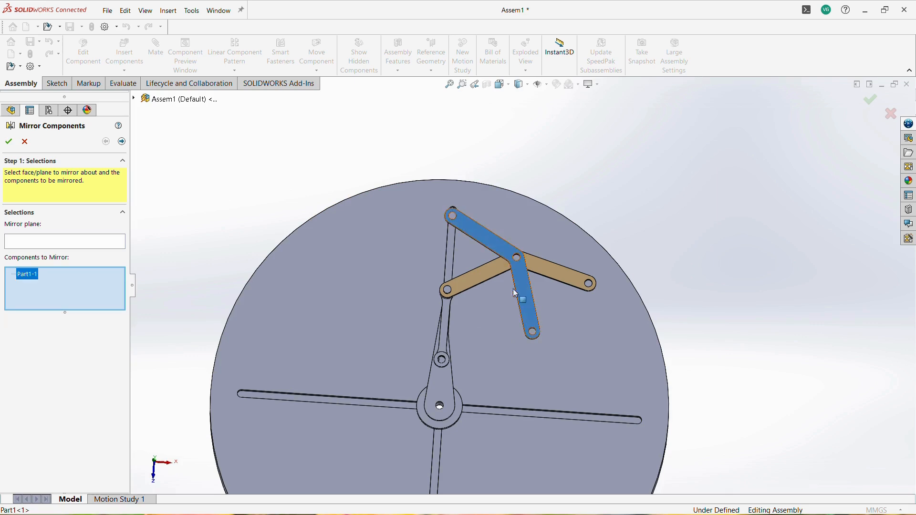
left_click(492, 273)
left_click(71, 242)
middle_click_drag(463, 274, 494, 107)
scroll(499, 247, "down", 5)
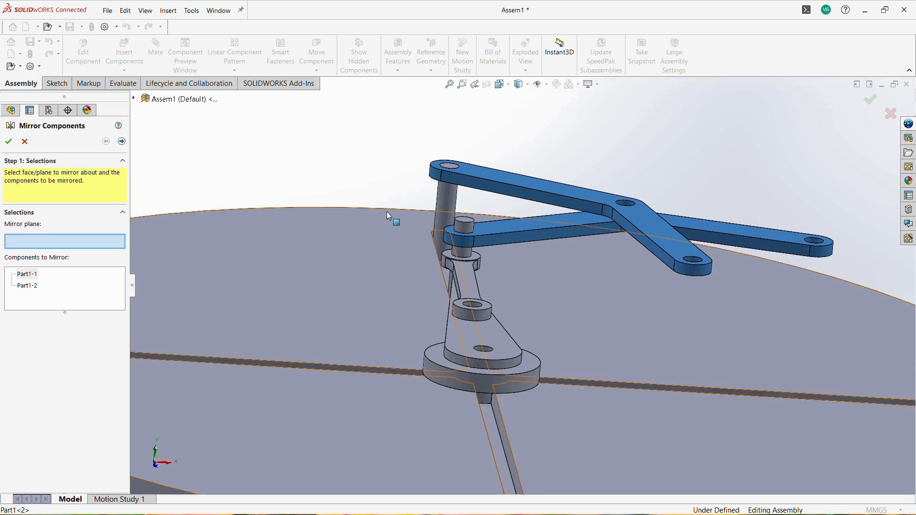
key("Escape")
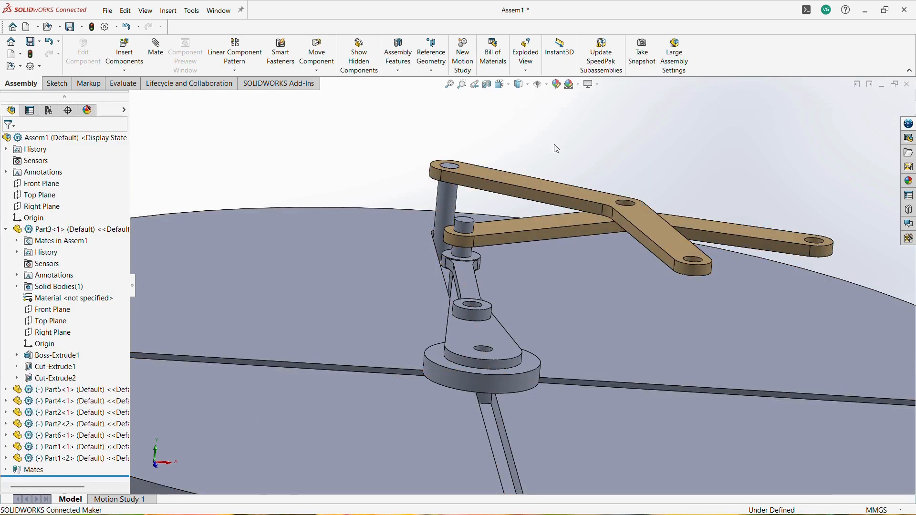
Step: Create a third copy of the bent link Part1, placing it clear of the disc's edge
scroll(521, 227, "up", 3)
middle_click_drag(521, 227, 498, 310)
scroll(585, 199, "up", 2)
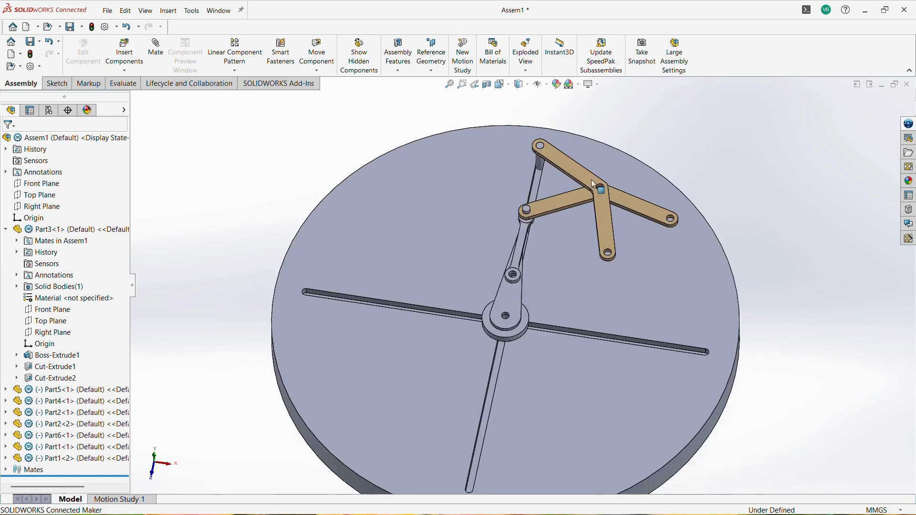
scroll(572, 198, "down", 3)
scroll(537, 184, "up", 2)
left_click_drag(526, 213, 585, 114, "ctrl")
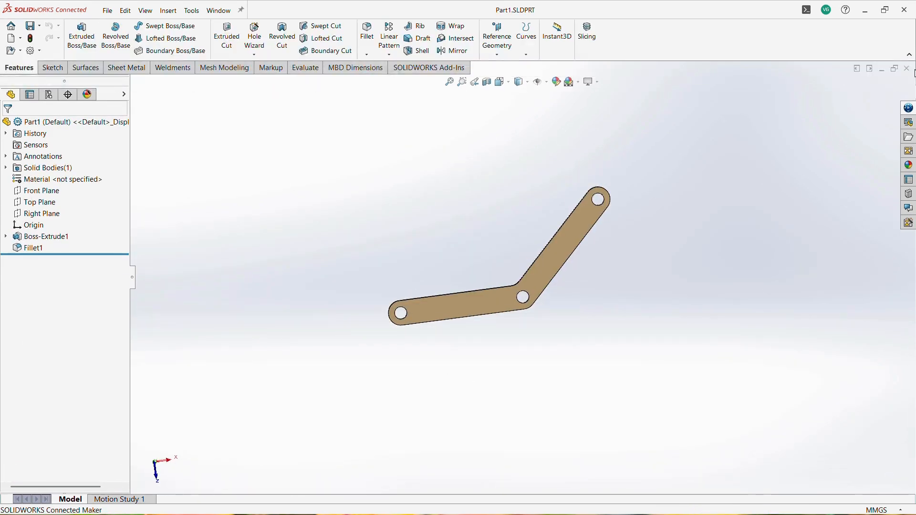
scroll(680, 184, "up", 4)
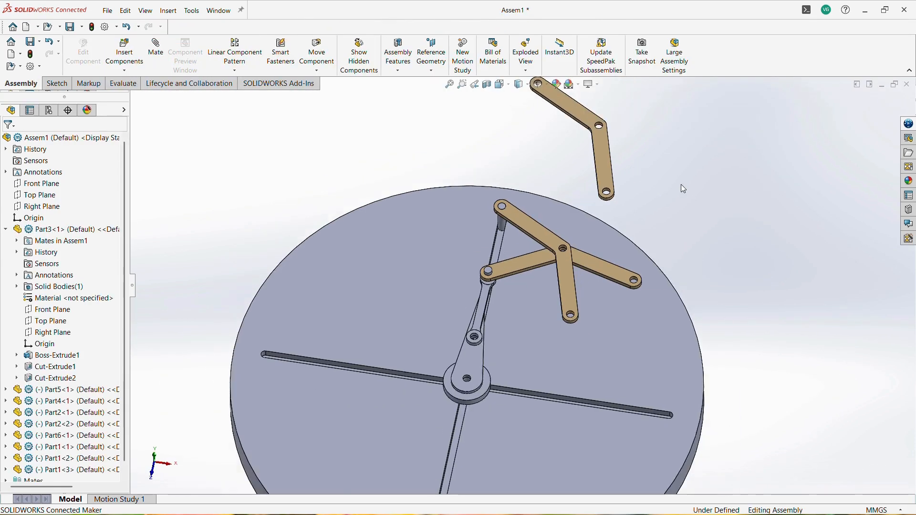
Step: Rotate the new bent link so one end hole faces the outer slot pin, and move it to the open side of the slot
middle_click_drag(552, 185, 545, 236)
scroll(548, 200, "down", 2)
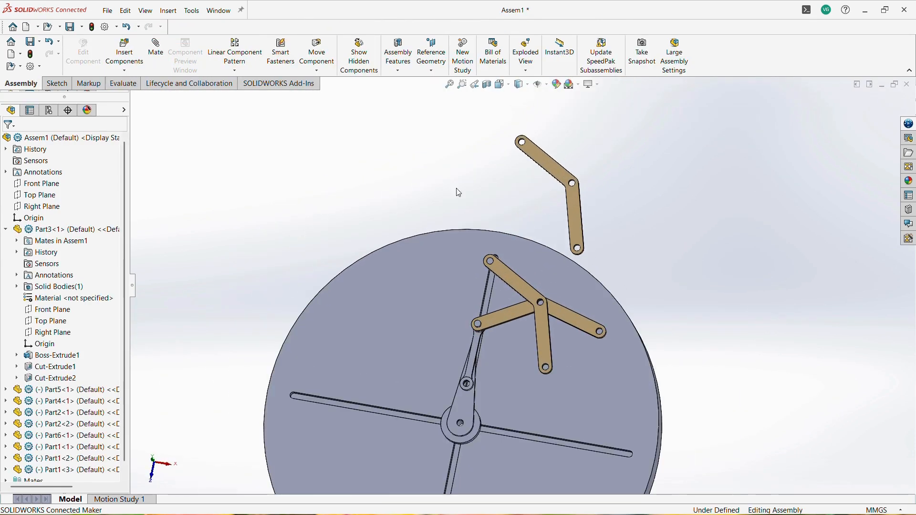
left_click(317, 71)
left_click(334, 94)
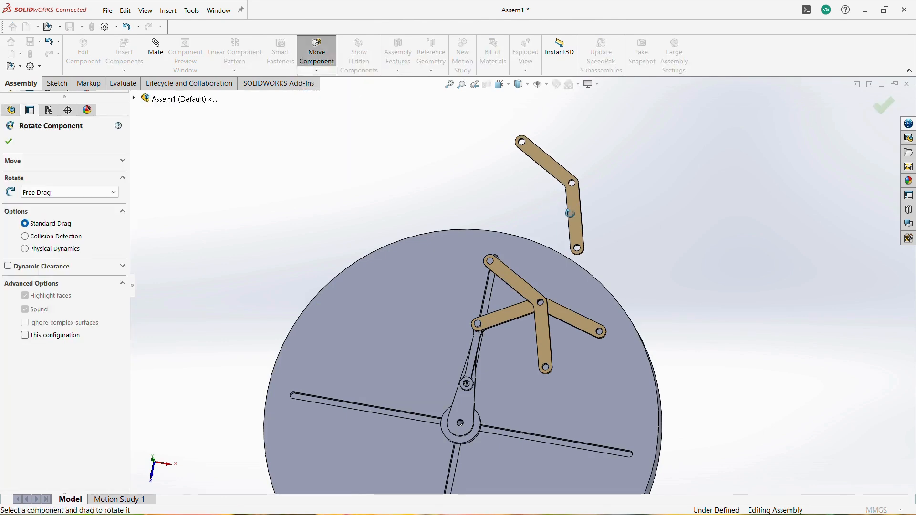
left_click_drag(583, 199, 709, 315)
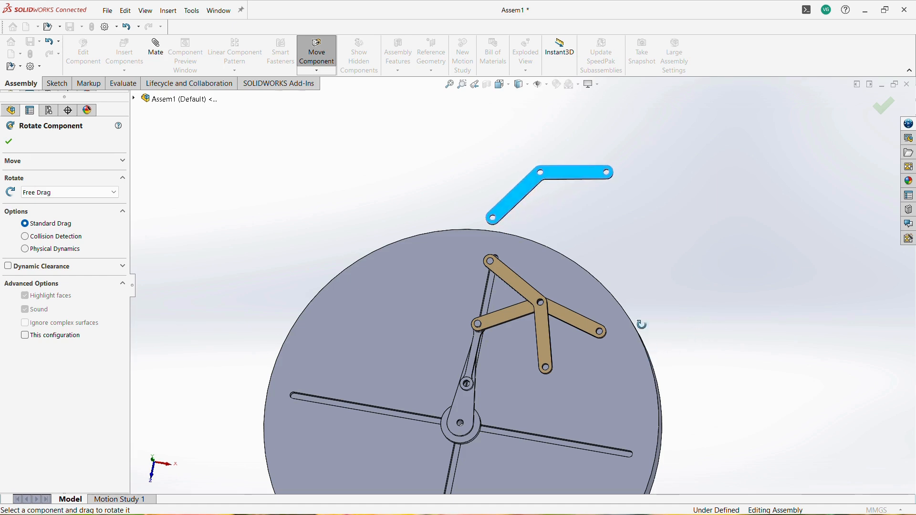
scroll(556, 208, "down", 2)
key("Escape")
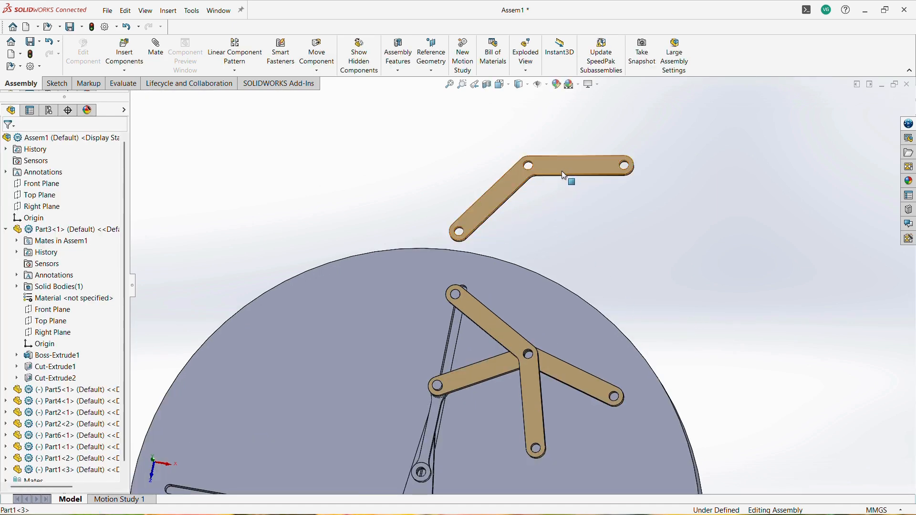
left_click_drag(566, 173, 454, 203)
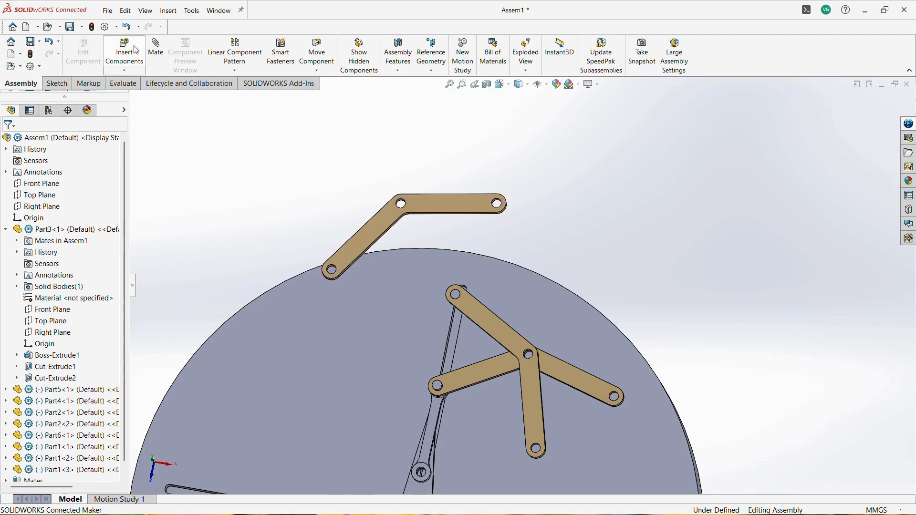
Step: Mate the third bent link's end hole concentric with the outer slot pin
scroll(513, 225, "down", 5)
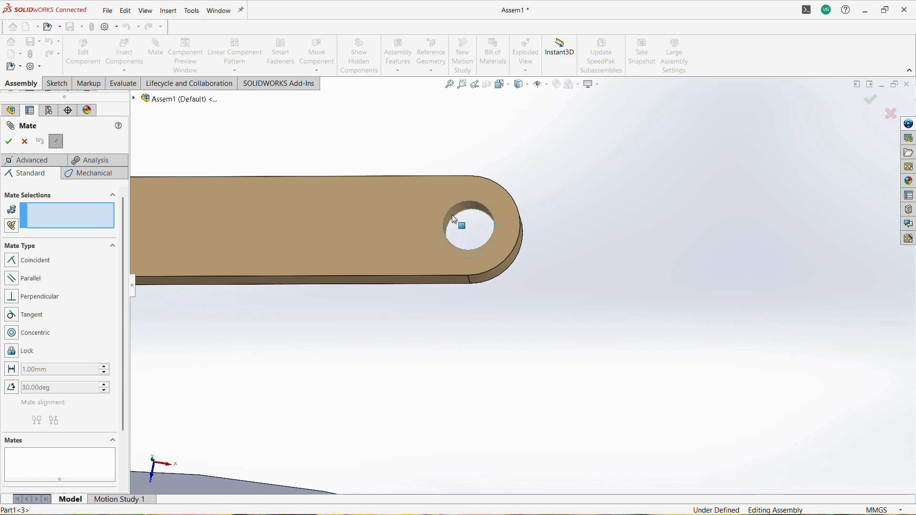
left_click(452, 215)
scroll(439, 305, "up", 5)
mouse_move(442, 394)
middle_mouse_down()
mouse_move(458, 300)
mouse_move(445, 406)
middle_mouse_up()
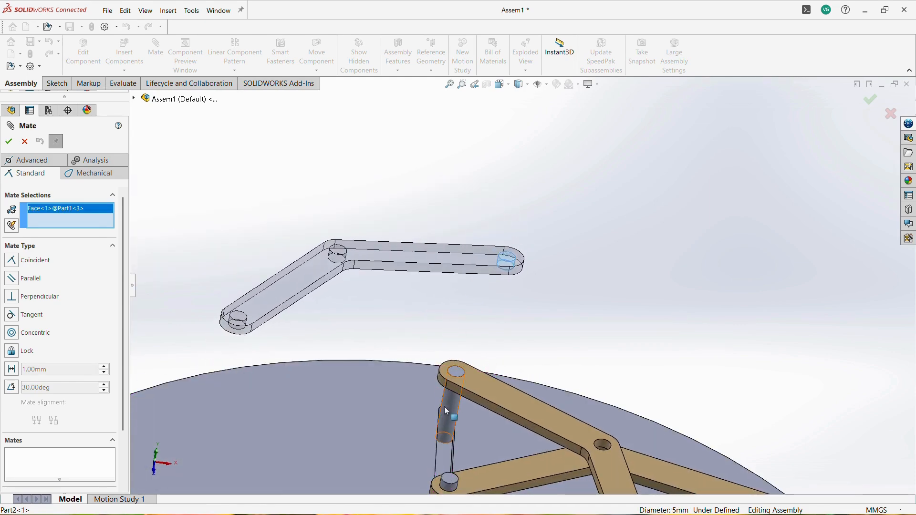
left_click(445, 407)
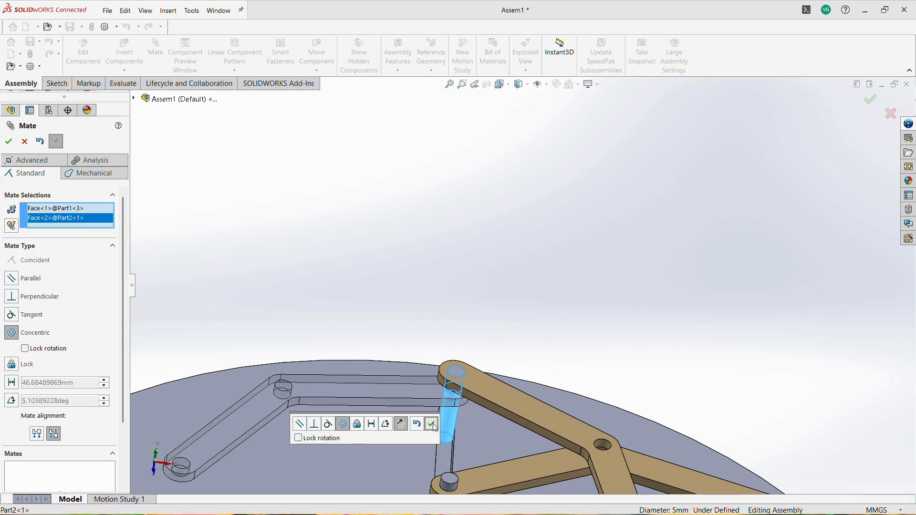
left_click(431, 423)
Step: Mate the third bent link's top face coincident with the underside of the first bent link
middle_click_drag(453, 387, 535, 311)
left_click(458, 331)
scroll(535, 312, "down", 5)
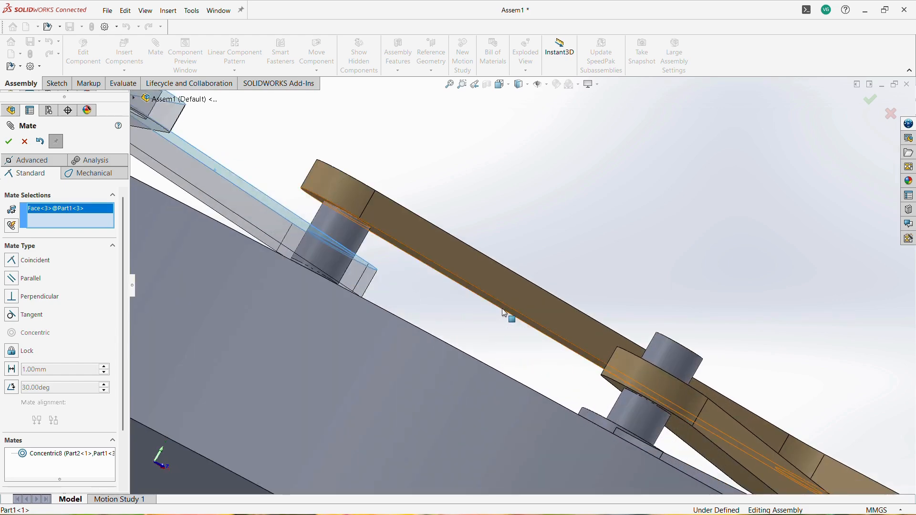
left_click(505, 315)
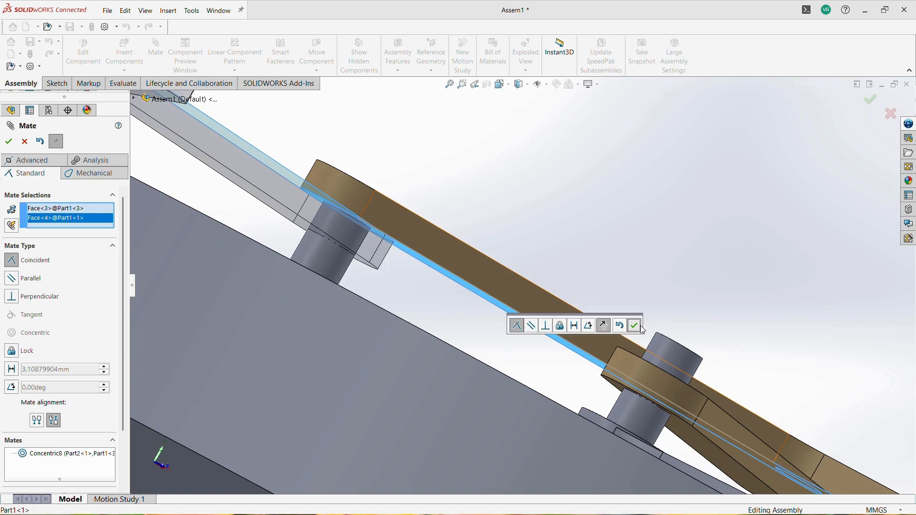
left_click(634, 325)
scroll(615, 218, "up", 5)
middle_click_drag(580, 208, 425, 354)
scroll(474, 312, "up", 4)
middle_click_drag(475, 312, 475, 337)
key("Escape")
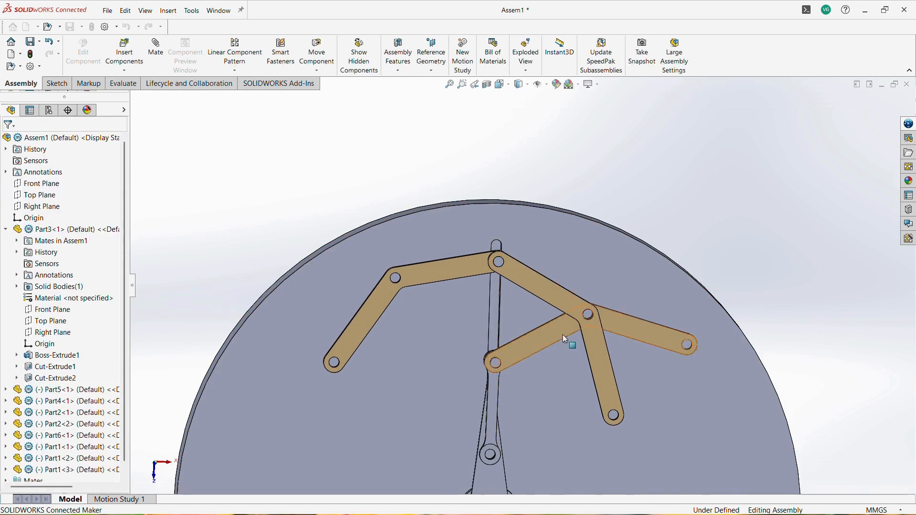
Step: Copy the lower bent link on the inner slot pin beyond the disc's edge and rotate the copy to slope down toward the slot
scroll(515, 345, "up", 3)
left_click_drag(535, 324, 436, 203, "ctrl")
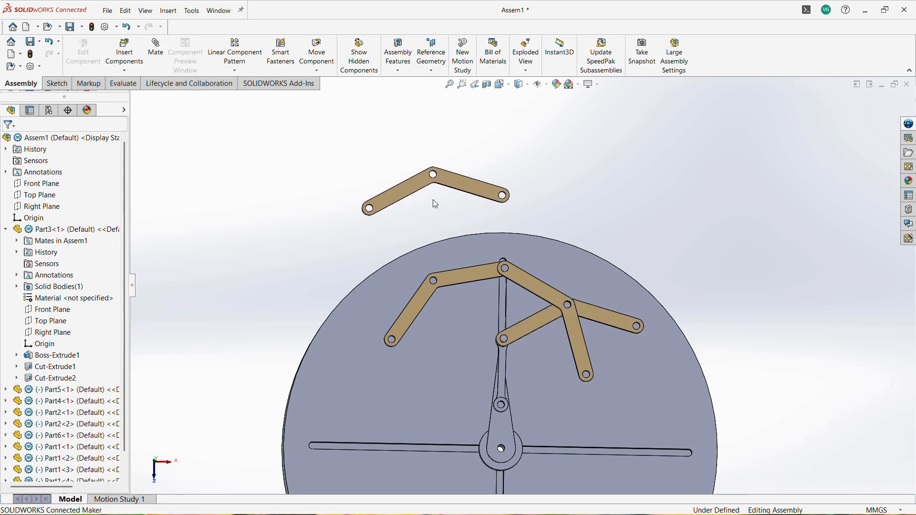
left_click(316, 71)
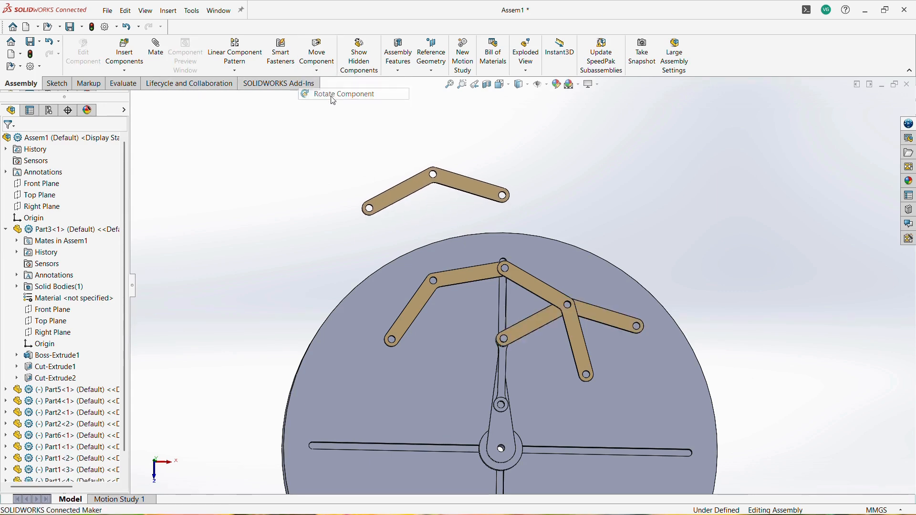
left_click(336, 92)
left_click_drag(458, 182, 283, 72)
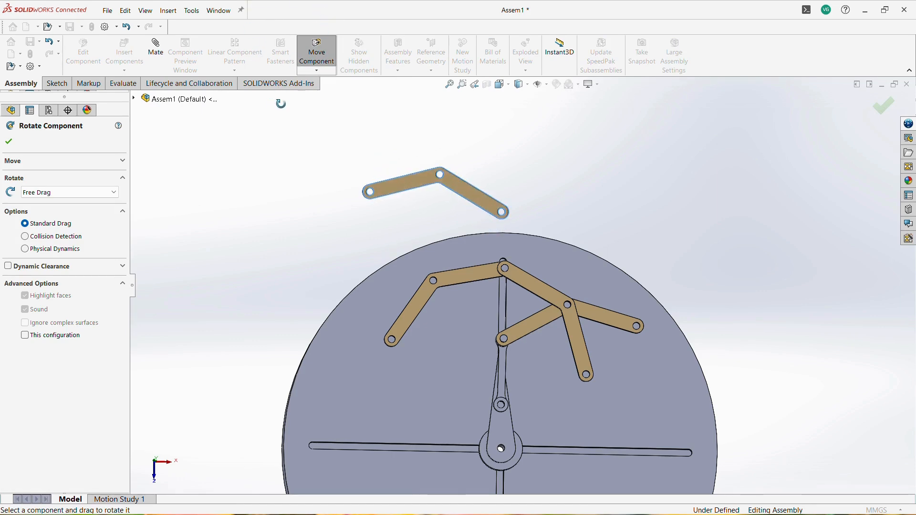
key("Escape")
Step: Mate the fourth bent link's end hole concentric with the slot pin nearer the hub
scroll(520, 289, "down", 1)
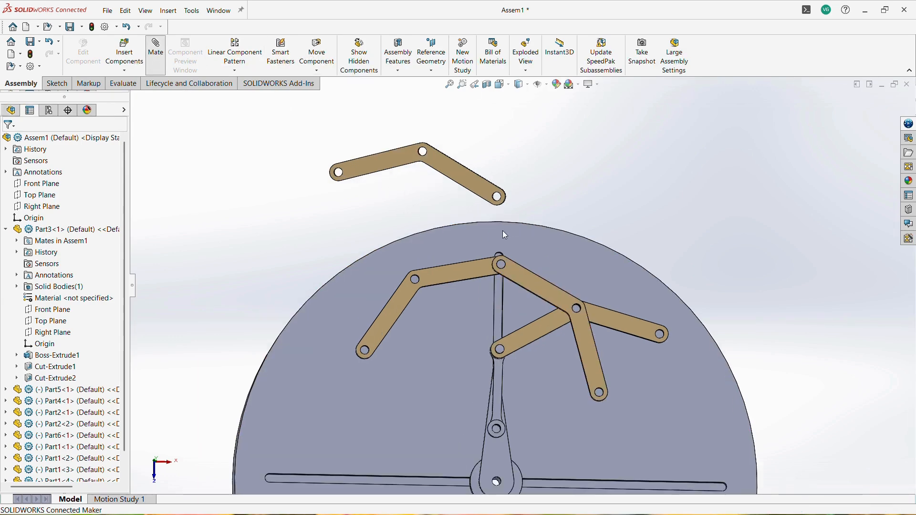
scroll(506, 227, "down", 4)
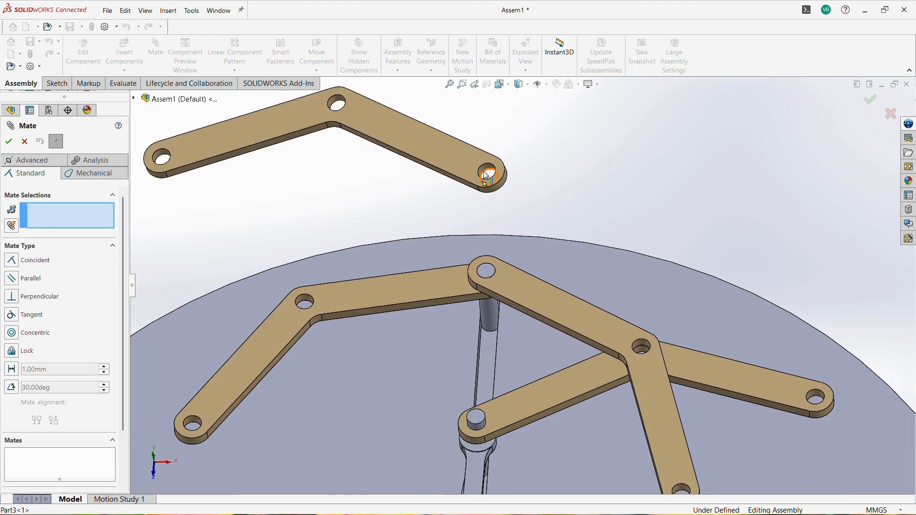
left_click(484, 174)
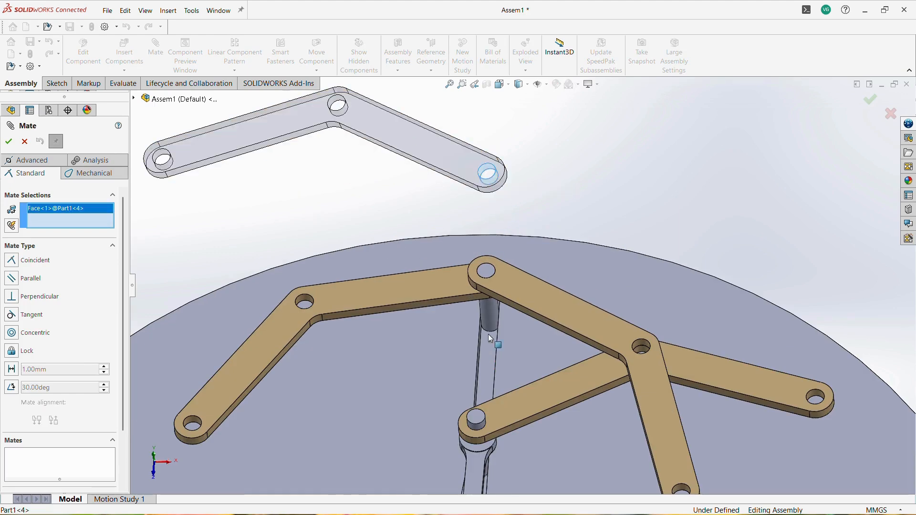
left_click(475, 431)
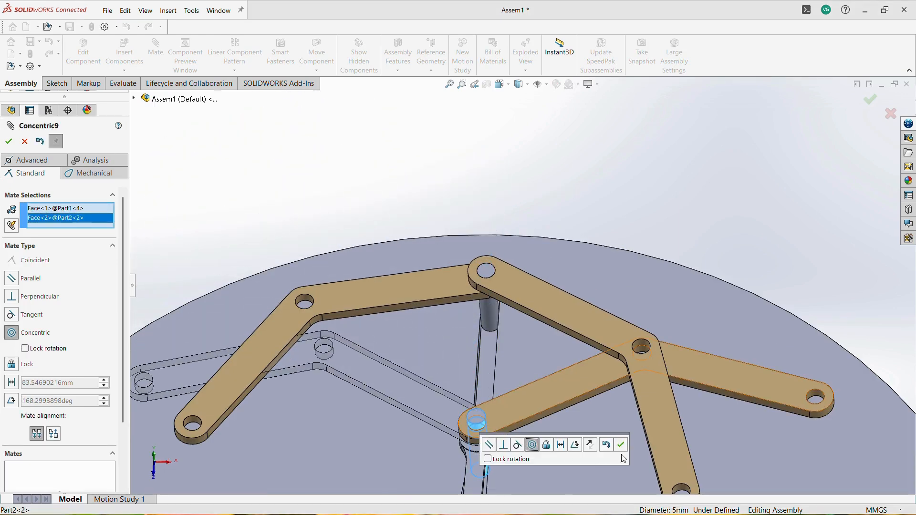
left_click(620, 445)
Step: Mate the middle hole of the fourth bent link concentric with the middle hole of the third bent link
scroll(336, 348, "down", 3)
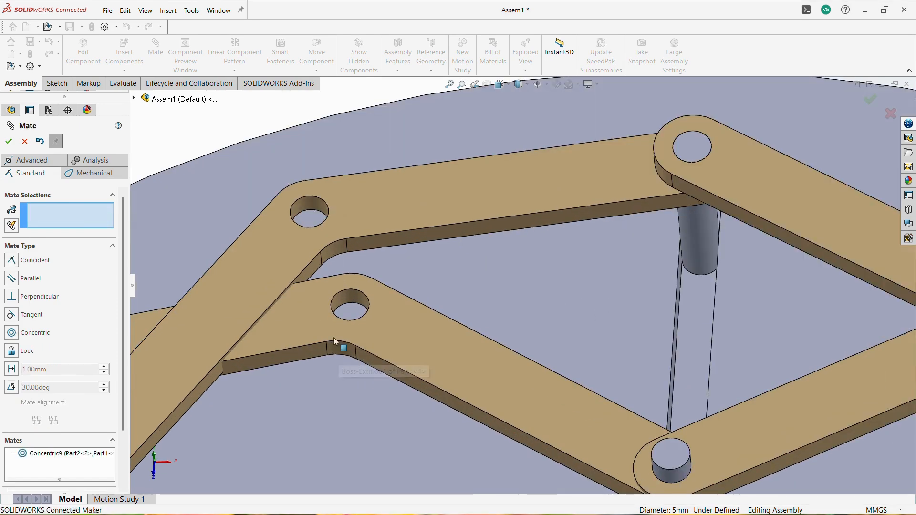
left_click(345, 298)
left_click(311, 202)
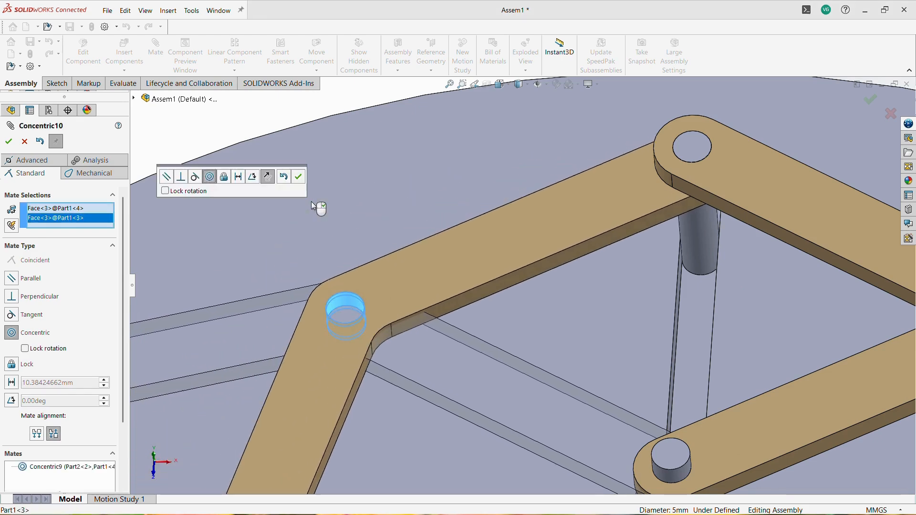
left_click(300, 178)
Step: Mate the fourth bent link's top face coincident with the underside of the third bent link
middle_click_drag(306, 179, 498, 225)
middle_click_drag(405, 363, 427, 337)
left_click(459, 370)
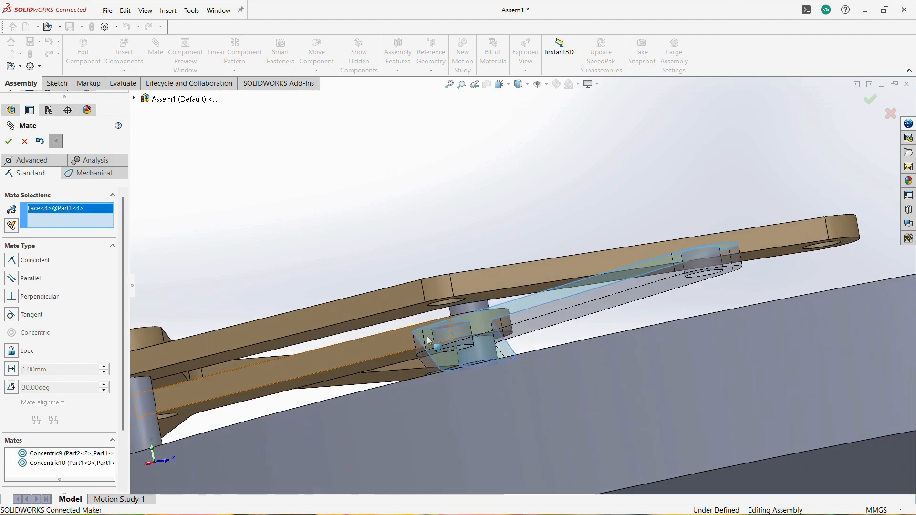
left_click(399, 311)
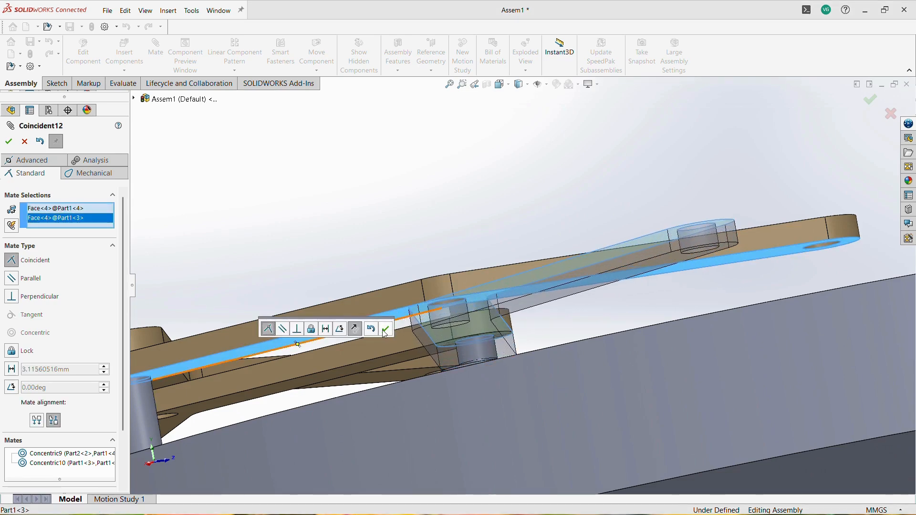
left_click(386, 330)
Step: Move the third bent link slightly to check how the connected scissor links travel together, and finish mating
scroll(335, 353, "up", 3)
middle_click_drag(459, 251, 479, 280)
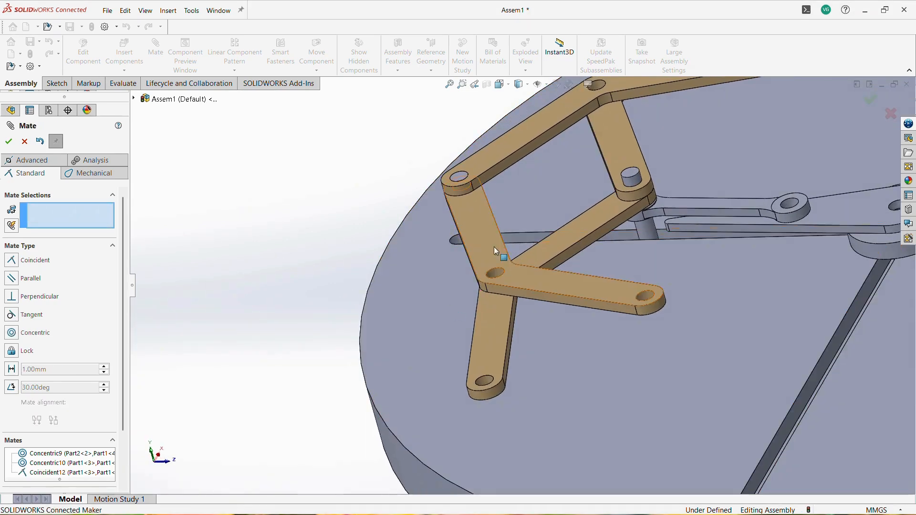
mouse_move(492, 234)
left_mouse_down()
mouse_move(497, 258)
mouse_move(485, 247)
left_mouse_up()
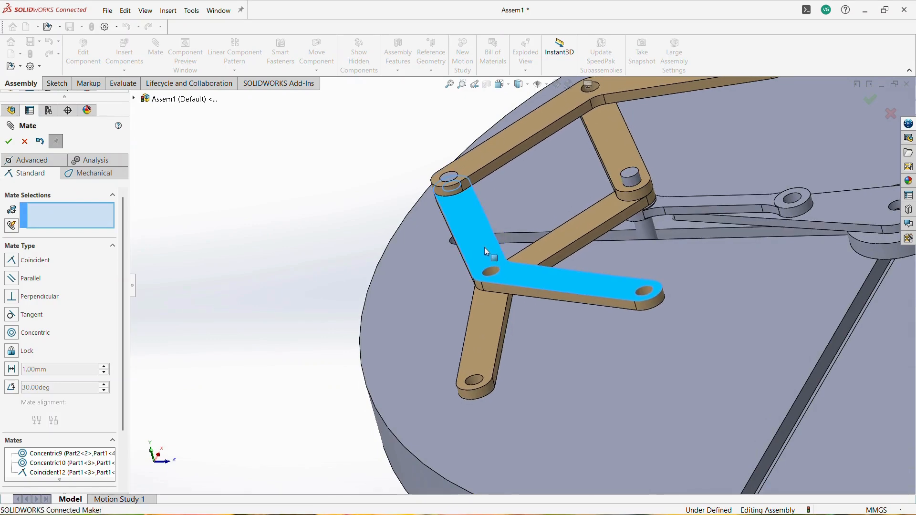
scroll(560, 296, "up", 3)
middle_click_drag(561, 296, 627, 336)
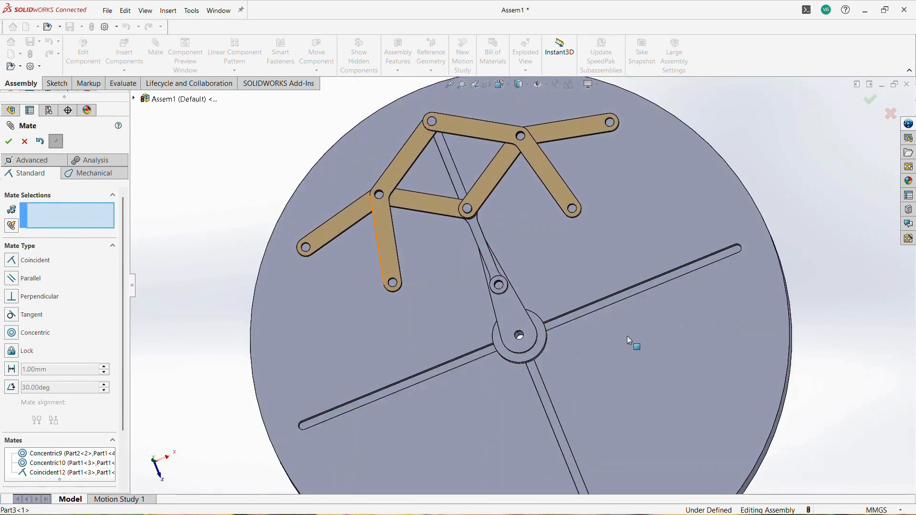
key("Escape")
Step: Start a circular component pattern, viewed square to the disc, with all four bent links as the components to pattern
key("space")
left_click(735, 403)
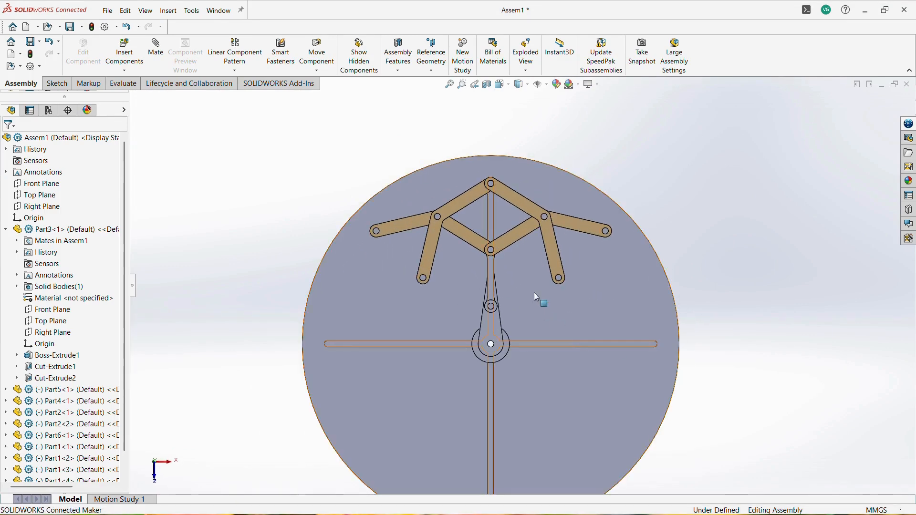
left_click(238, 72)
left_click(248, 97)
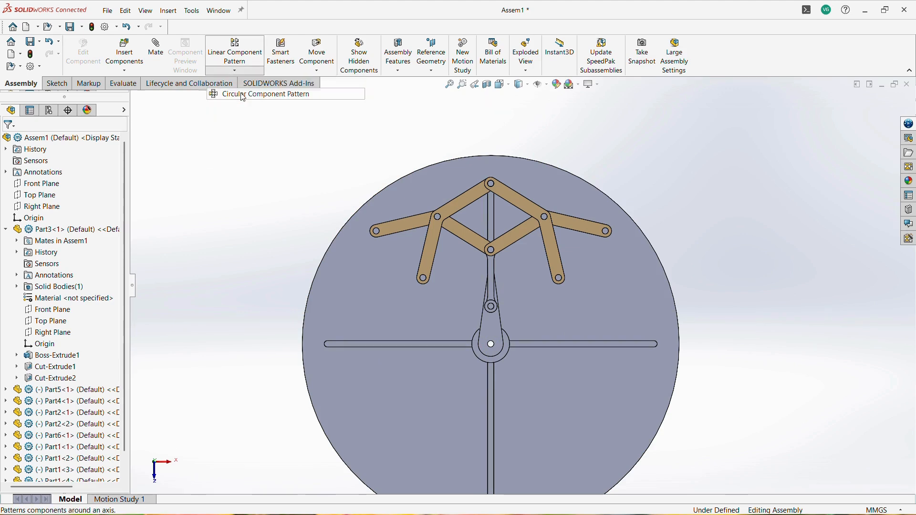
left_click(397, 224)
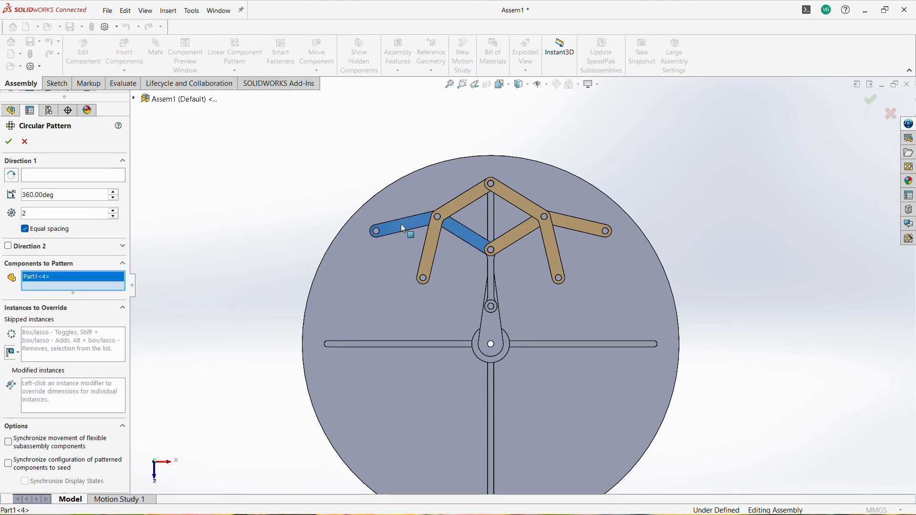
left_click(428, 248)
left_click(526, 231)
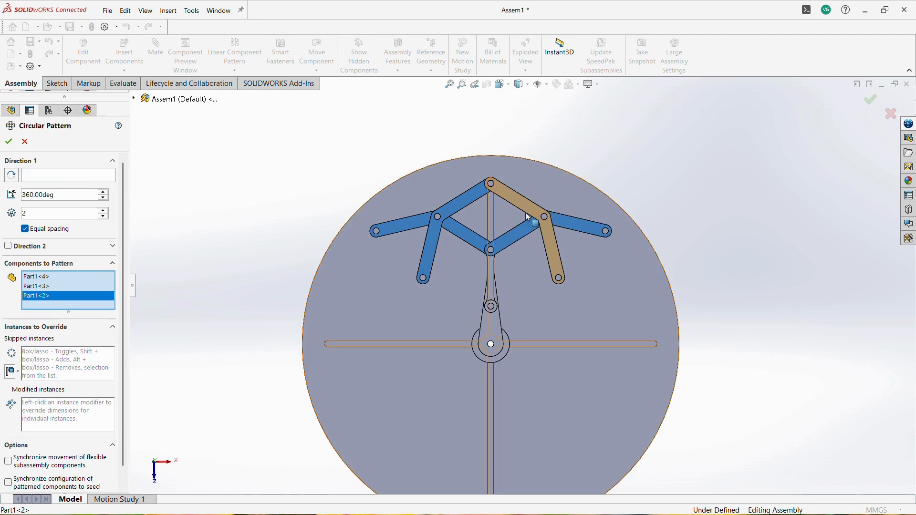
left_click(522, 208)
Step: Pattern the links around the disc's outer circular edge with 4 equally spaced instances over 360 degrees
left_click(62, 175)
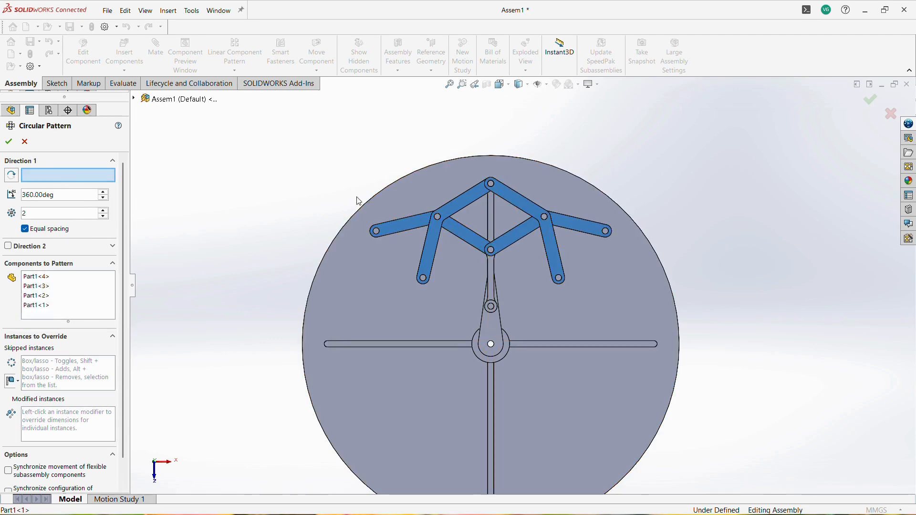
left_click(364, 206)
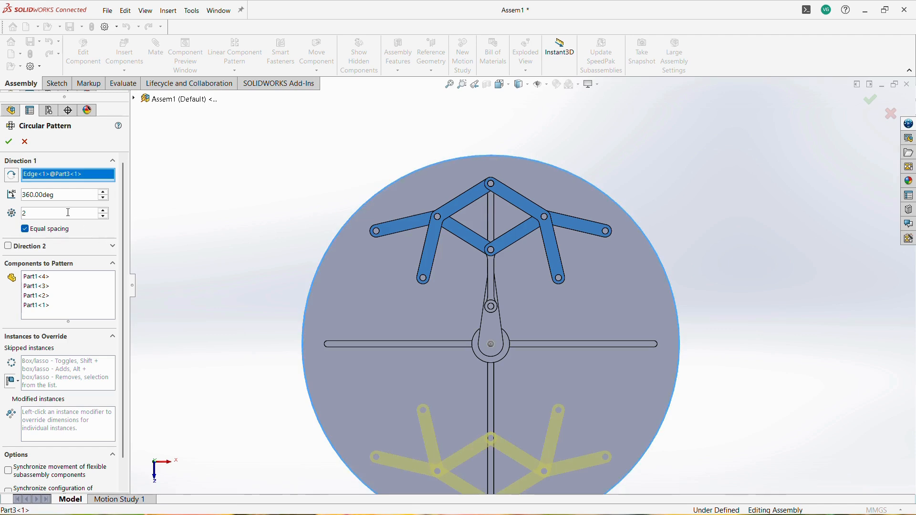
key("Return")
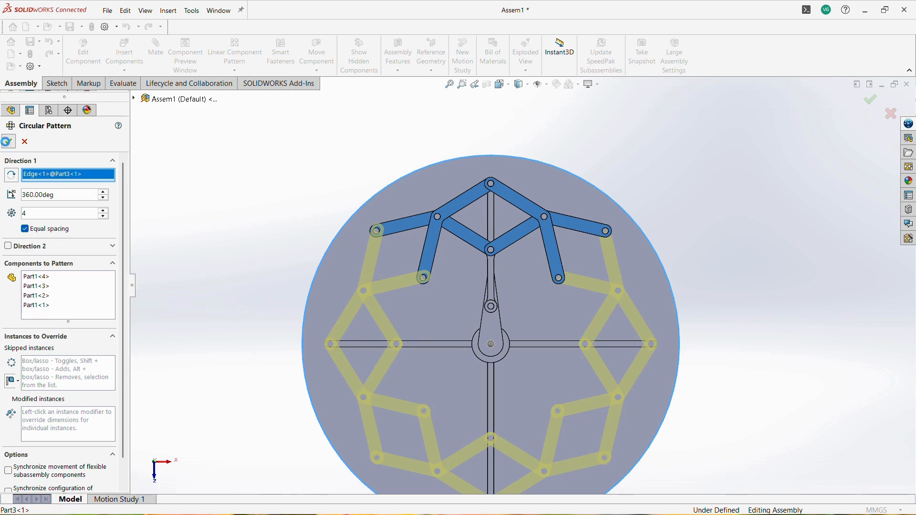
key("Return")
Step: Mate the end hole of the adjoining patterned link concentric with the outer end hole of the fourth bent link, and finish mating
scroll(369, 222, "down", 10)
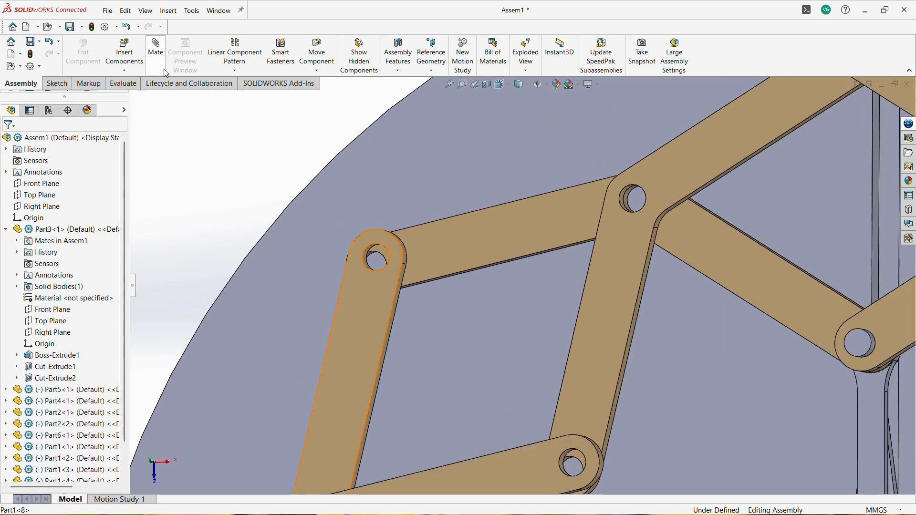
left_click(155, 51)
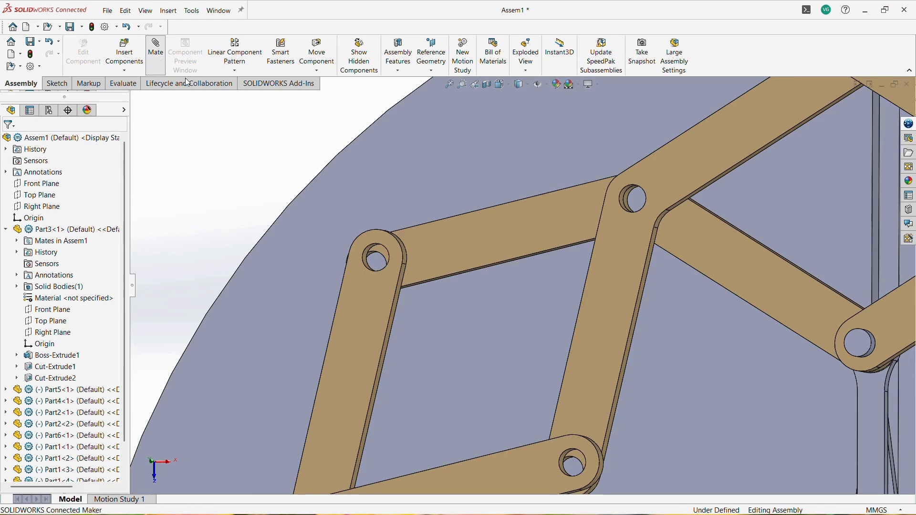
left_click(368, 263)
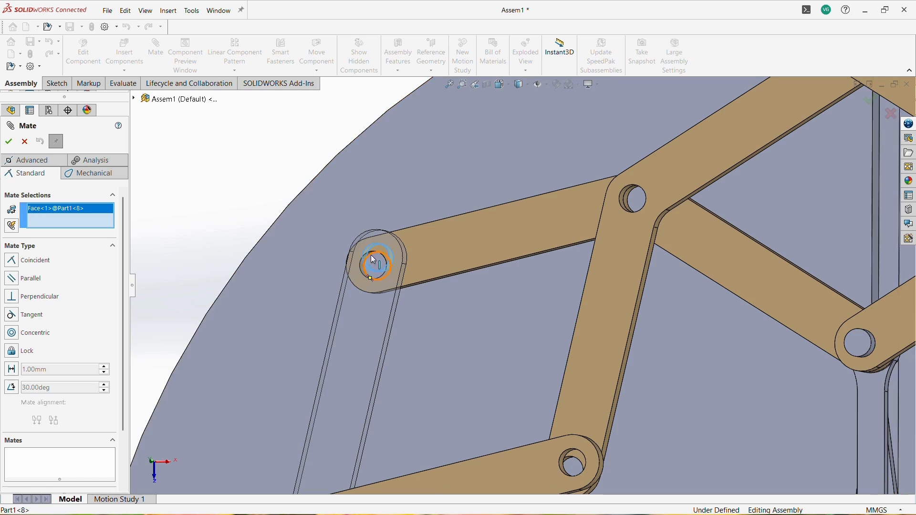
scroll(368, 263, "down", 5)
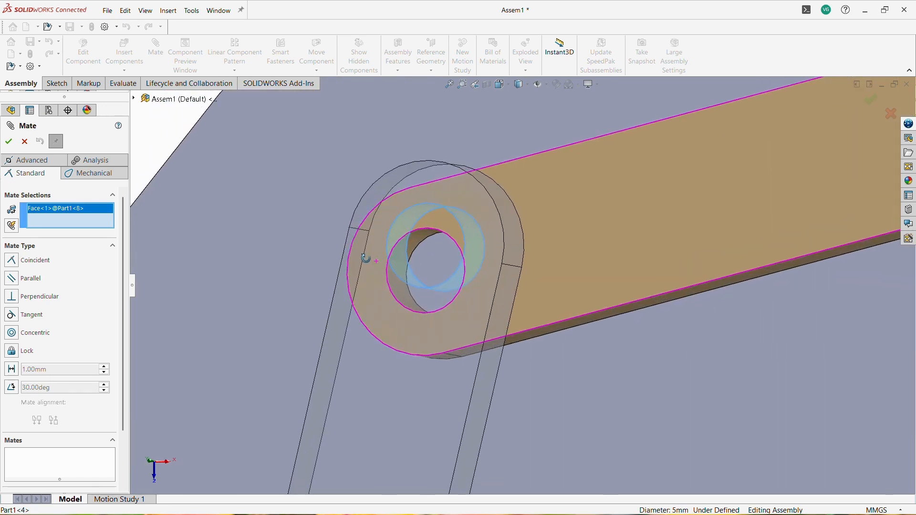
left_click(412, 244)
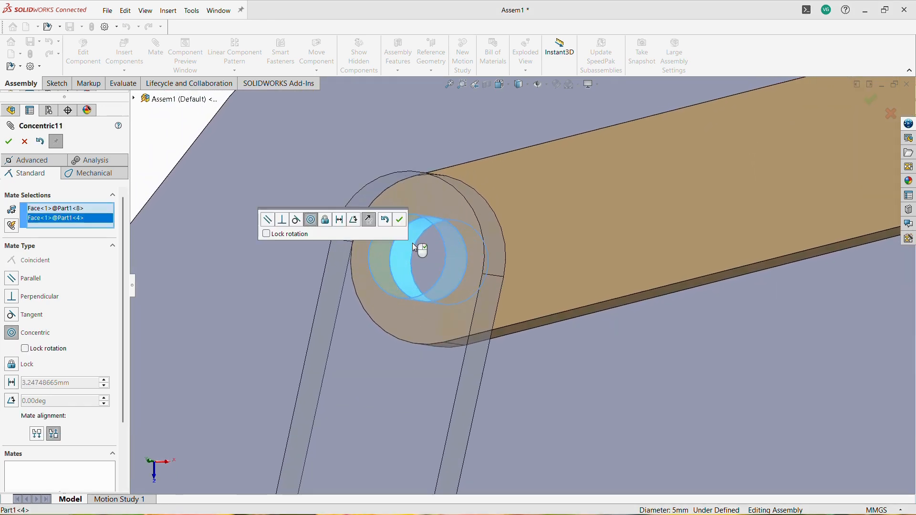
key("Return")
scroll(553, 386, "up", 10)
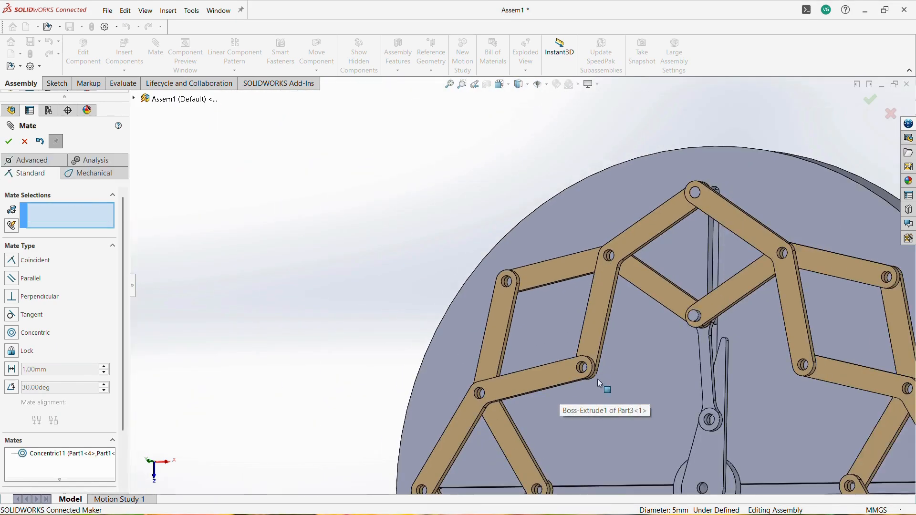
scroll(630, 374, "up", 5)
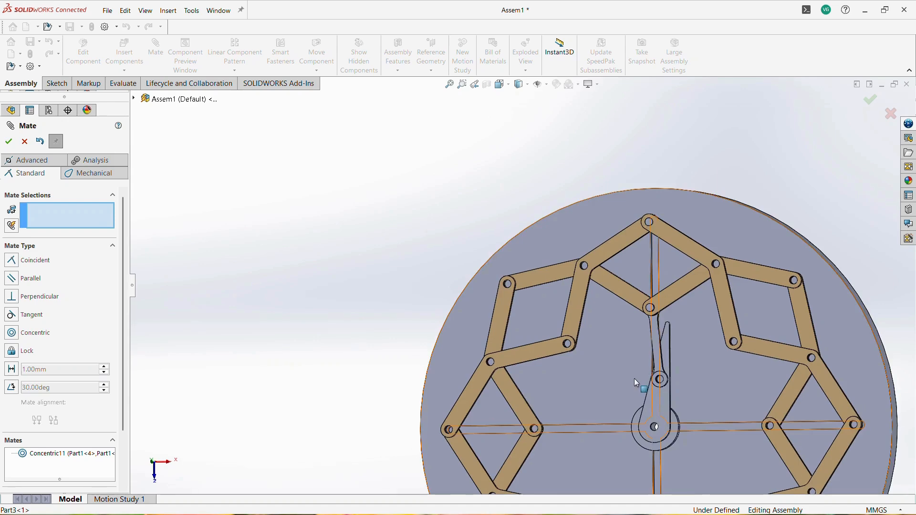
key("Escape")
Step: Edit the circular pattern of the links to also include the two slot pins as patterned components
key("space")
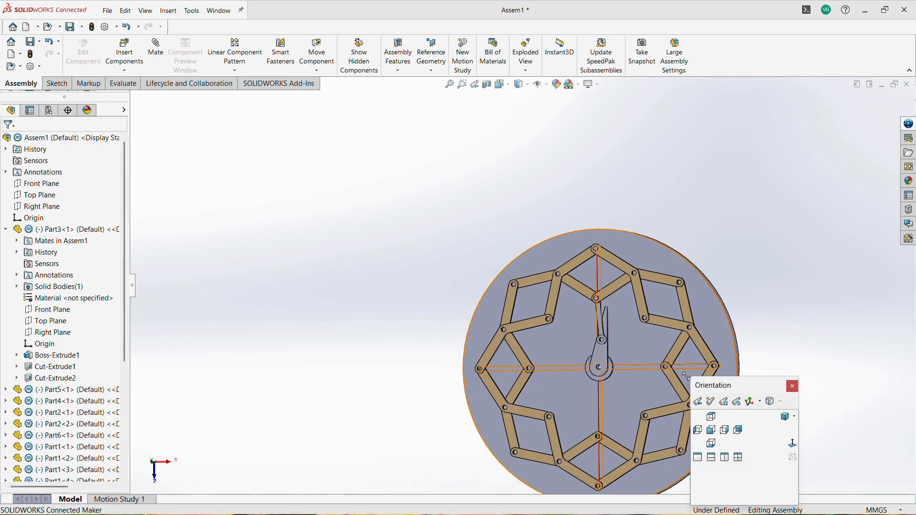
left_click(794, 442)
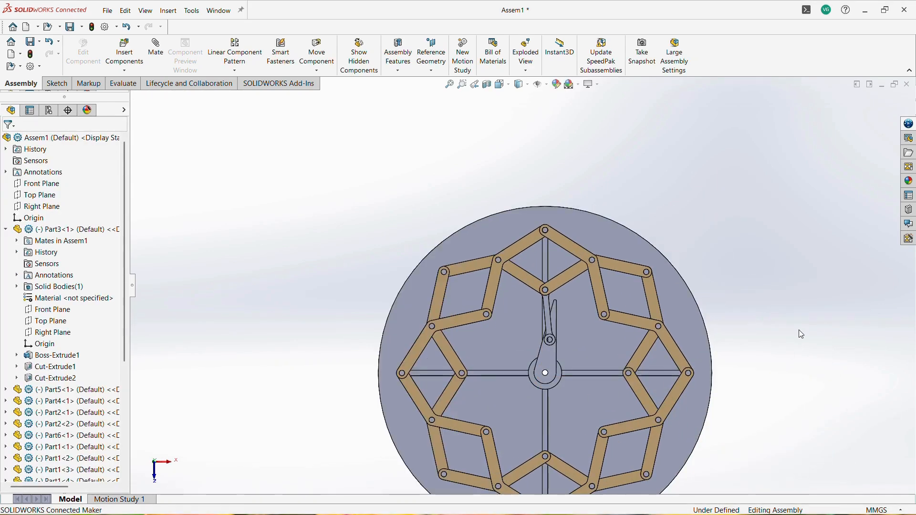
scroll(591, 394, "down", 2)
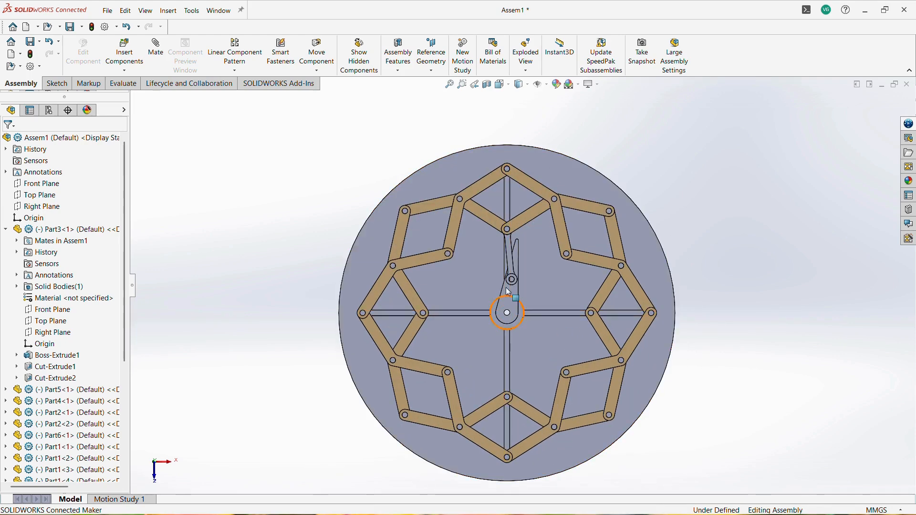
middle_click_drag(531, 255, 574, 235)
scroll(541, 207, "down", 3)
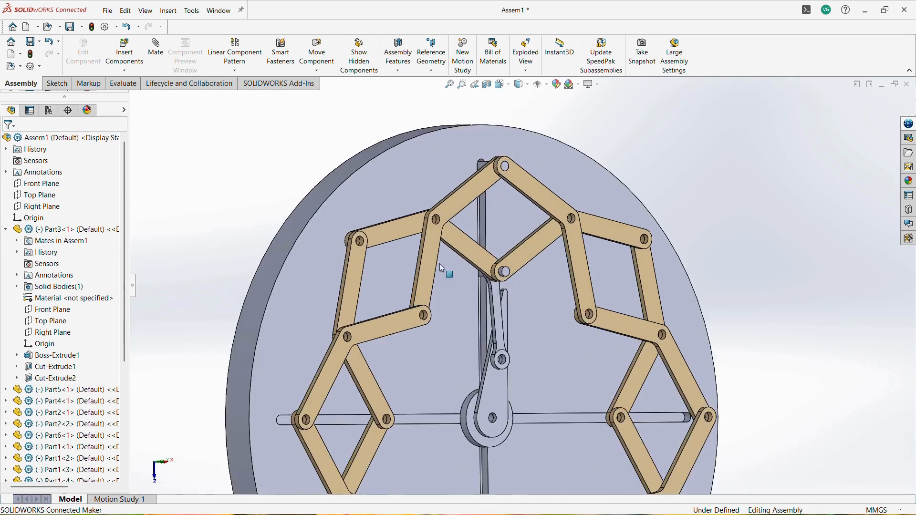
scroll(48, 417, "down", 5)
left_click(61, 333)
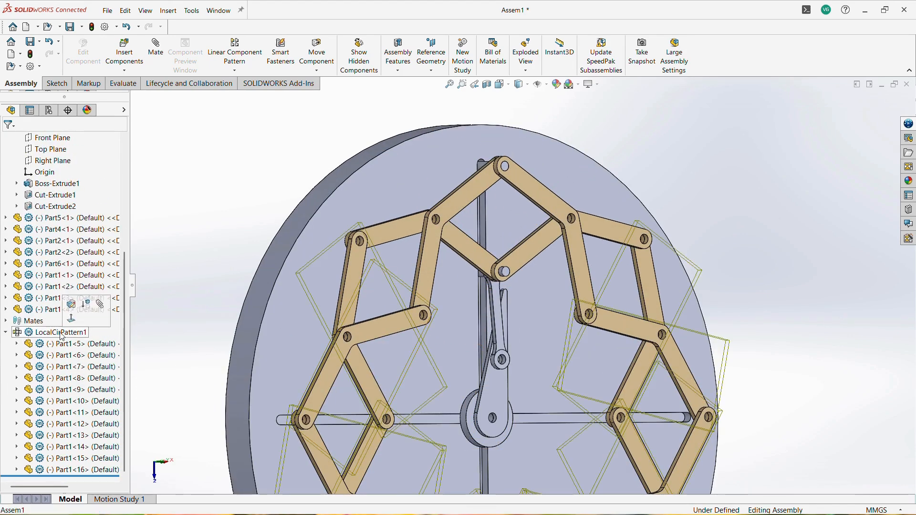
left_click(59, 311)
middle_click_drag(591, 175, 551, 182)
left_click(513, 171)
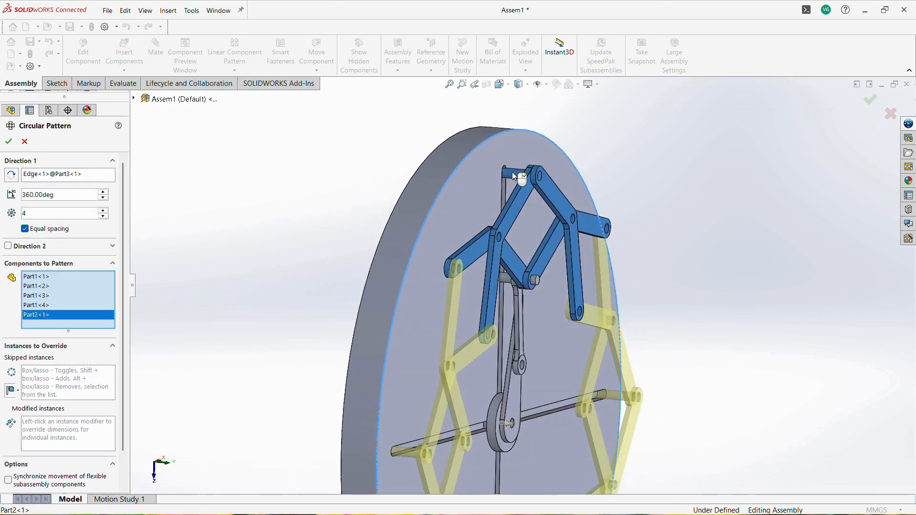
left_click(508, 288)
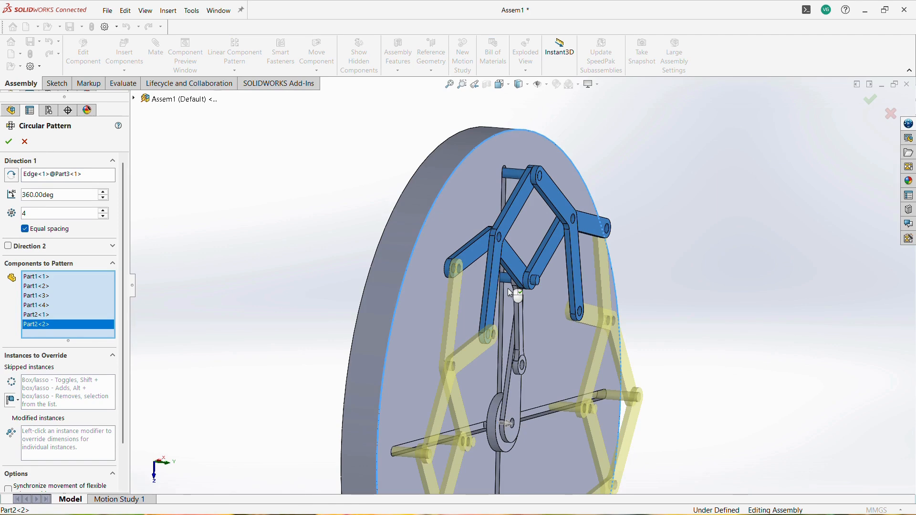
middle_click_drag(542, 389, 491, 376)
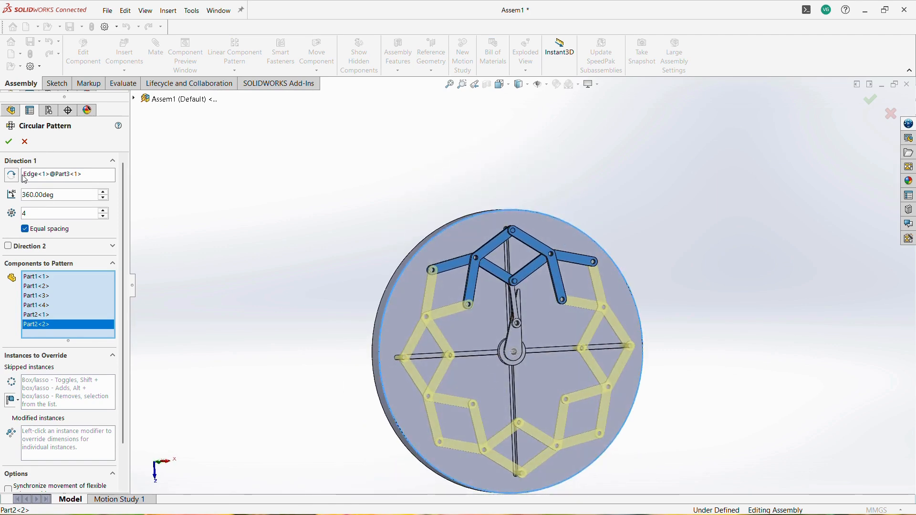
left_click(9, 141)
Step: View the disc face-on and swing the crank arm around the hub to check how the patterned scissor links move
middle_click_drag(303, 151, 323, 160)
key("space")
left_click(456, 232)
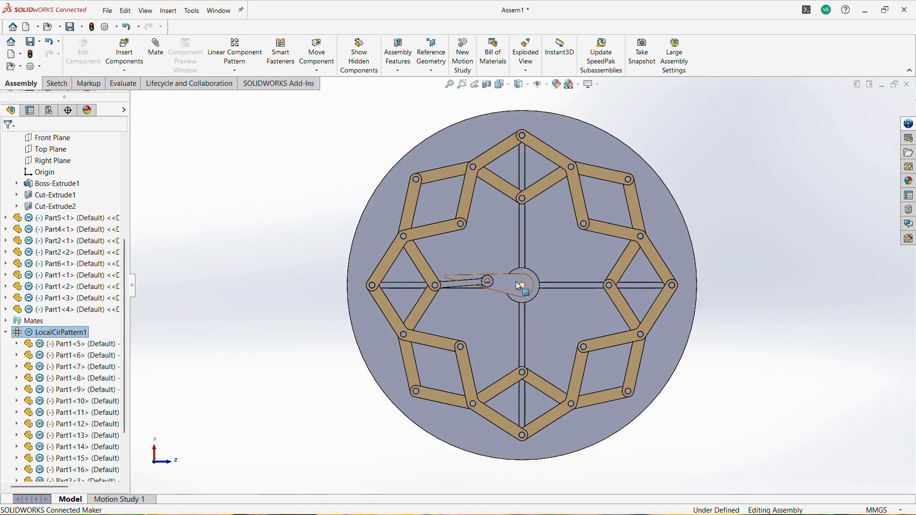
left_click(461, 276)
left_click_drag(470, 271, 424, 333)
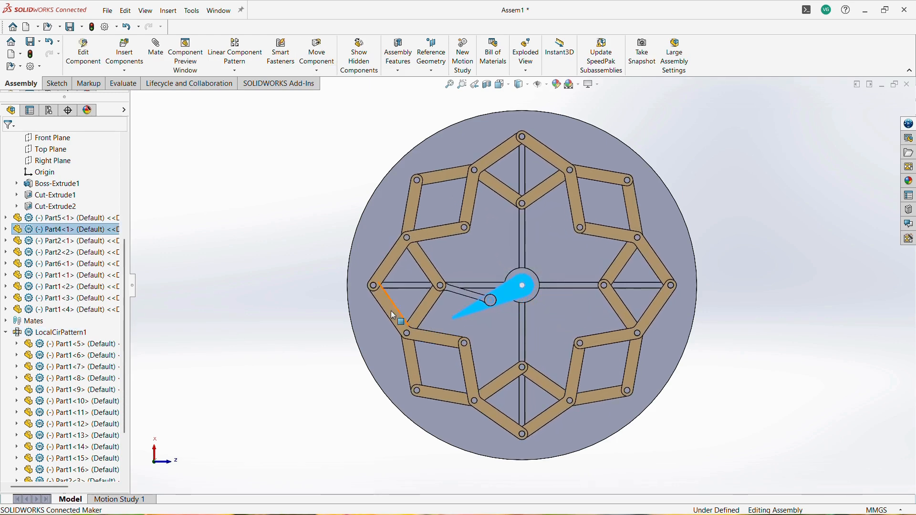
Step: Reorient the face-on view so the X axis runs horizontally, and turn the crank arm again to check the linkage motion
left_click(251, 257)
middle_click_drag(280, 323, 246, 374)
left_click(675, 249)
left_click(762, 230)
left_click(784, 317)
left_click_drag(511, 265, 498, 206)
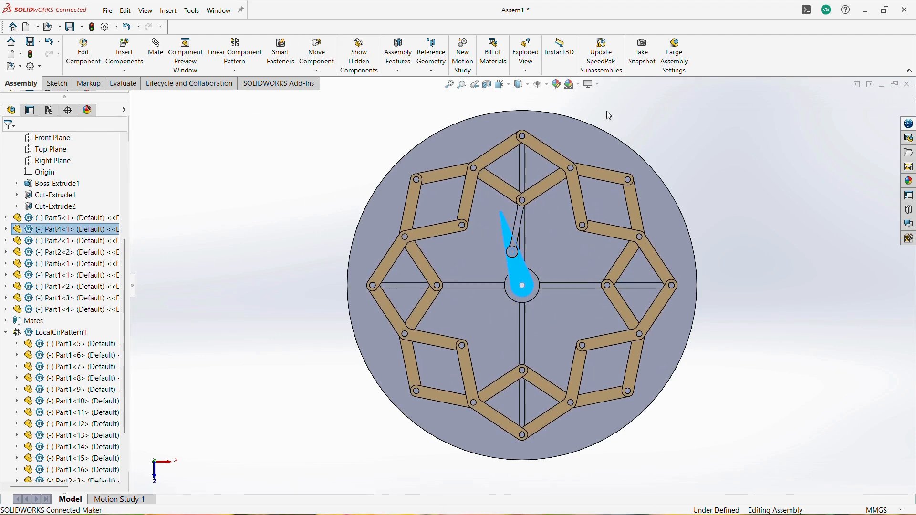